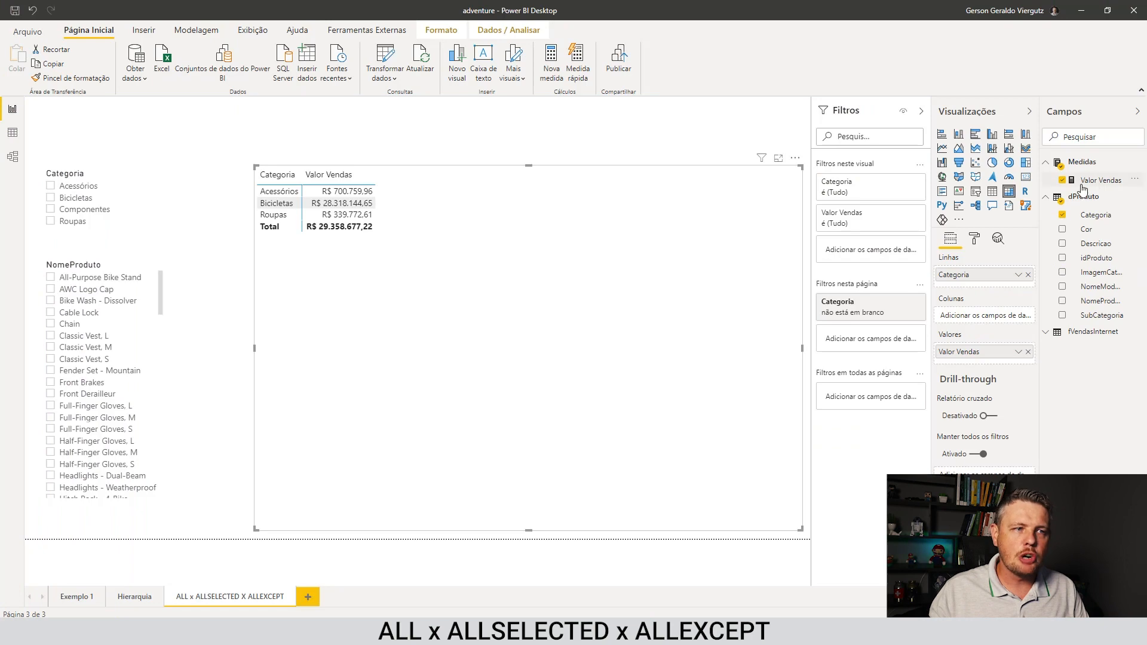
- Inspect the DAX formula of the Valor Vendas measure with the formula editor expanded and its text enlarged
click(1080, 182)
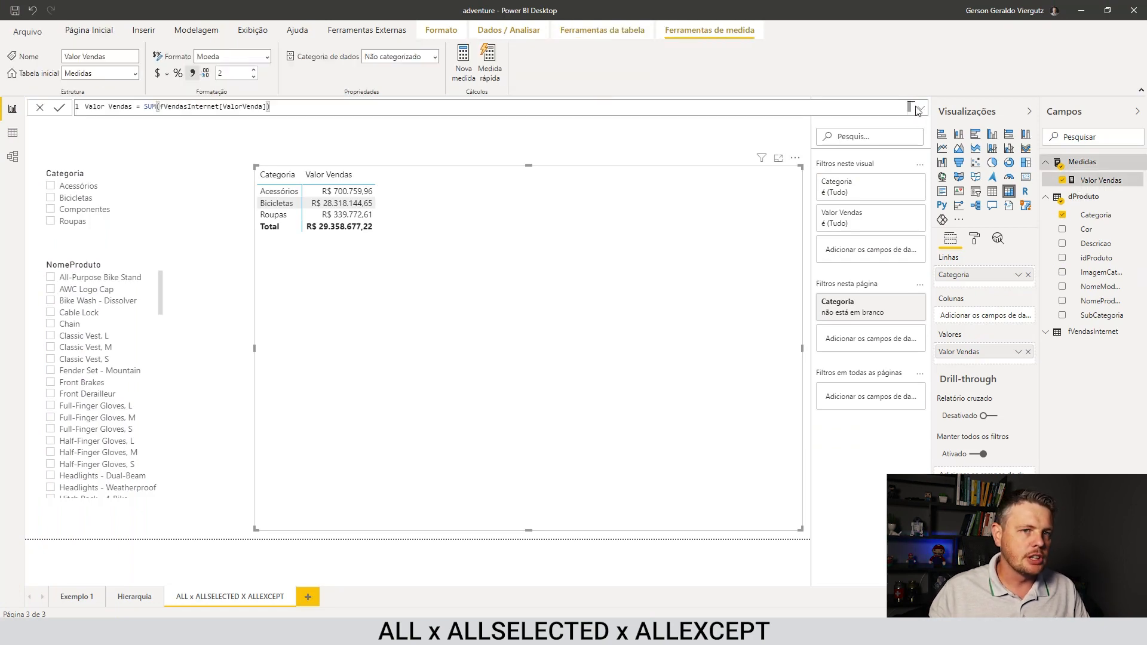
click(921, 107)
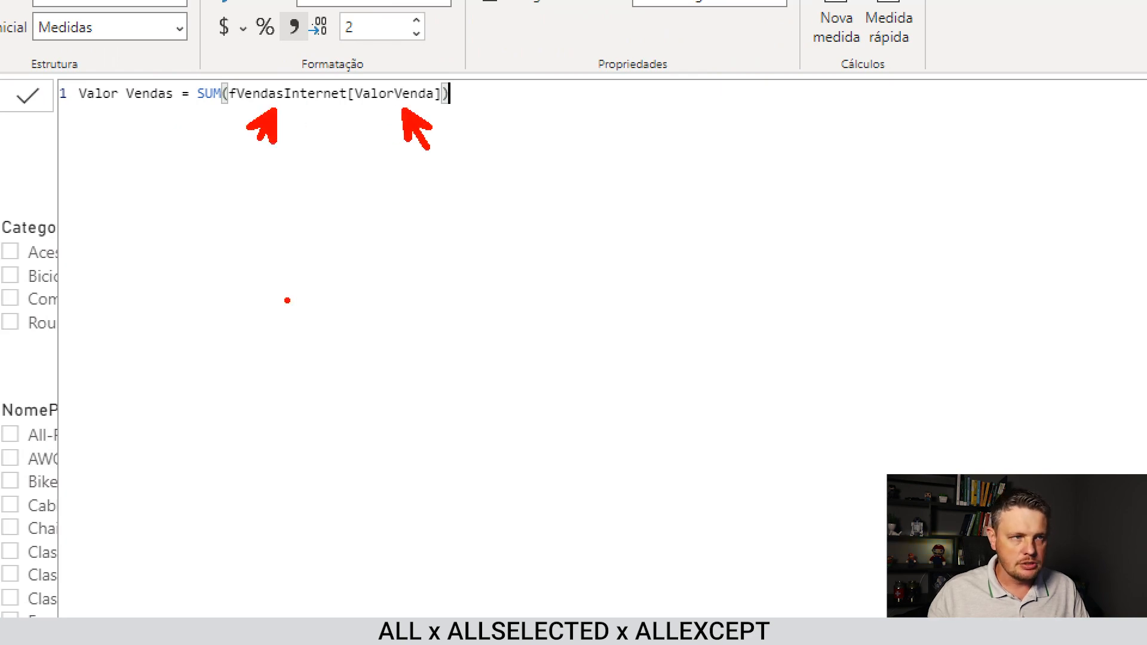
scroll(320, 180, up, 4)
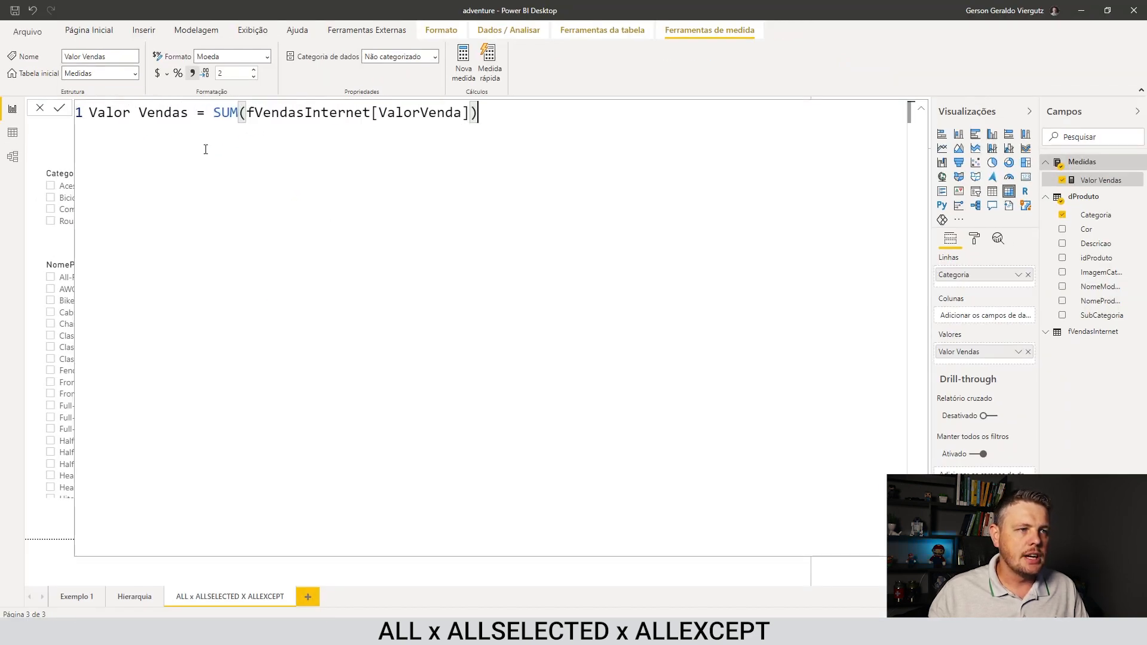
click(920, 109)
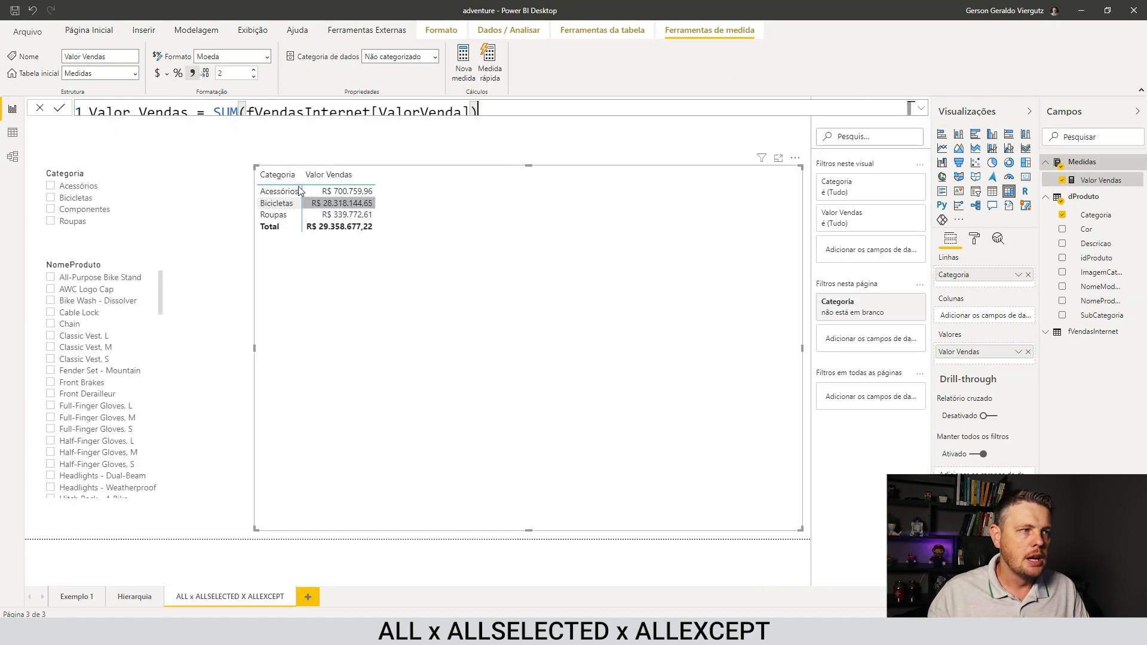
- Review the table relationships in the model and the distinct SubCategoria and Categoria values of the dProduto table
click(14, 158)
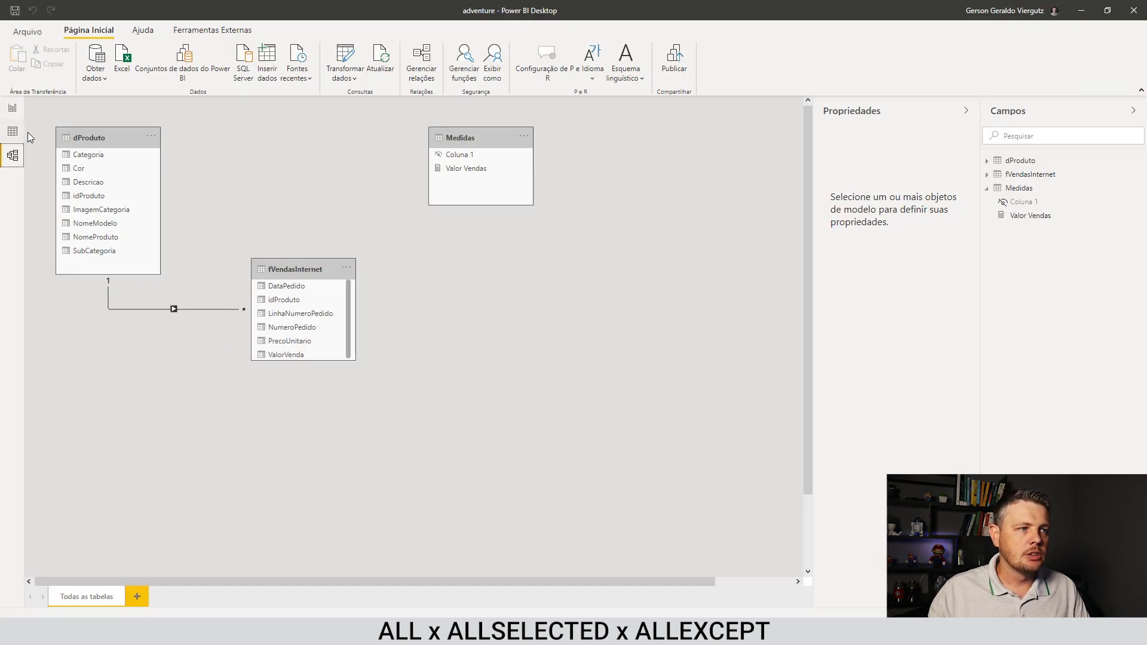
click(25, 49)
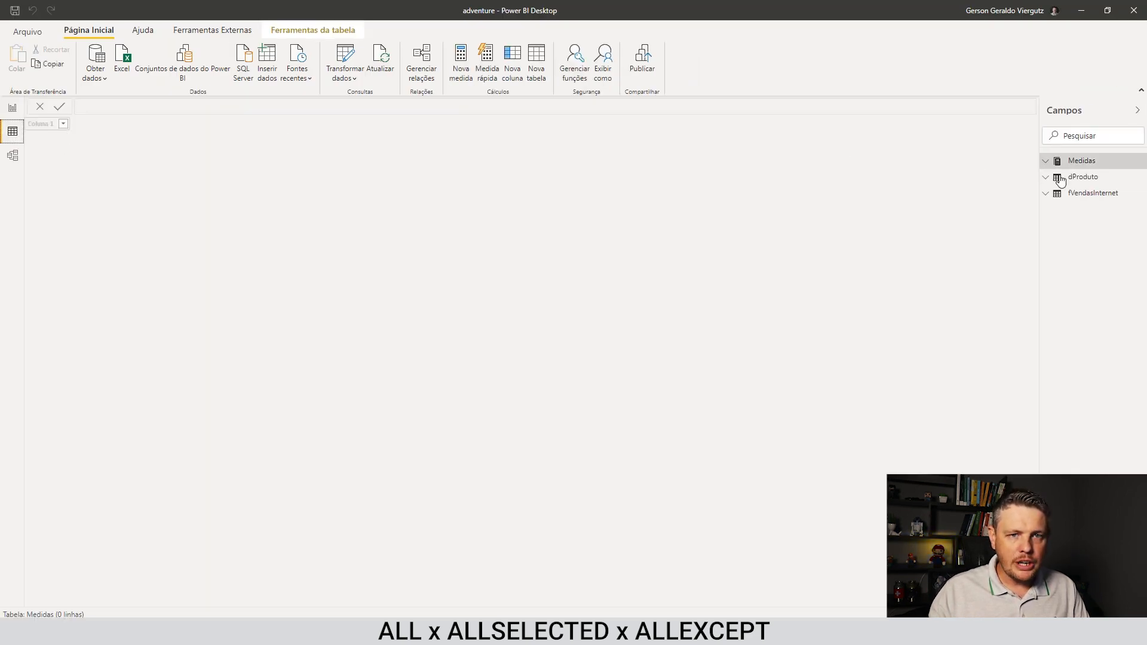
click(1082, 177)
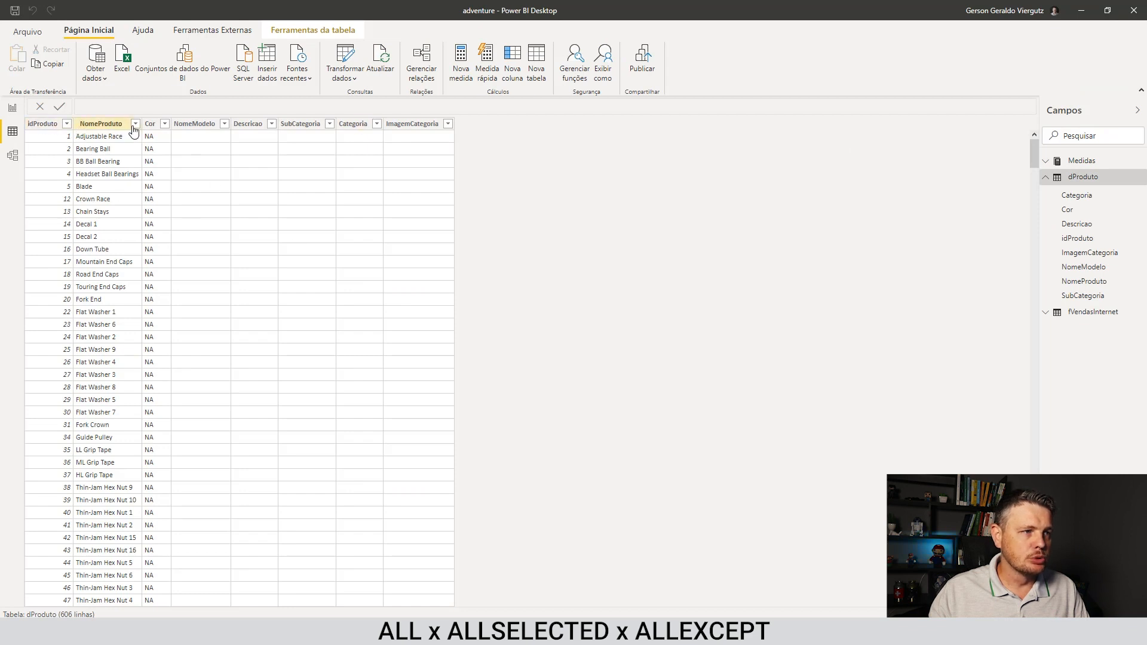
click(329, 124)
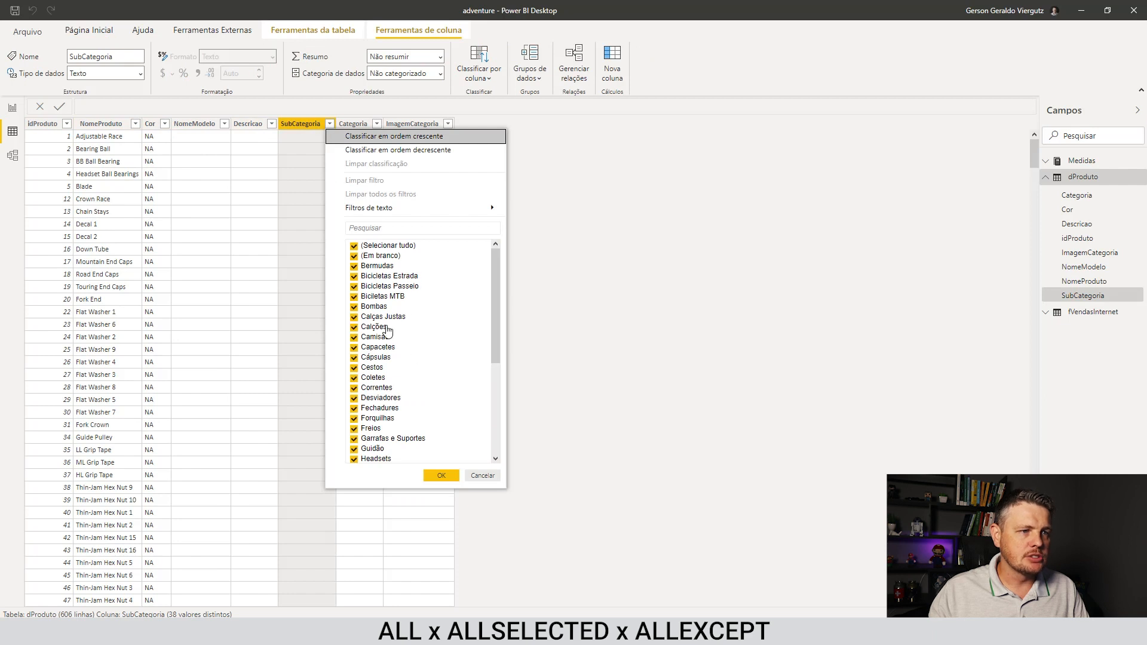
key(Escape)
click(377, 125)
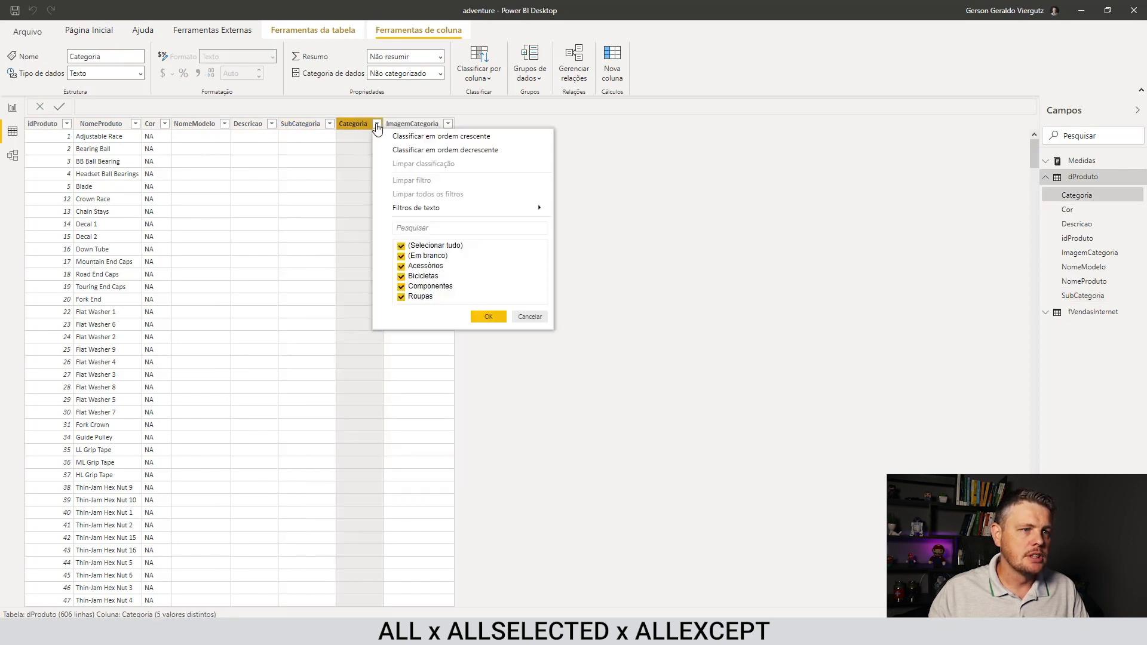
click(530, 317)
- Examine the dProduto product rows across their categories, and return to the report page
scroll(327, 295, down, 20)
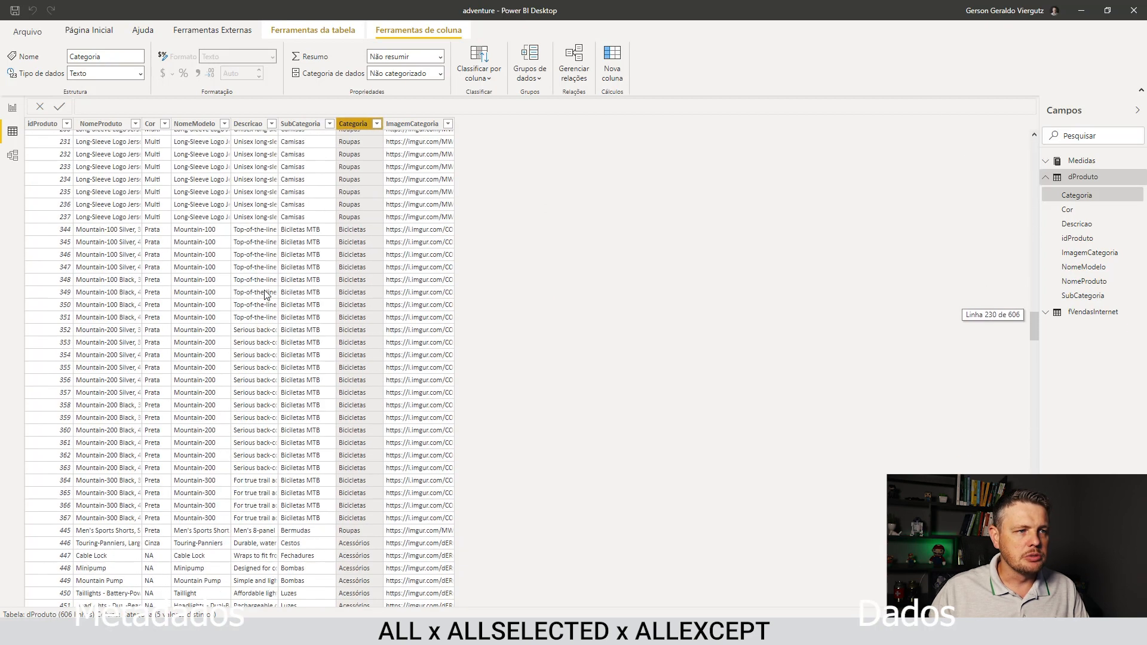
scroll(264, 294, up, 9)
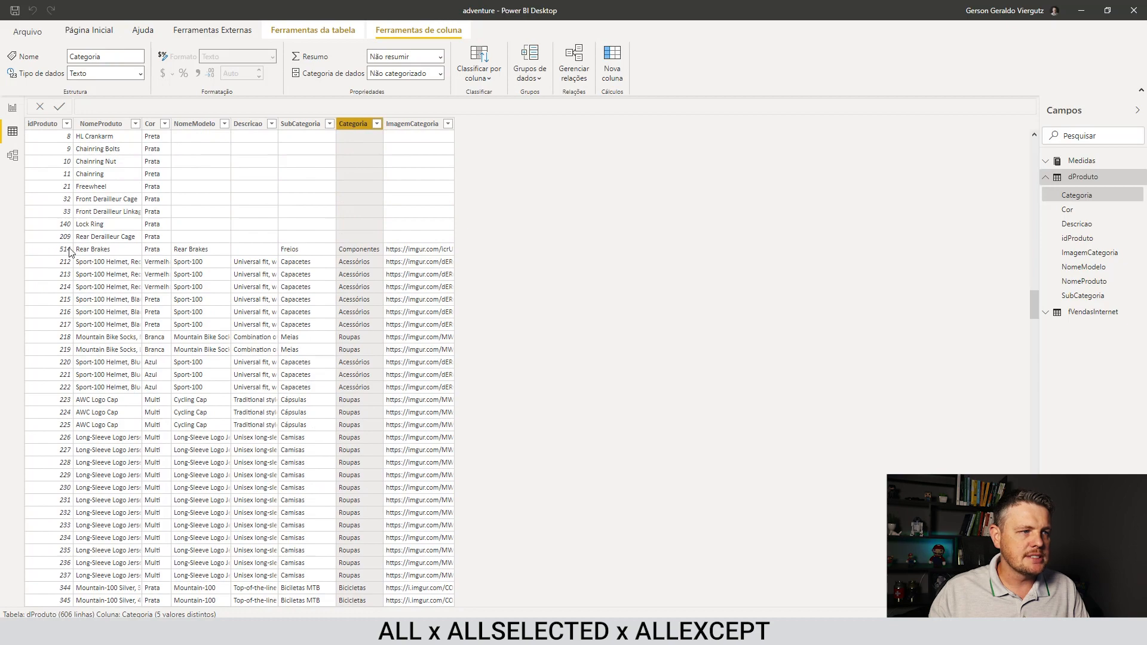
scroll(433, 249, down, 2)
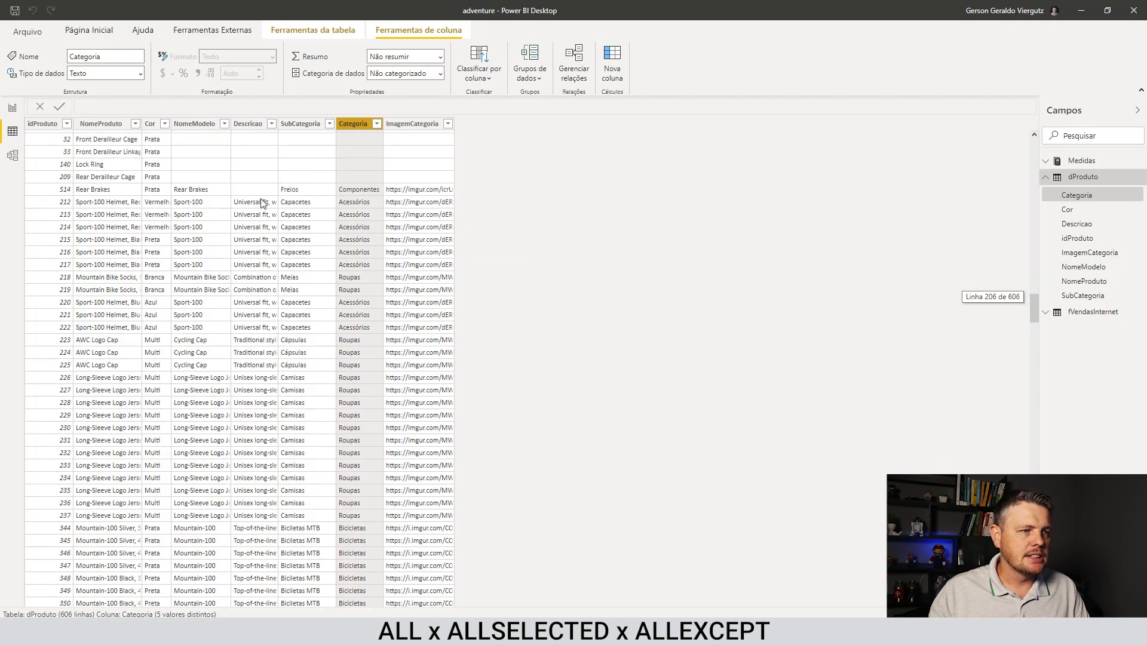
scroll(307, 219, down, 13)
scroll(306, 218, down, 15)
scroll(291, 219, down, 5)
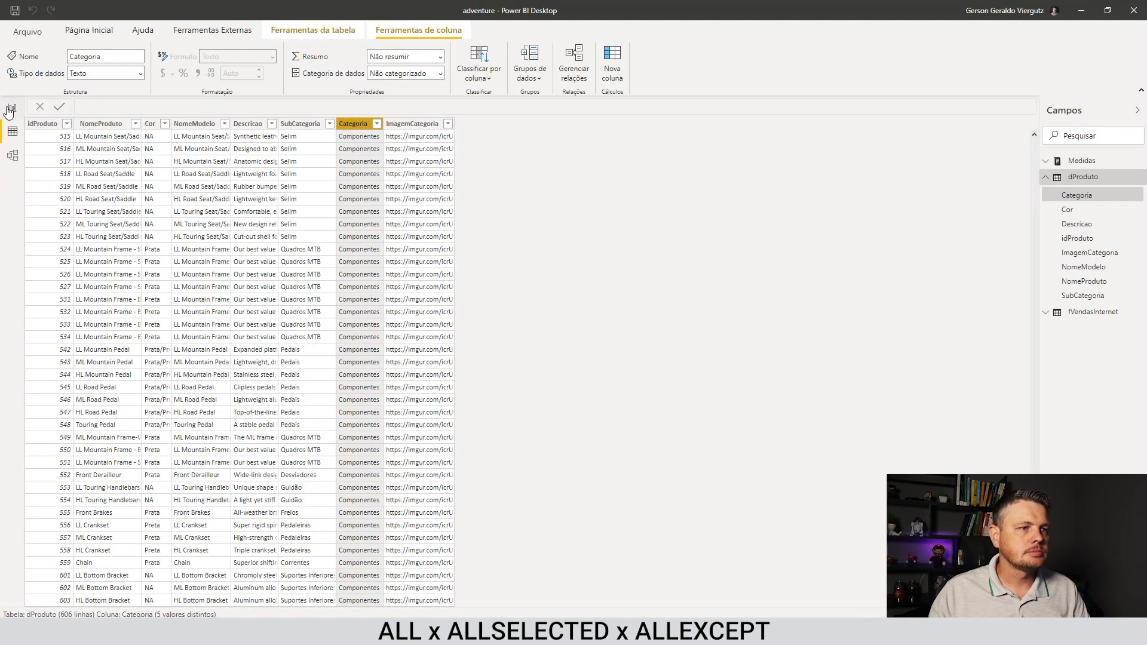
click(24, 25)
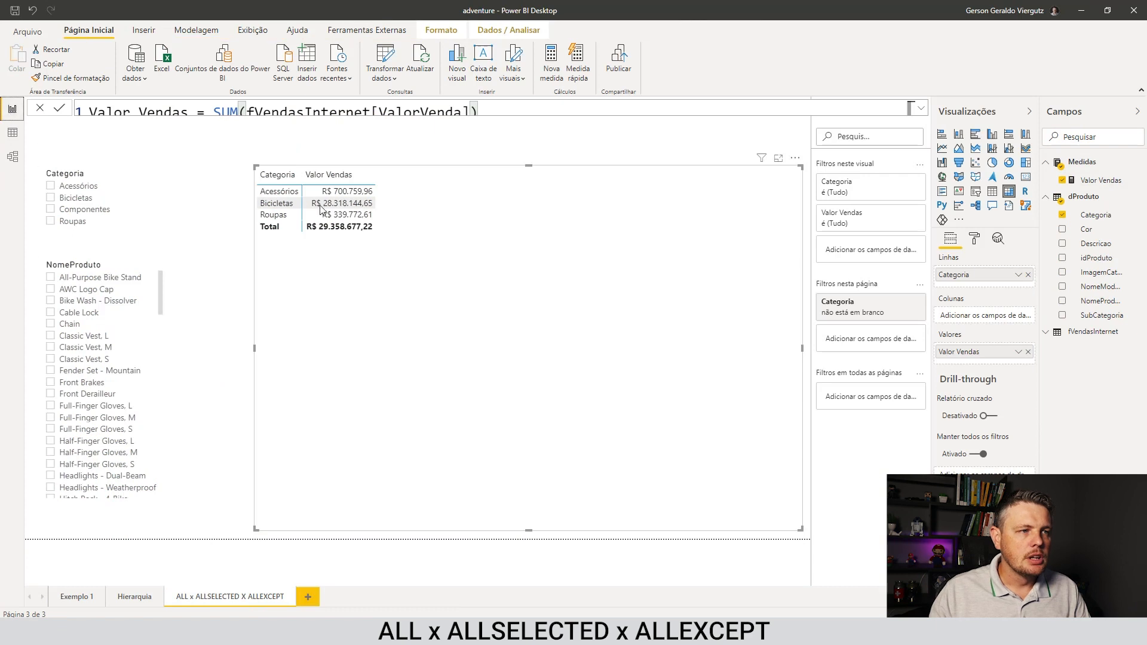
click(278, 147)
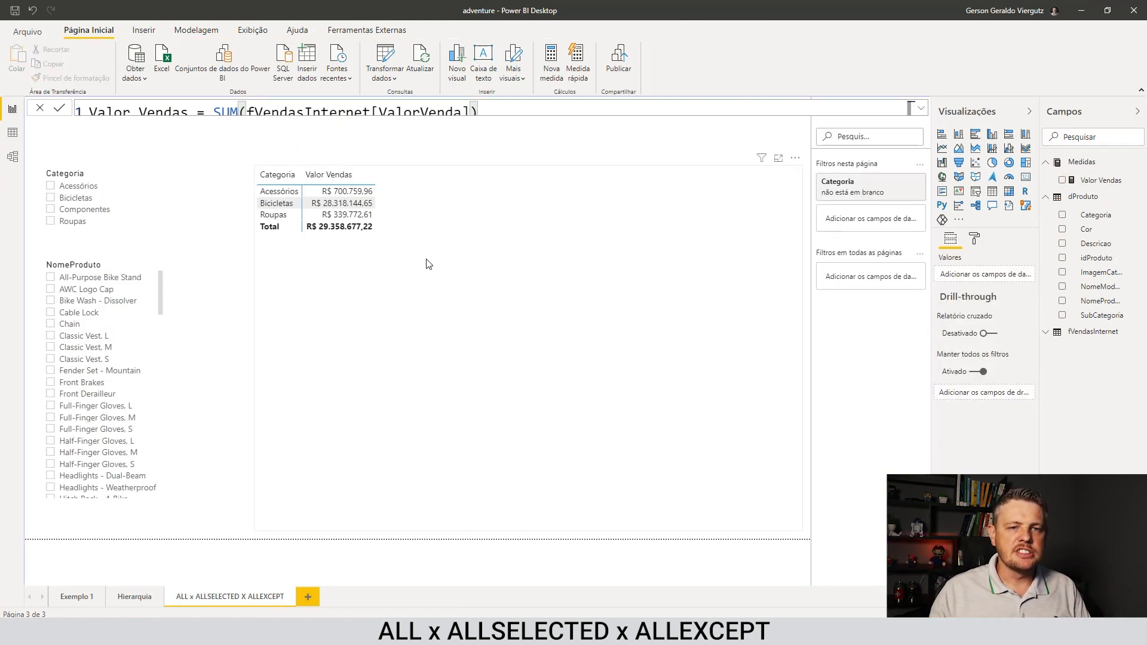
click(1092, 181)
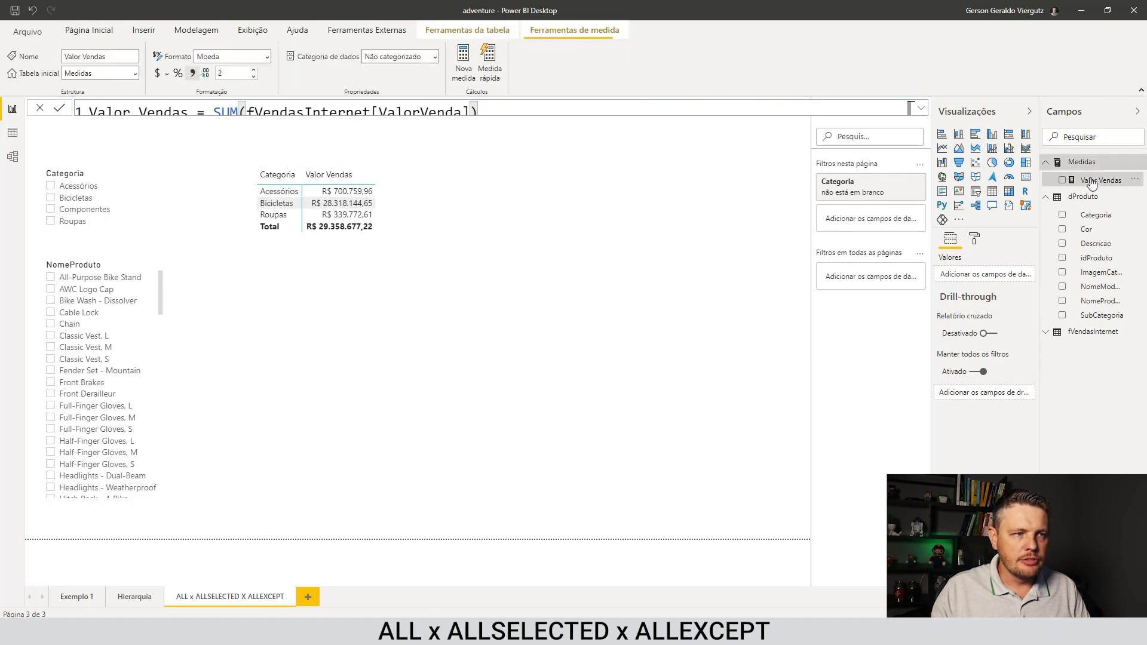
click(389, 311)
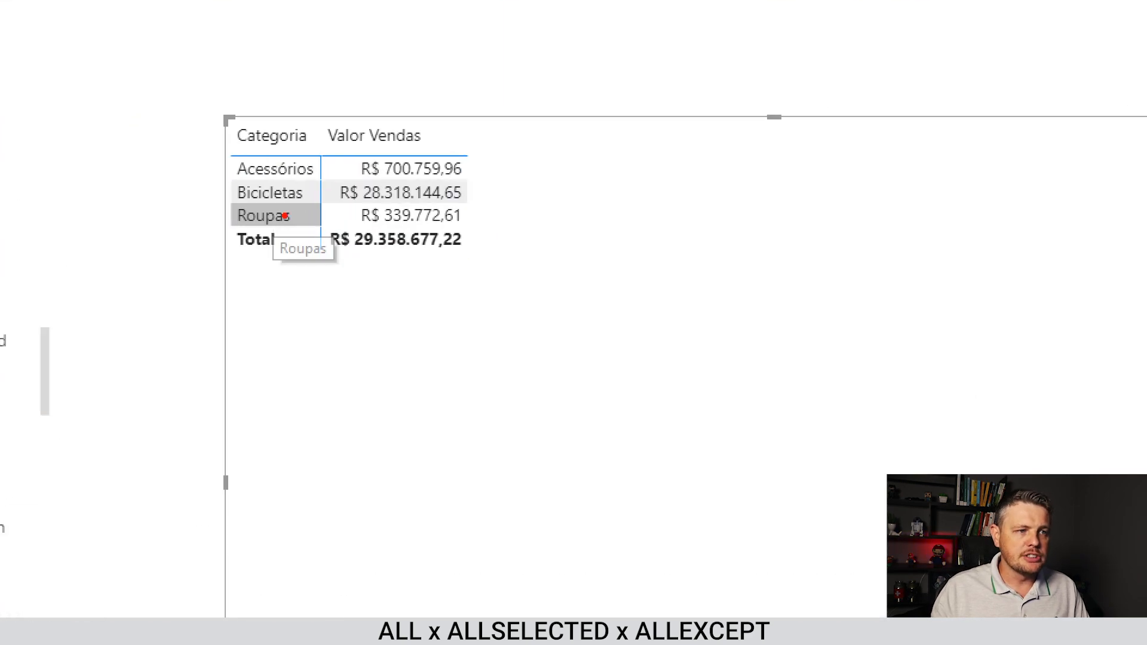
drag(389, 260, 405, 302)
mouse_move(220, 151)
mouse_down()
mouse_move(473, 182)
mouse_move(500, 205)
mouse_move(524, 202)
mouse_move(513, 239)
mouse_up()
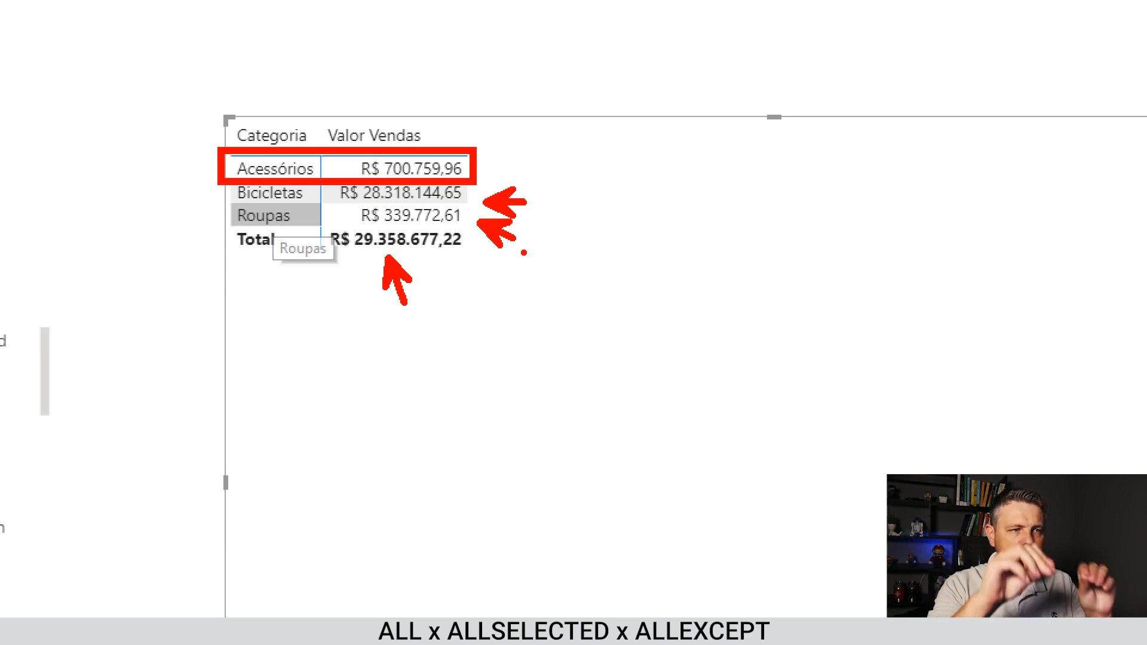
key(Escape)
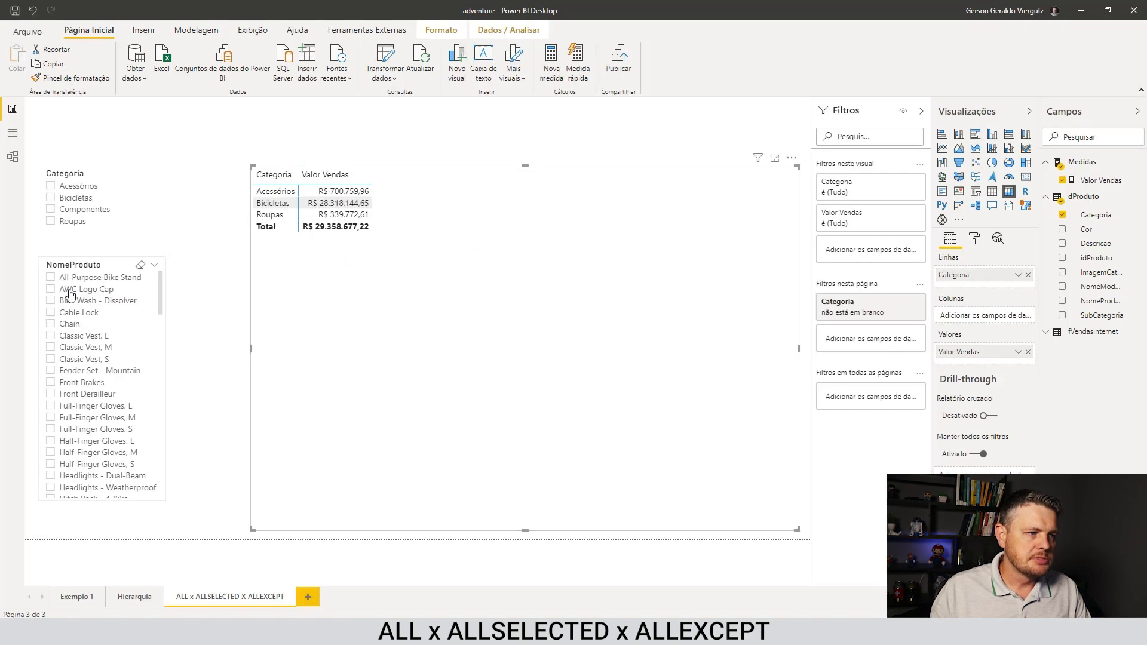
- Test the slicers by filtering on the product All-Purpose Bike Stand and on the category Bicicletas, clearing each selection
click(50, 278)
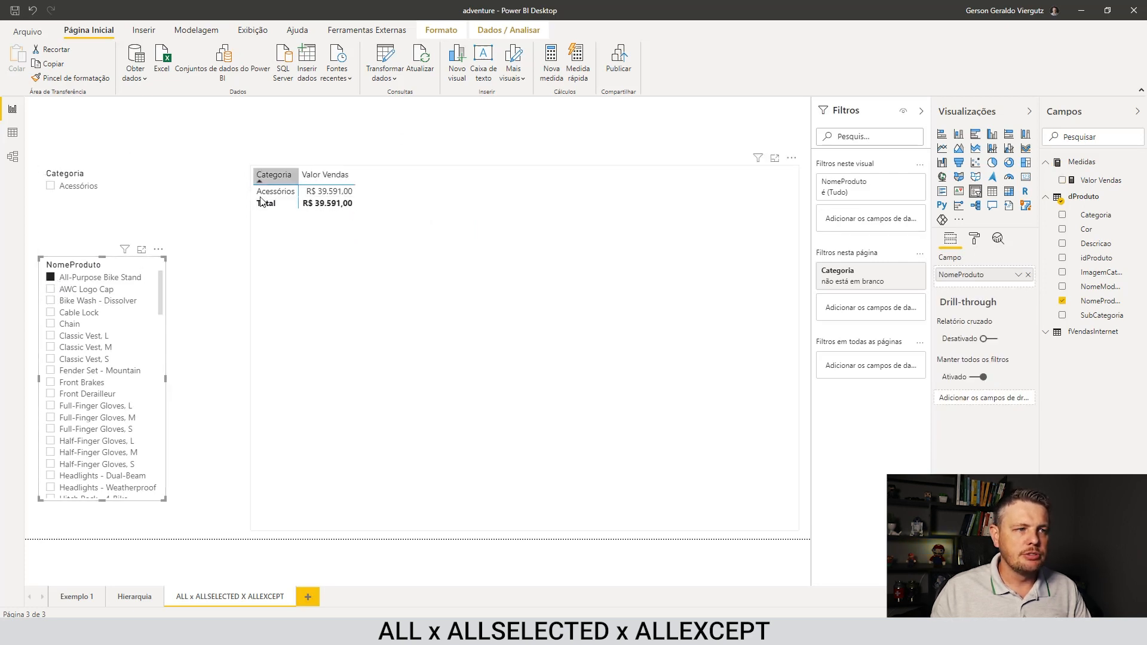
click(50, 278)
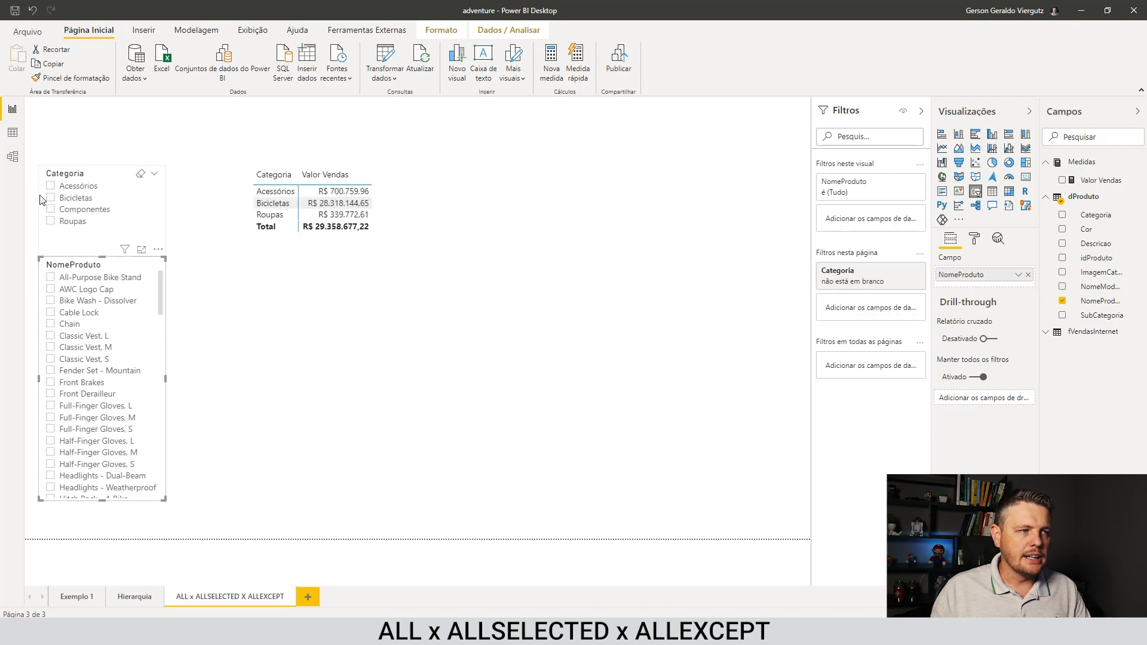
click(50, 198)
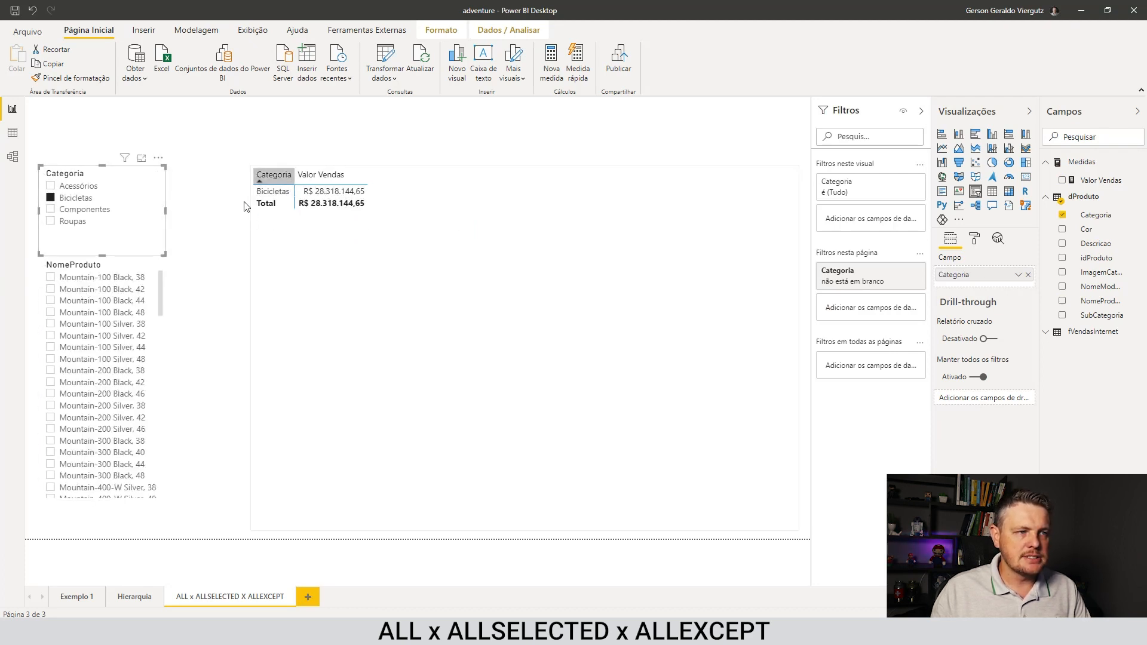
scroll(110, 317, down, 15)
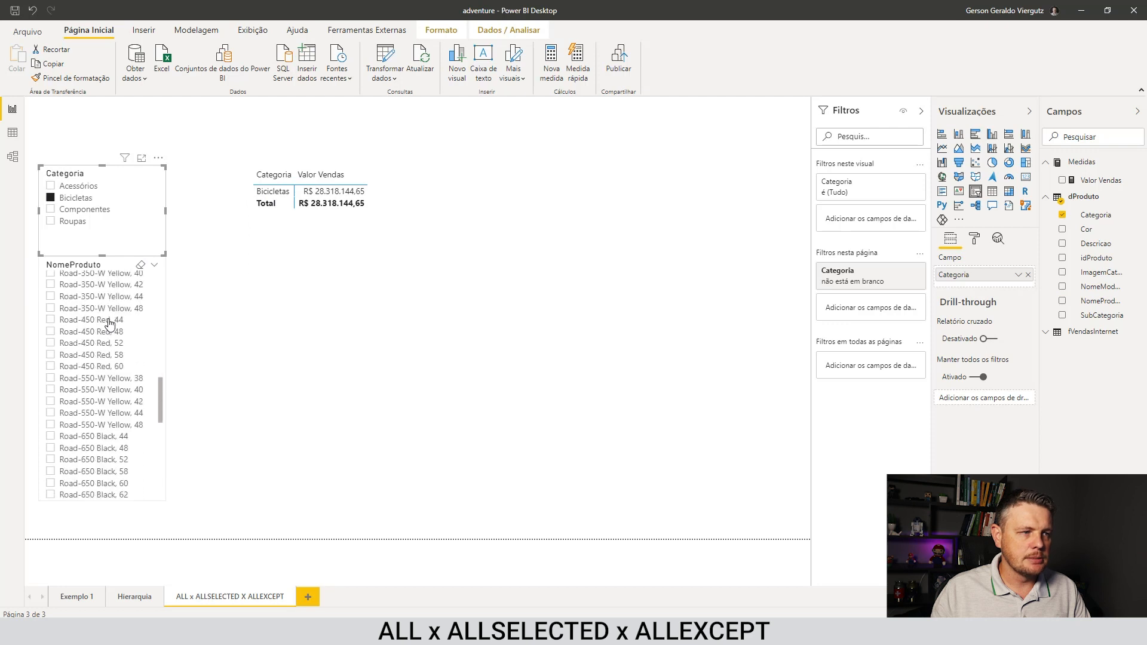
scroll(108, 324, up, 8)
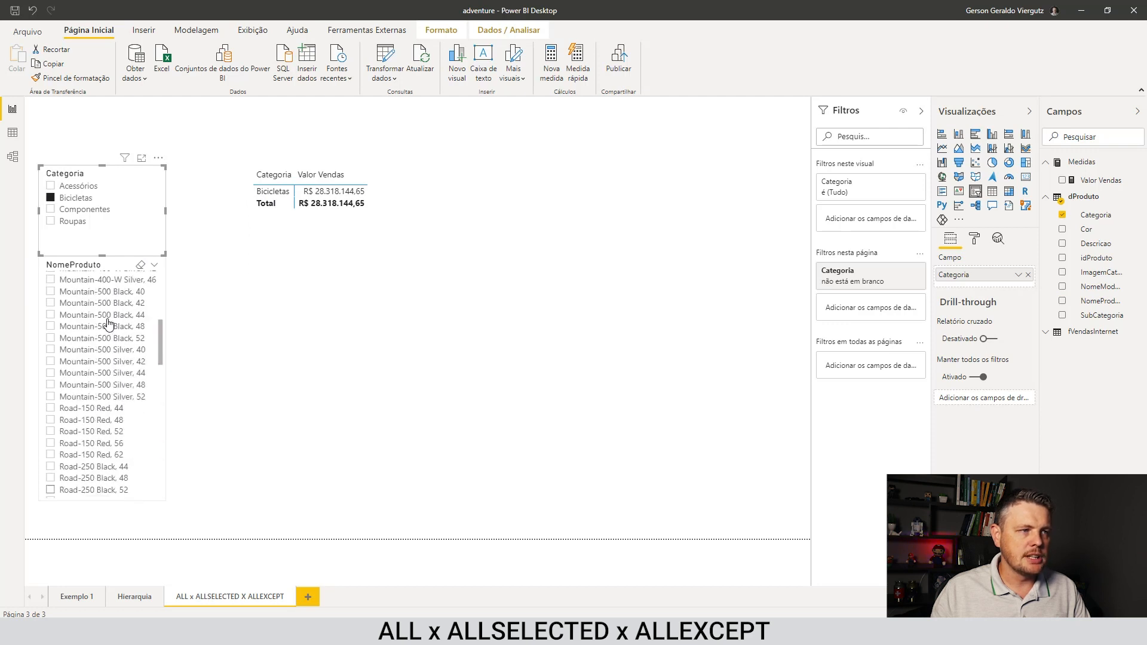
click(51, 198)
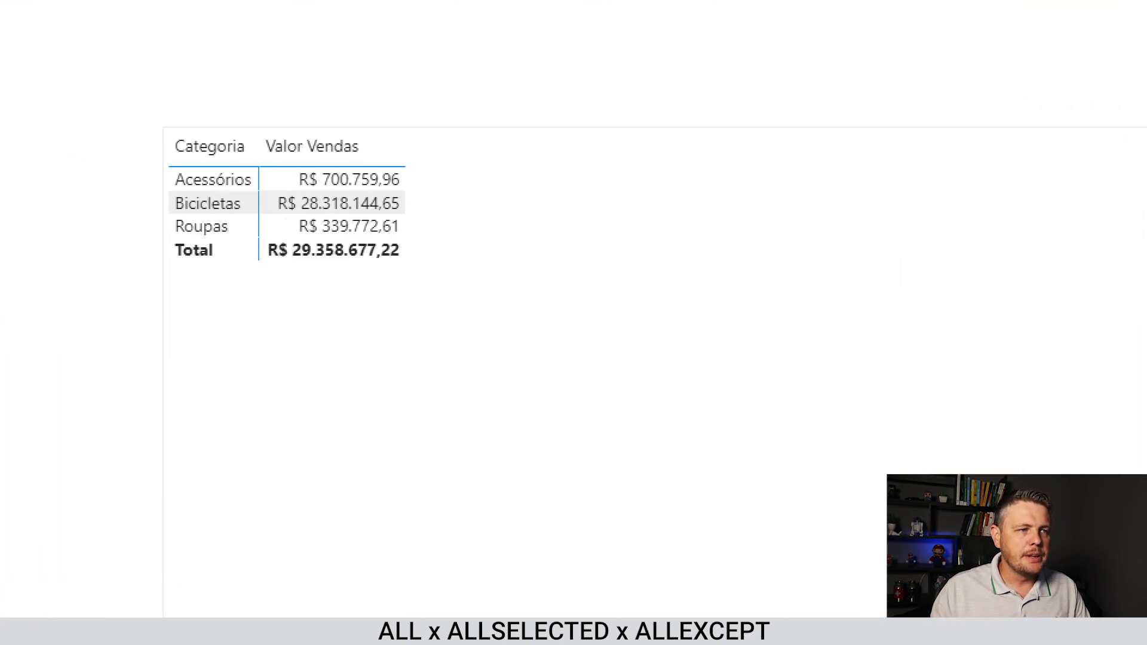
drag(405, 177, 439, 177)
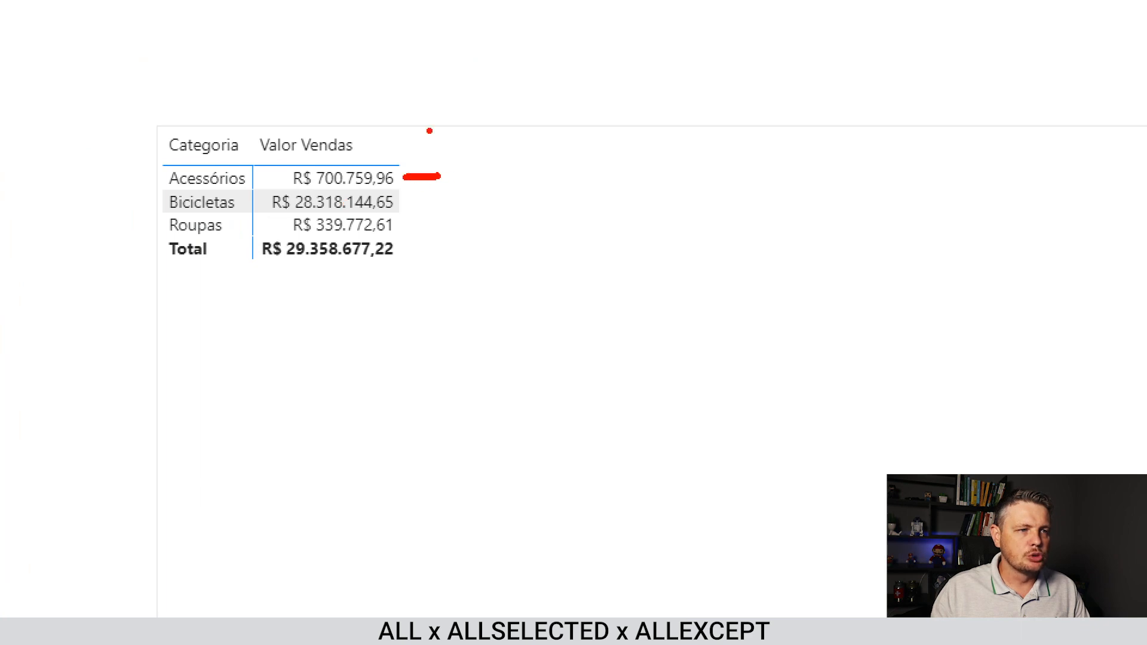
mouse_move(248, 242)
mouse_down()
mouse_move(263, 231)
mouse_move(406, 264)
mouse_up()
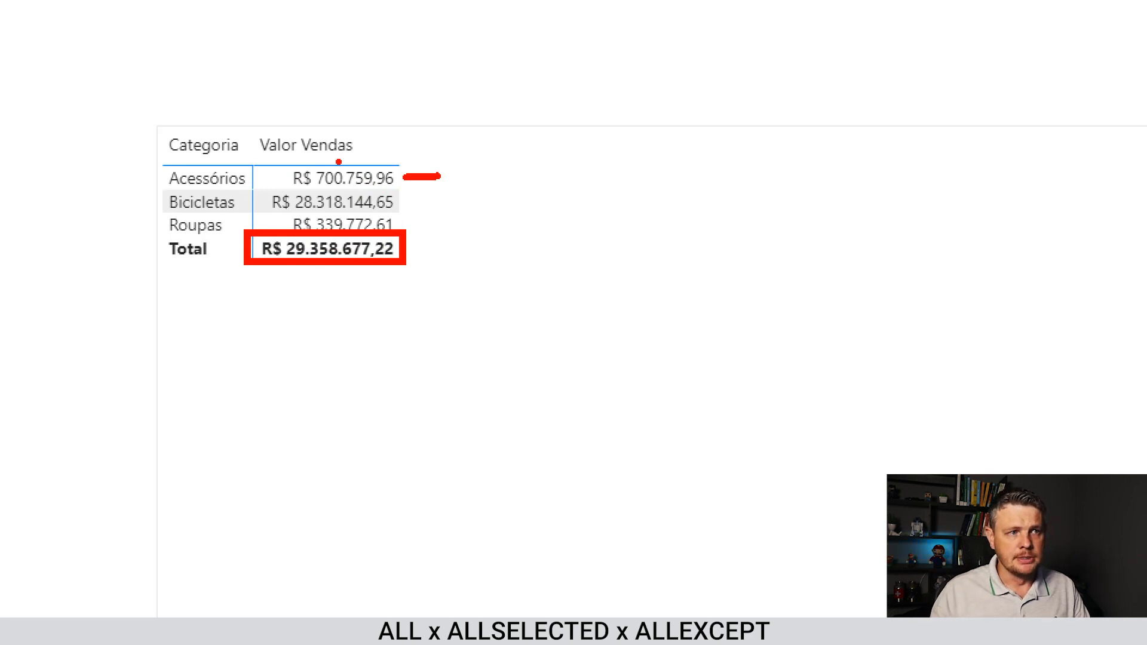
drag(411, 200, 463, 213)
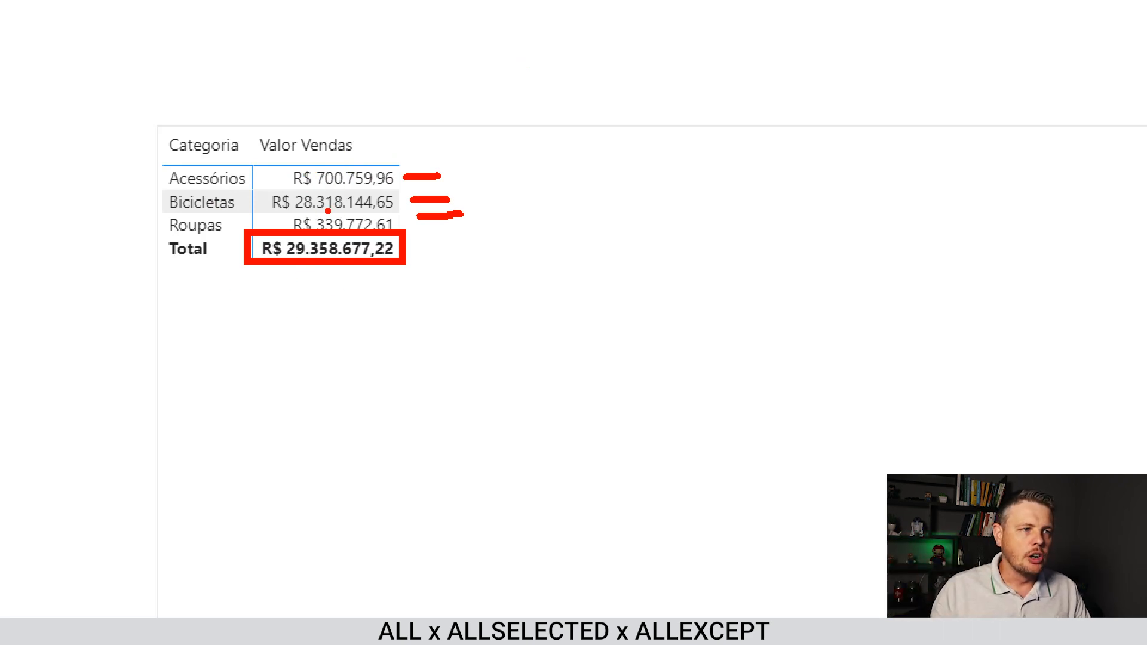
mouse_move(401, 174)
mouse_down()
mouse_move(430, 160)
mouse_move(457, 188)
mouse_move(470, 178)
mouse_move(439, 189)
mouse_up()
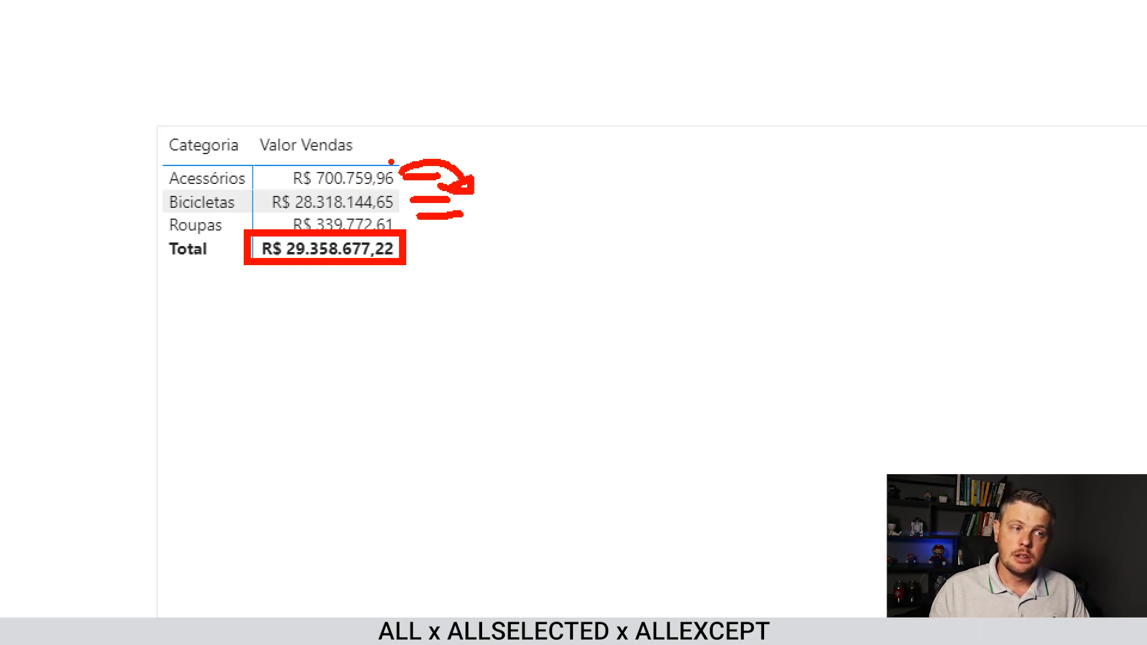
key(Escape)
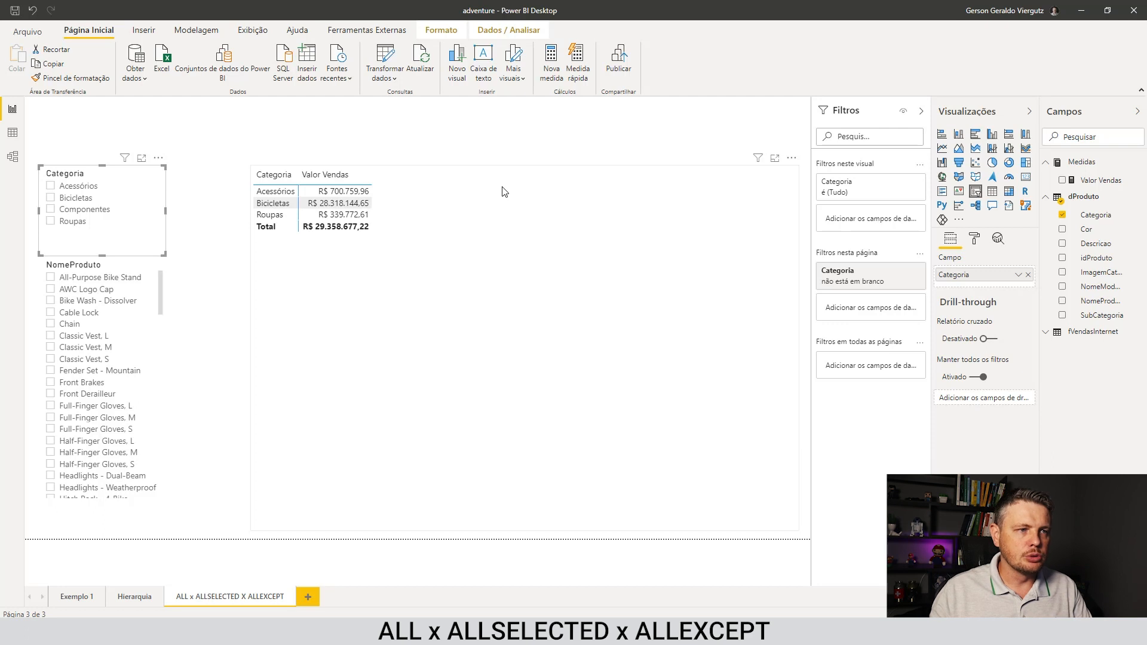
- Create a new measure in the Medidas table and name it Valor Vendas (ALL)
click(485, 205)
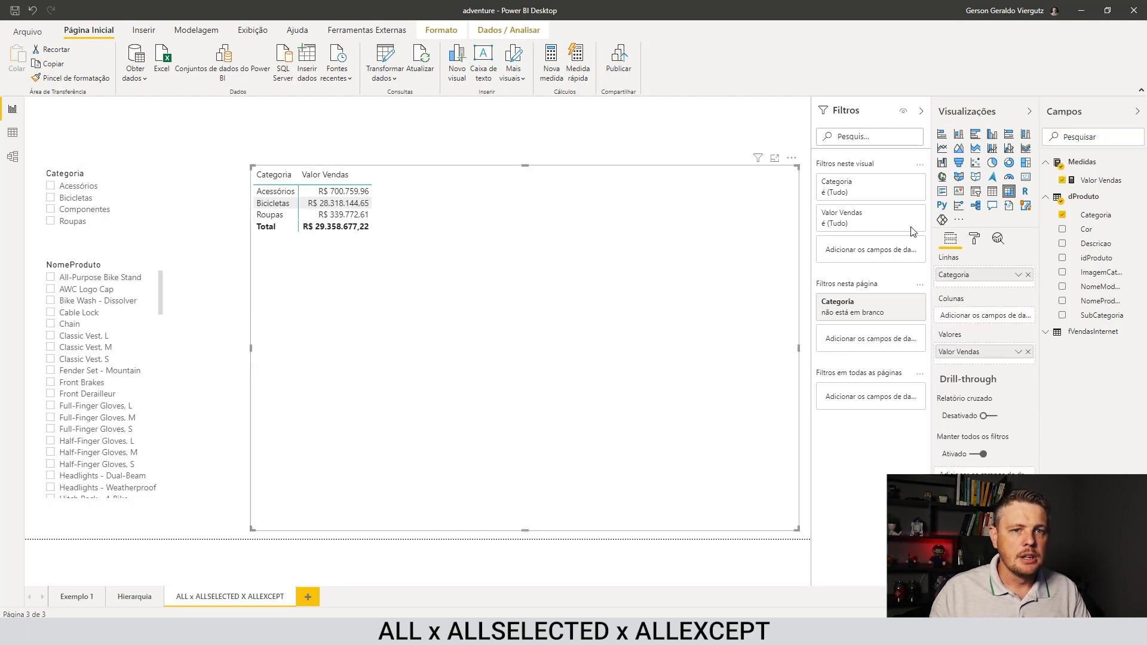
right_click(1087, 182)
key(Escape)
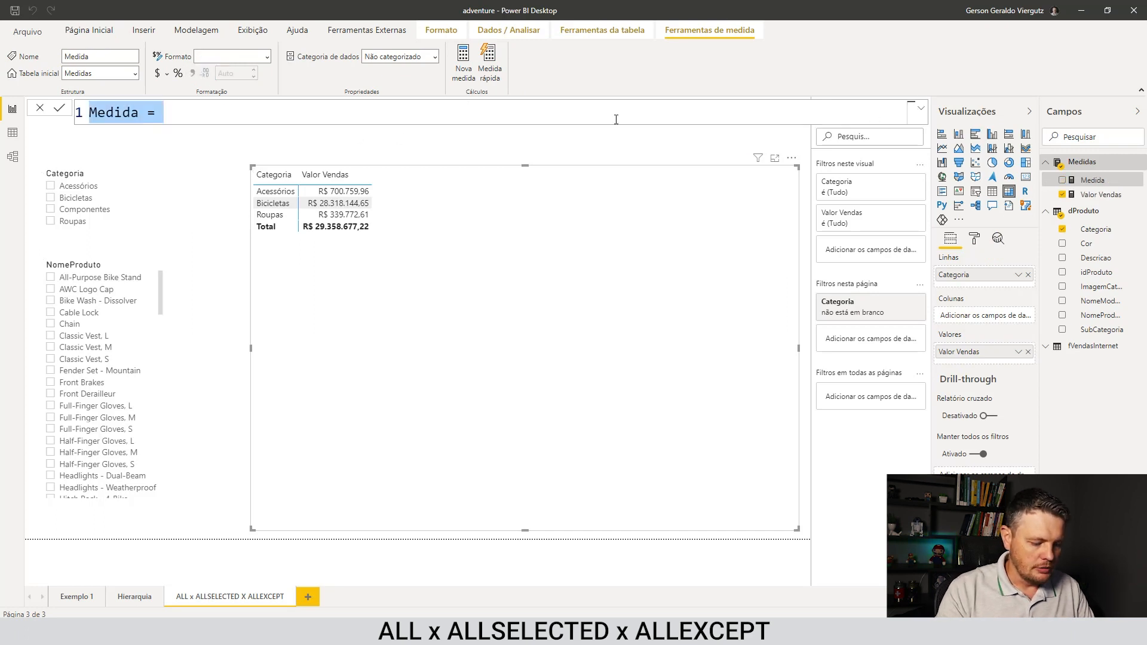
text(Valor Vendas )
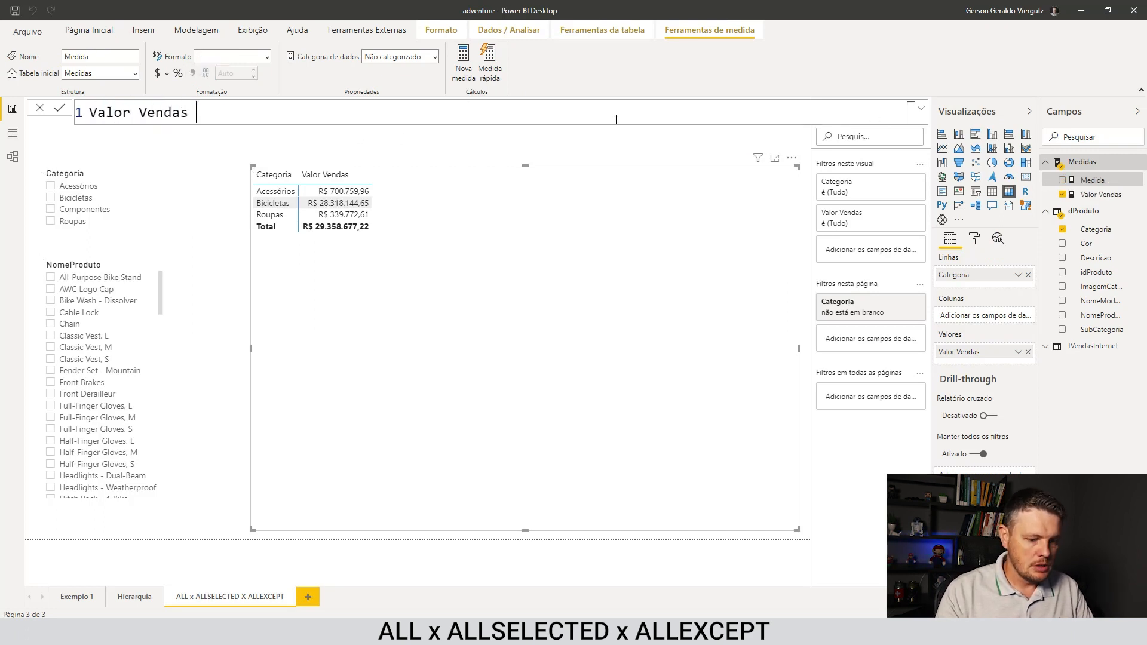
text((ALL) =)
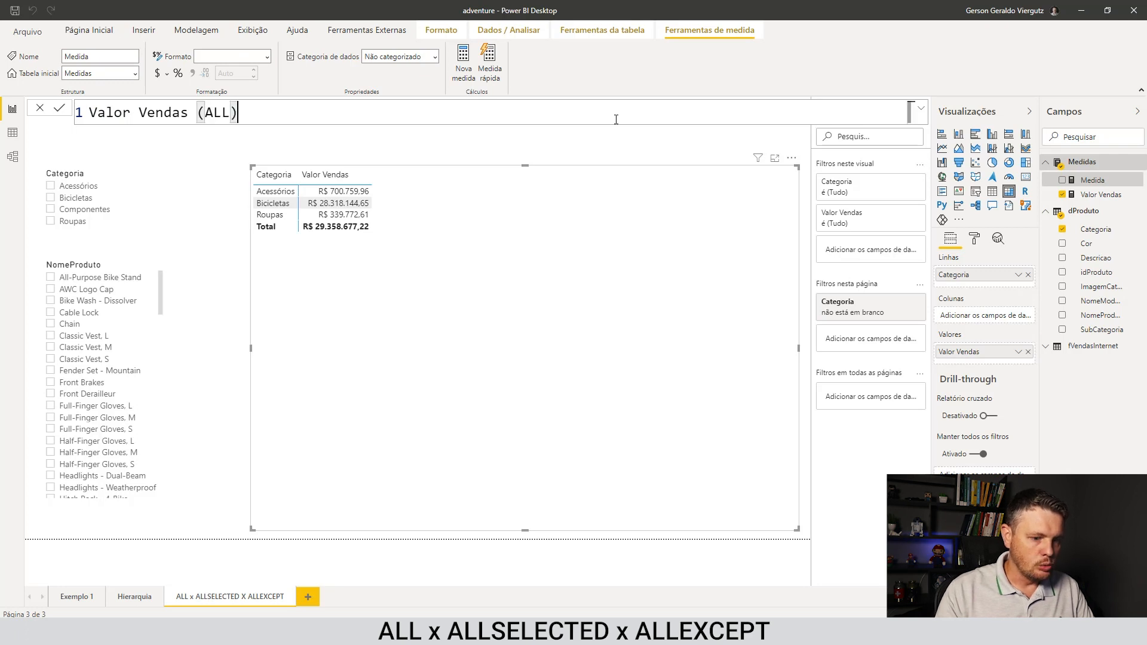
- Begin the measure's formula on a new line with CALCULATE, using [Valor Vendas] as the expression
key(shift+Return)
text(cal)
key(Tab)
key(shift+Return)
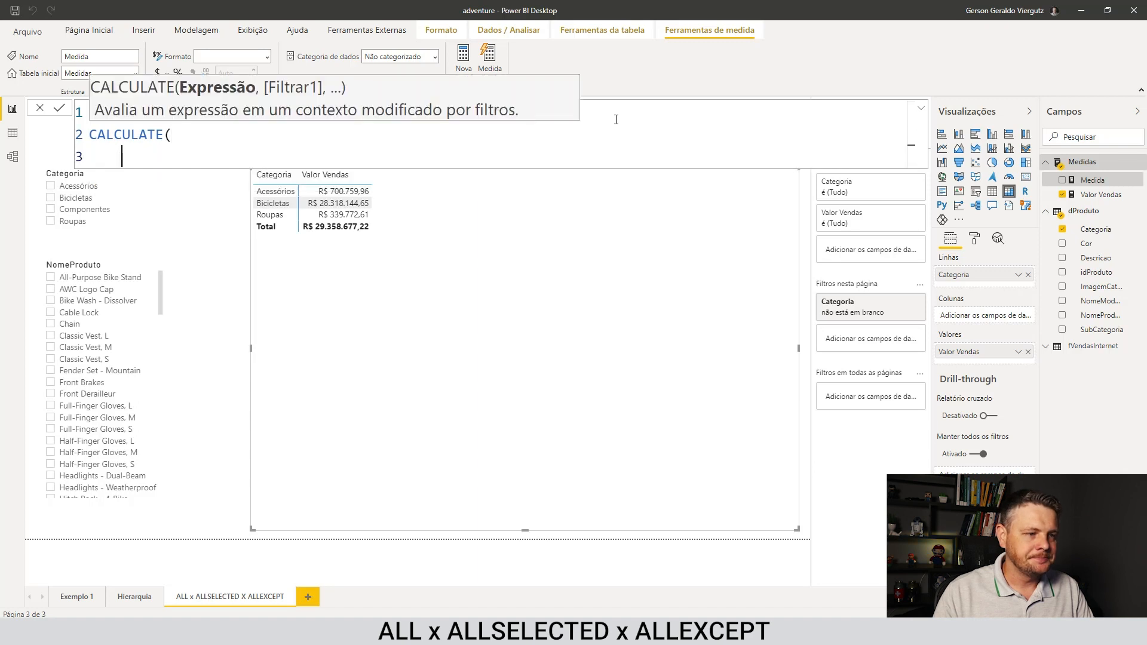
text(valo)
key(Tab)
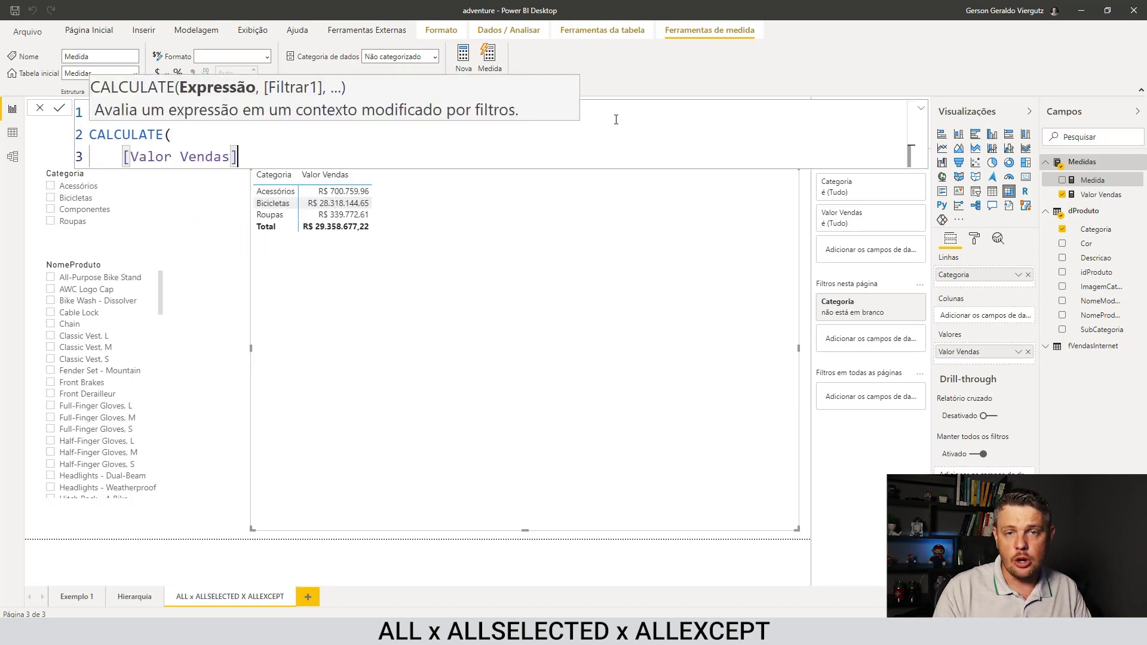
text(,)
key(shift+Return)
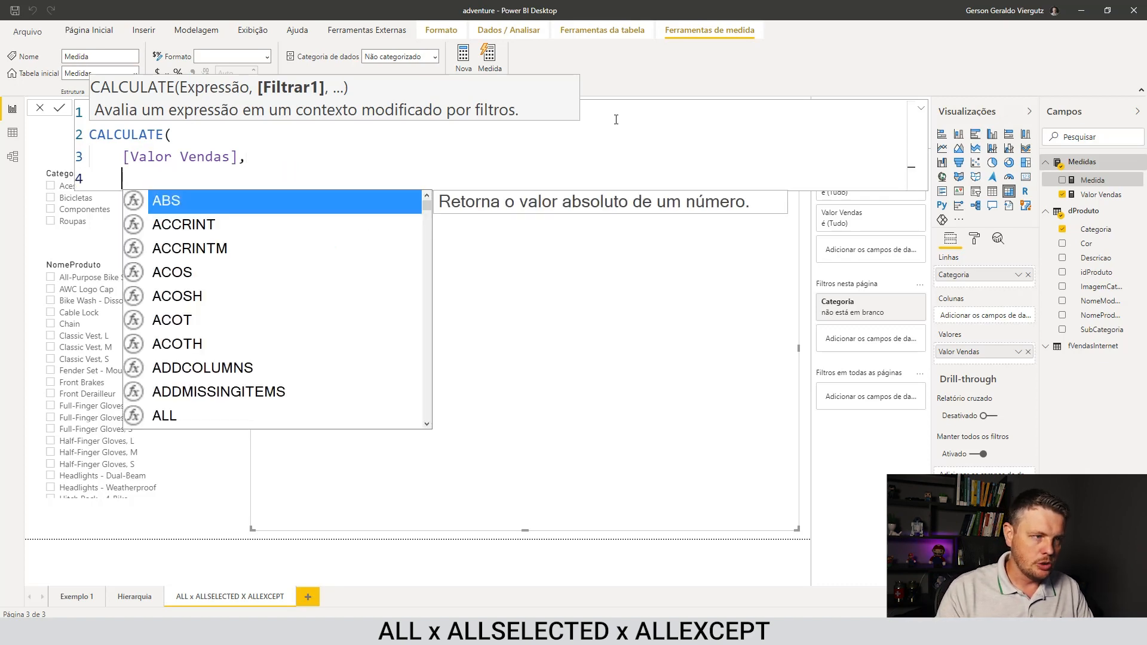
- Add ALL(dProduto[Categoria]) as the CALCULATE filter, close the formula and commit the measure
text(all)
key(Tab)
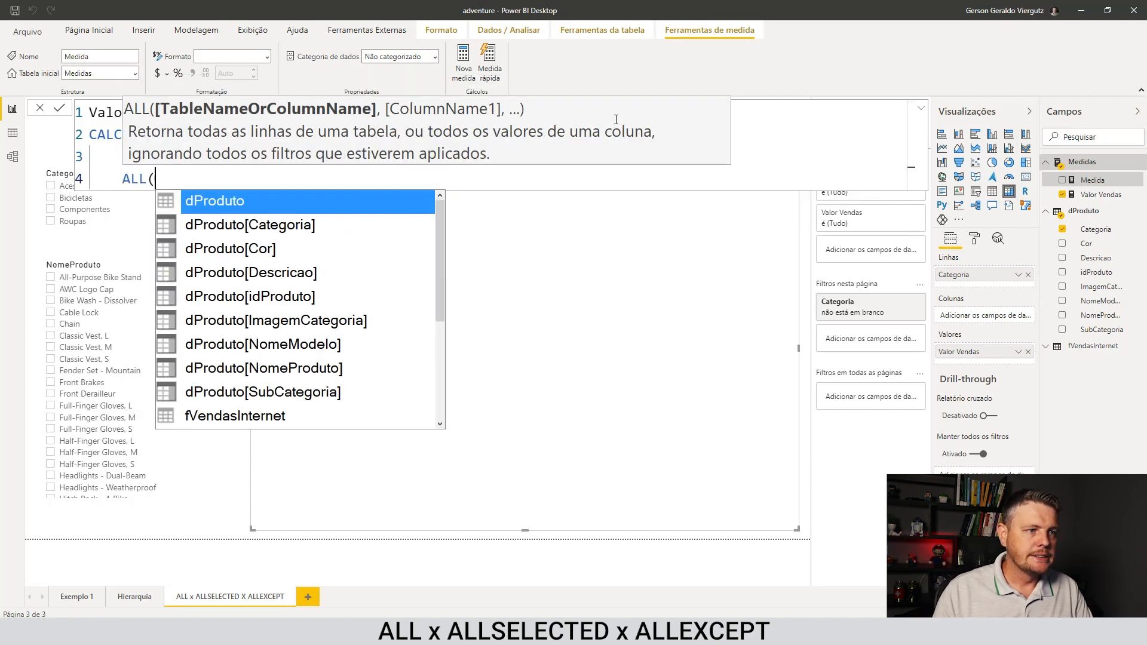
key(Down)
key(Tab)
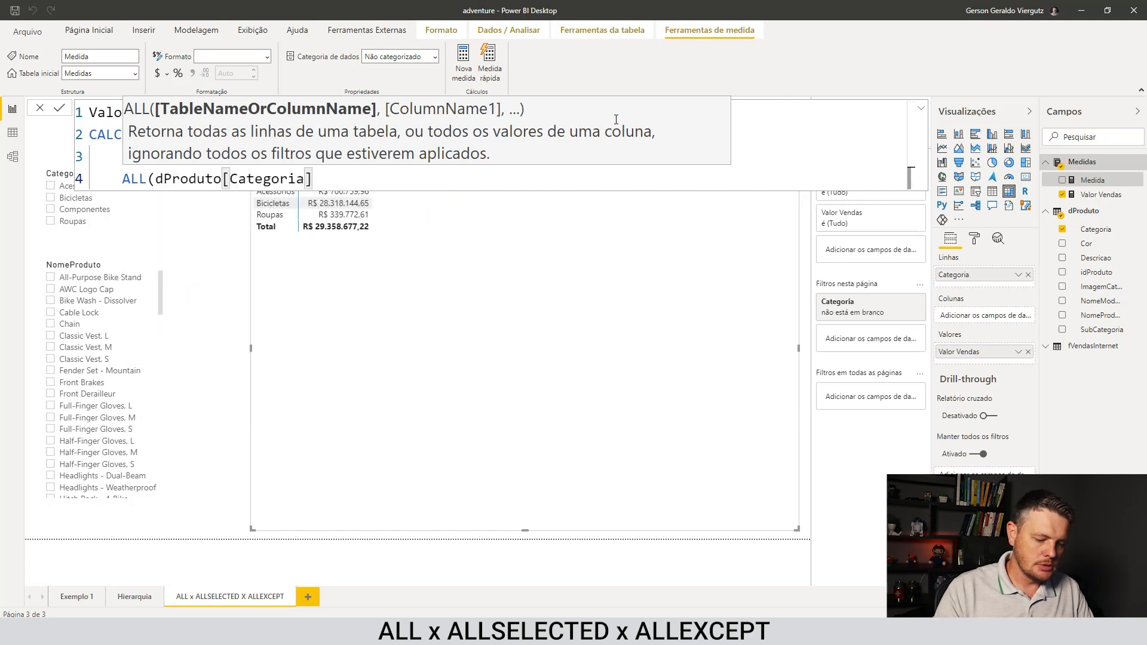
text())
key(Return)
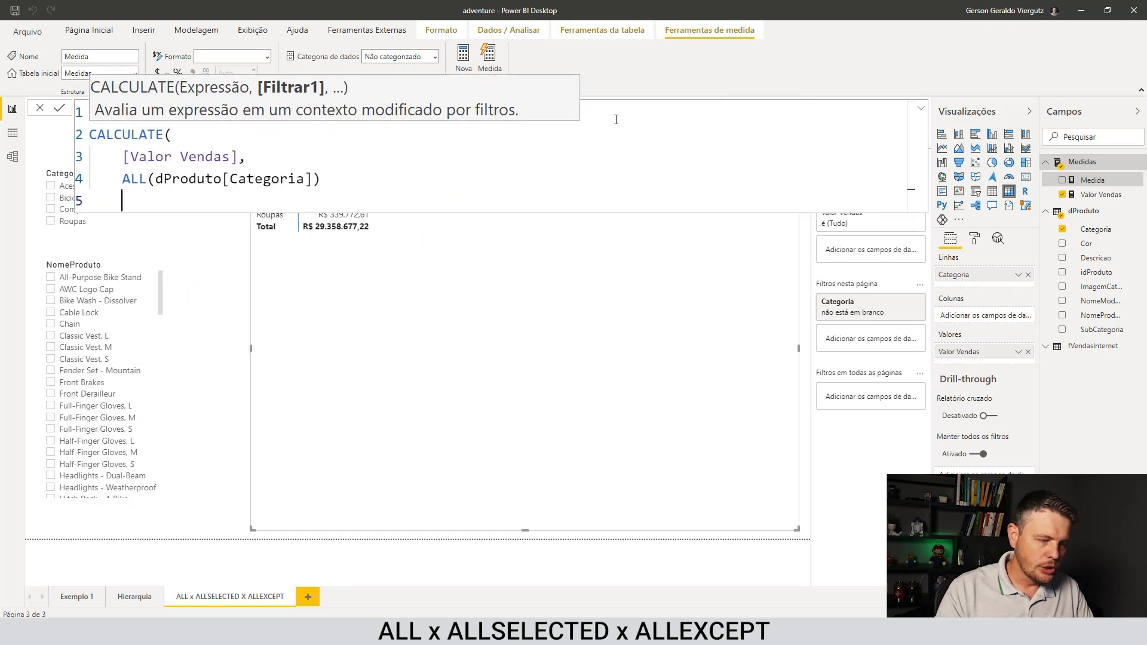
text())
key(Return)
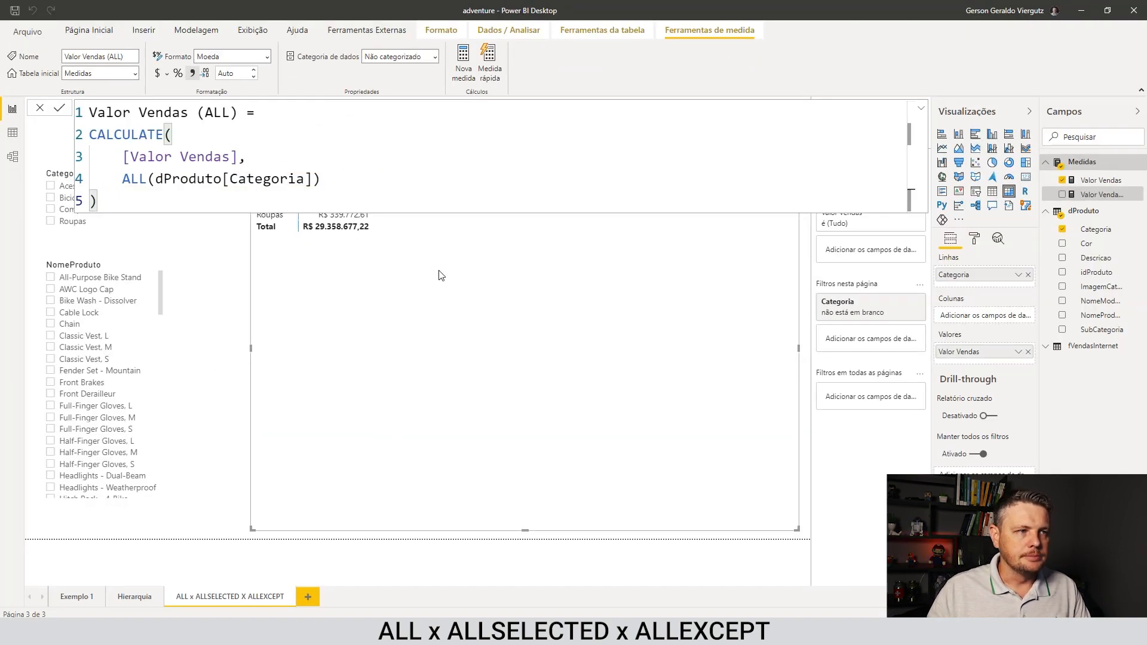
- Set Valor Vendas (ALL) to 2 decimal places and add it to the category matrix
click(239, 73)
text(2)
key(Tab)
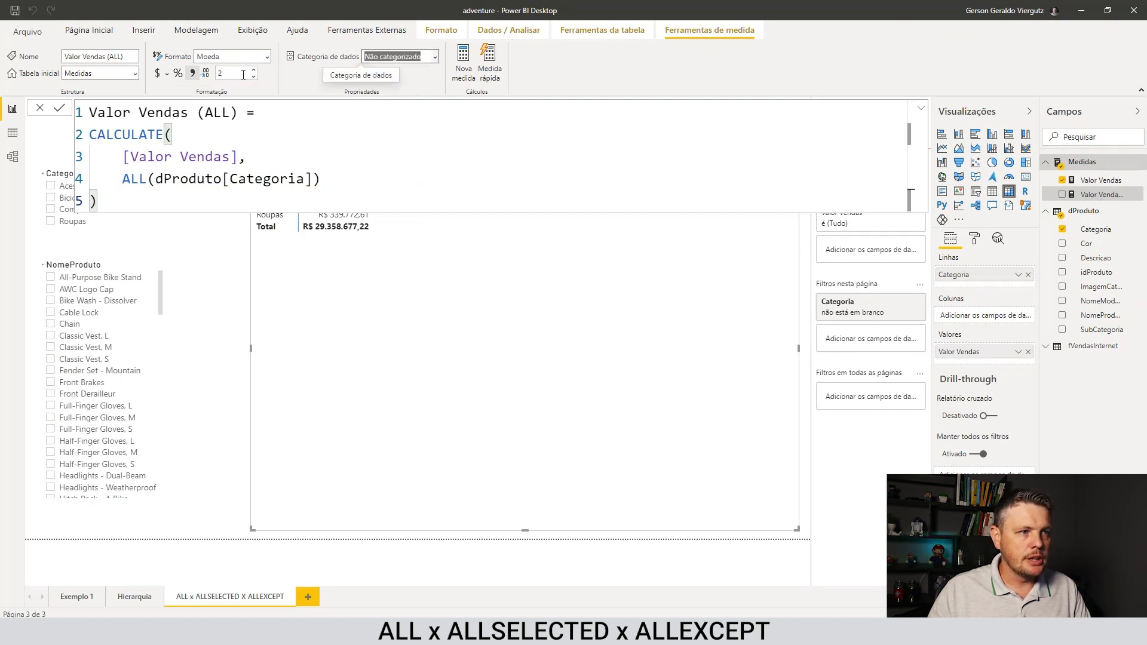
click(924, 111)
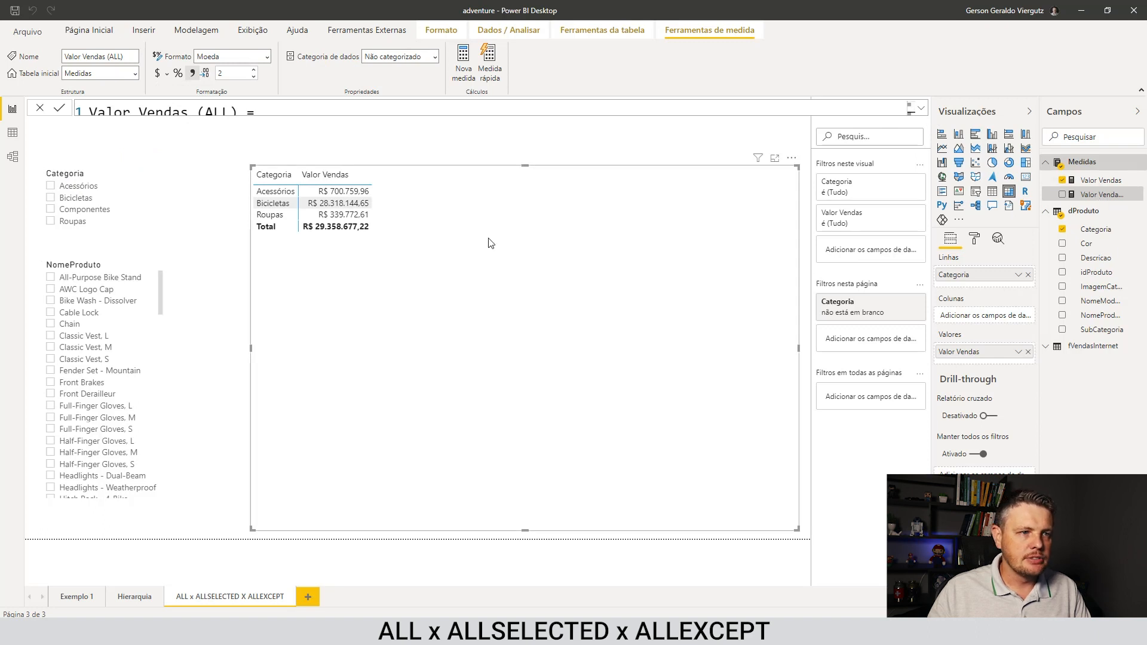
drag(1097, 196, 587, 261)
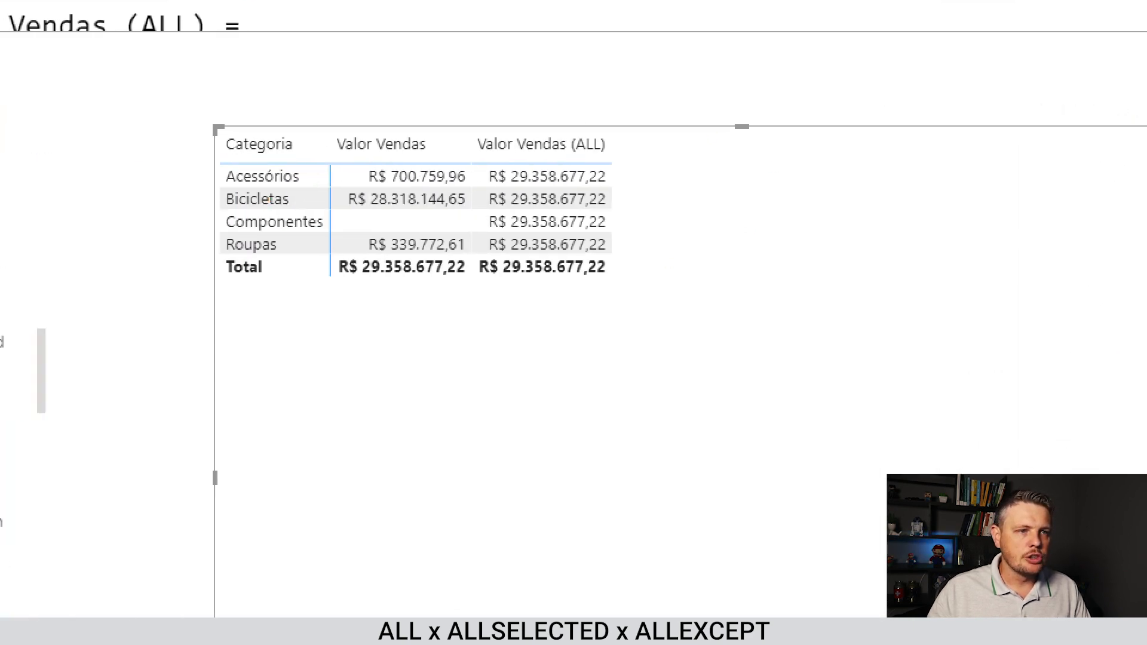
- Compare Valor Vendas with Valor Vendas (ALL) in the matrix, marking the Componentes and Acessórios rows and the total
drag(393, 220, 457, 221)
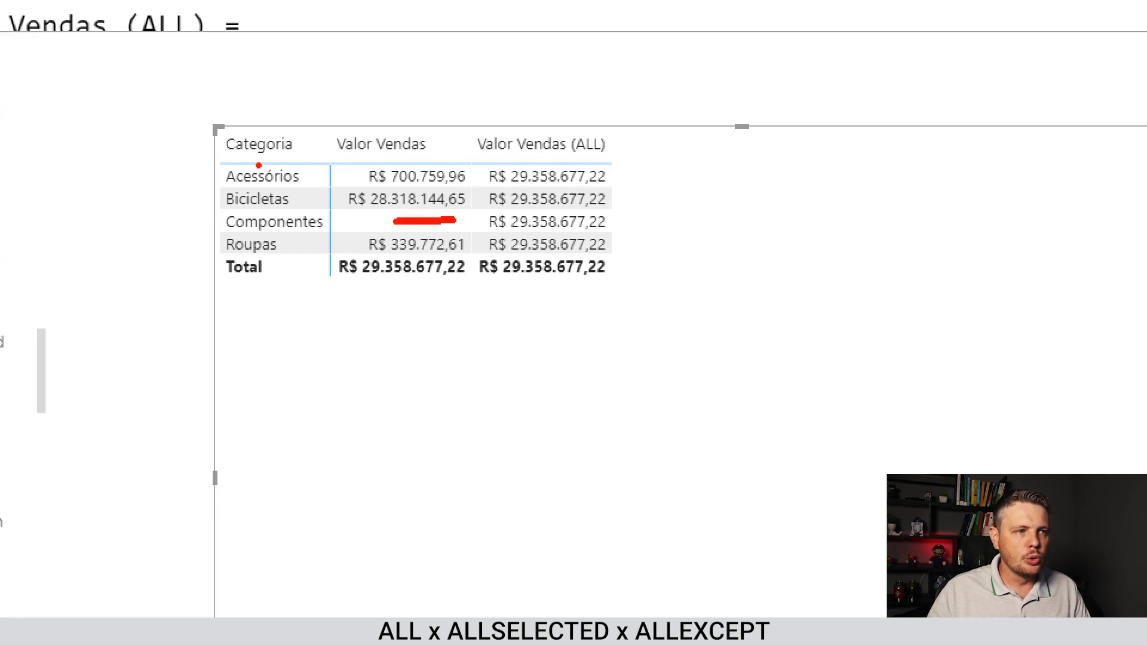
mouse_move(220, 161)
mouse_down()
mouse_move(439, 191)
mouse_move(662, 192)
mouse_move(515, 304)
mouse_move(396, 292)
mouse_move(406, 270)
mouse_move(410, 289)
mouse_up()
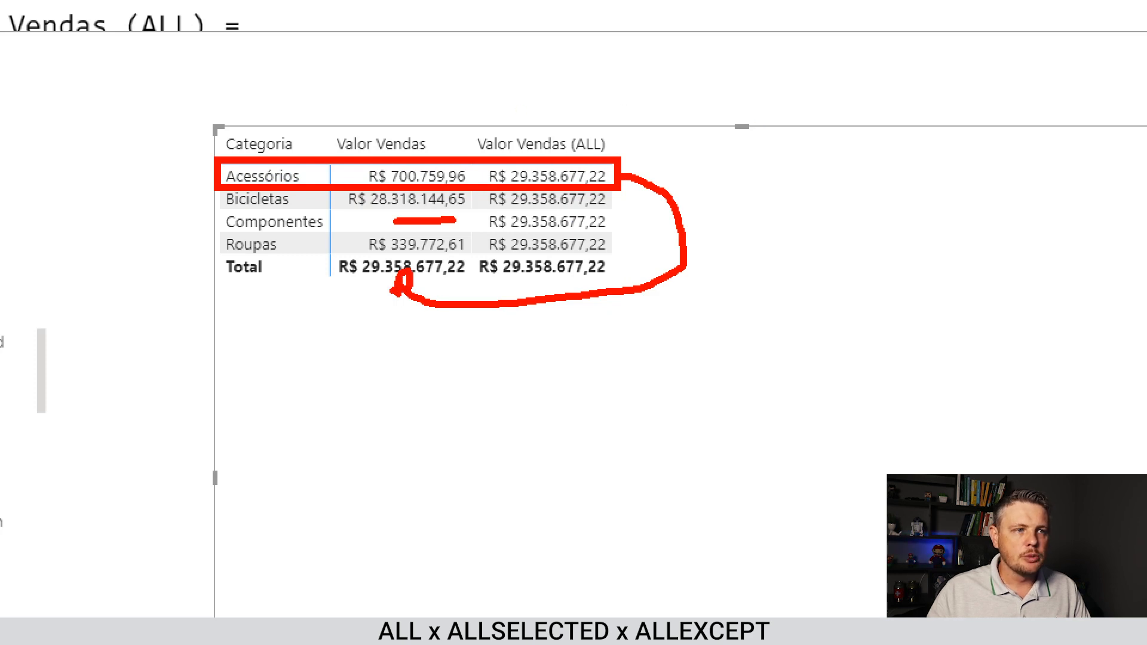
drag(474, 172, 466, 183)
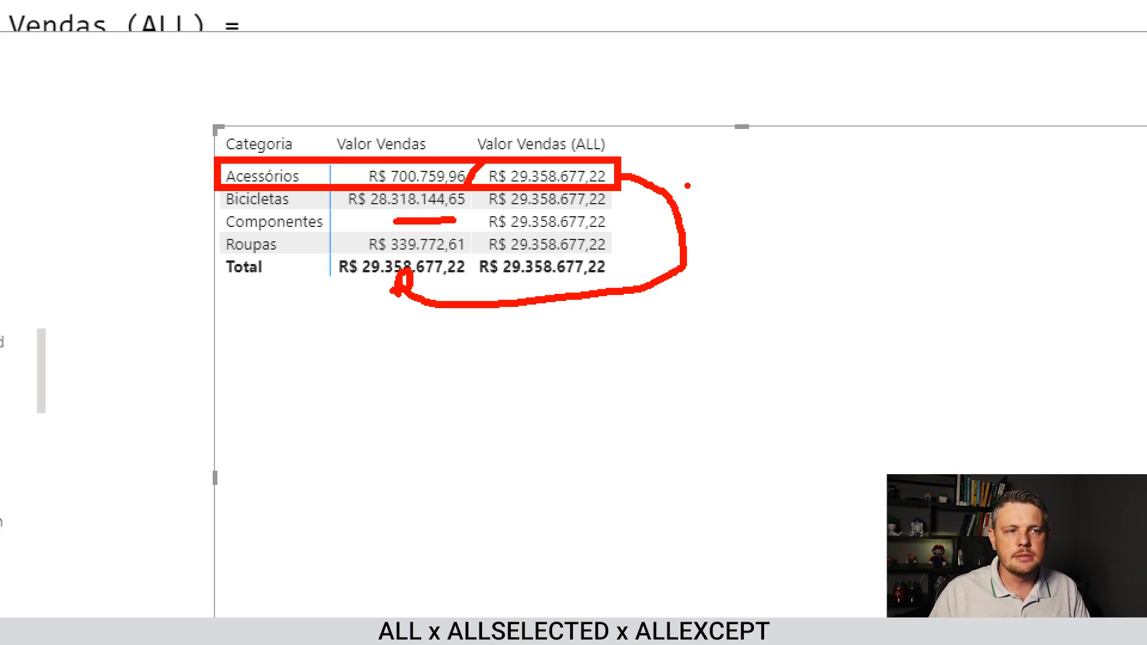
key(Escape)
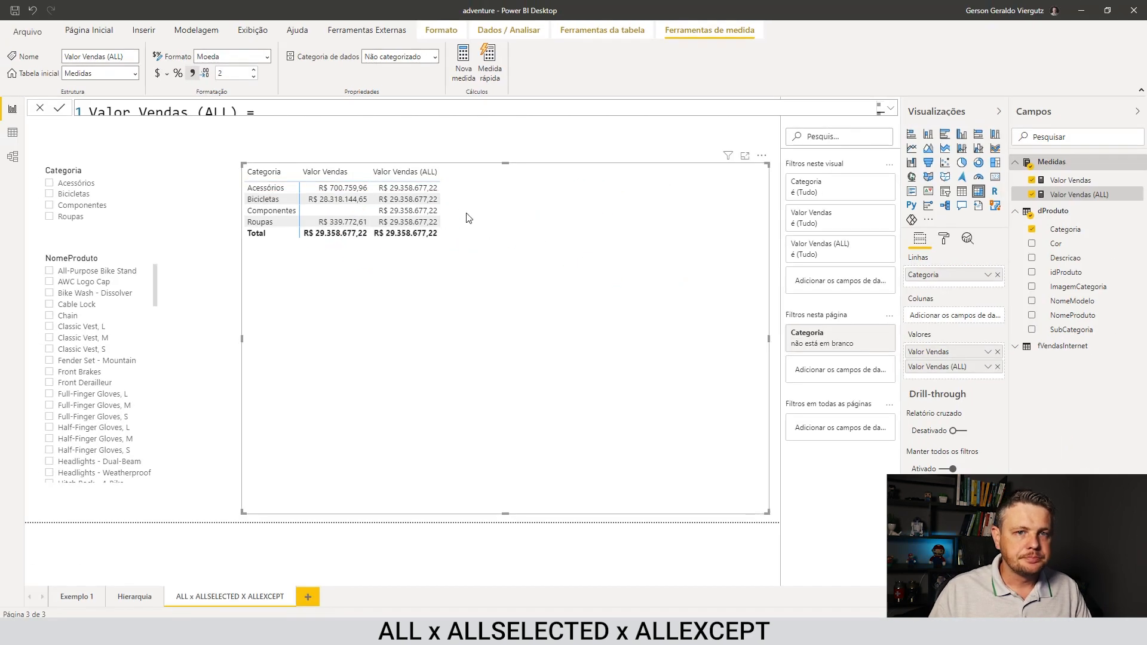
- Create another measure in the Medidas table and name it % Vendas Categoria
right_click(1075, 196)
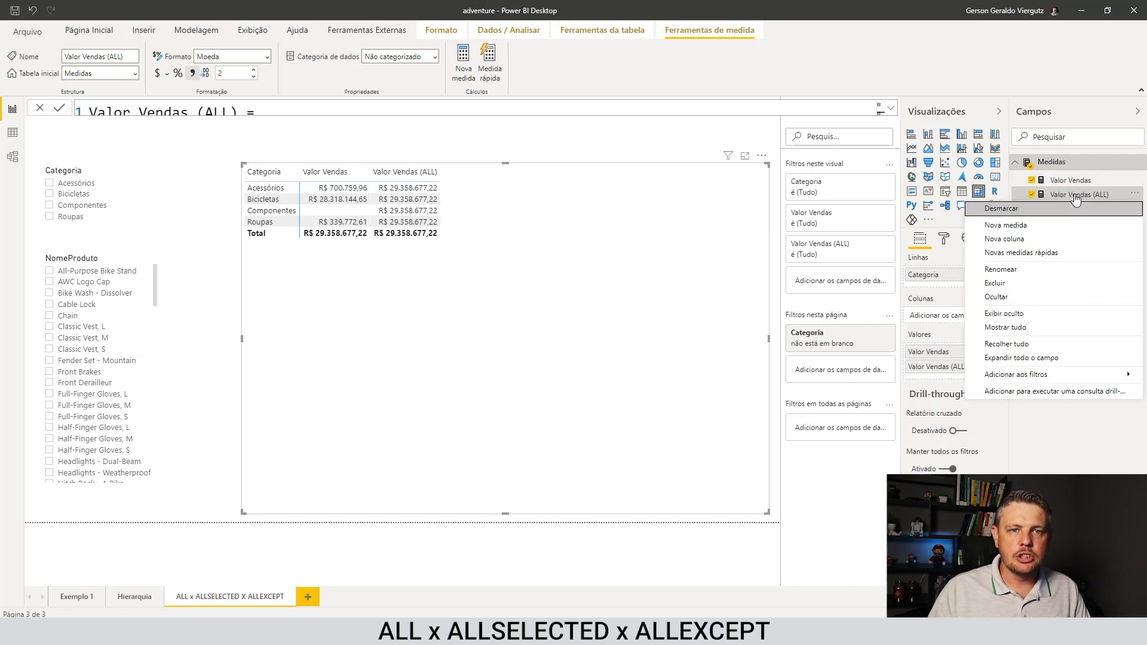
click(1040, 225)
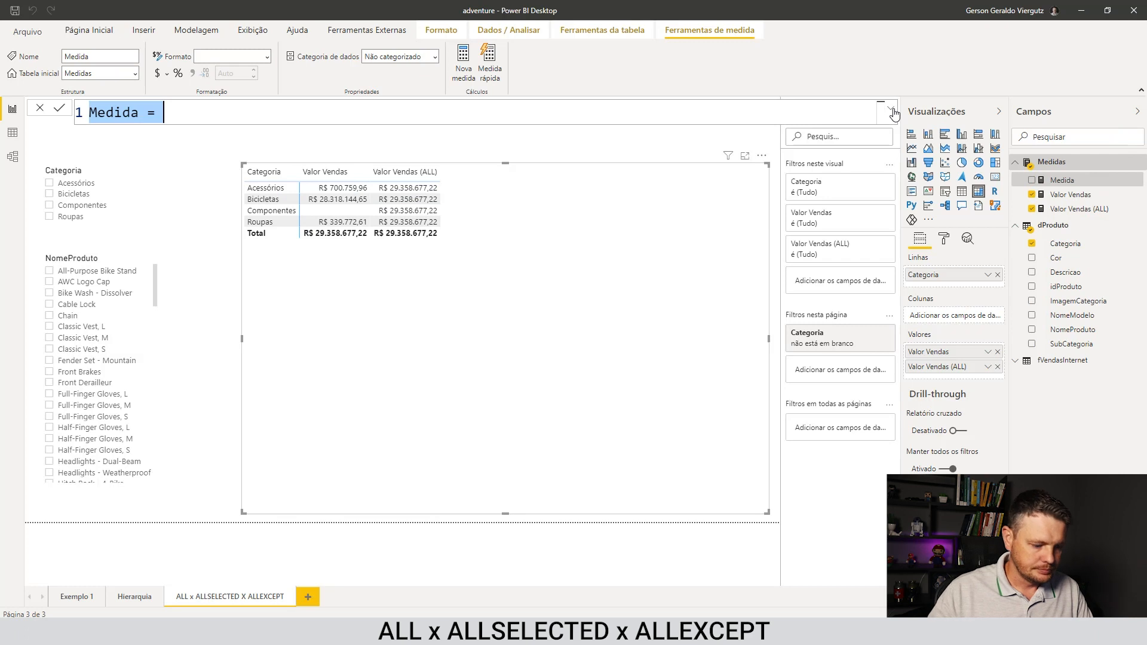
text(% Vendas )
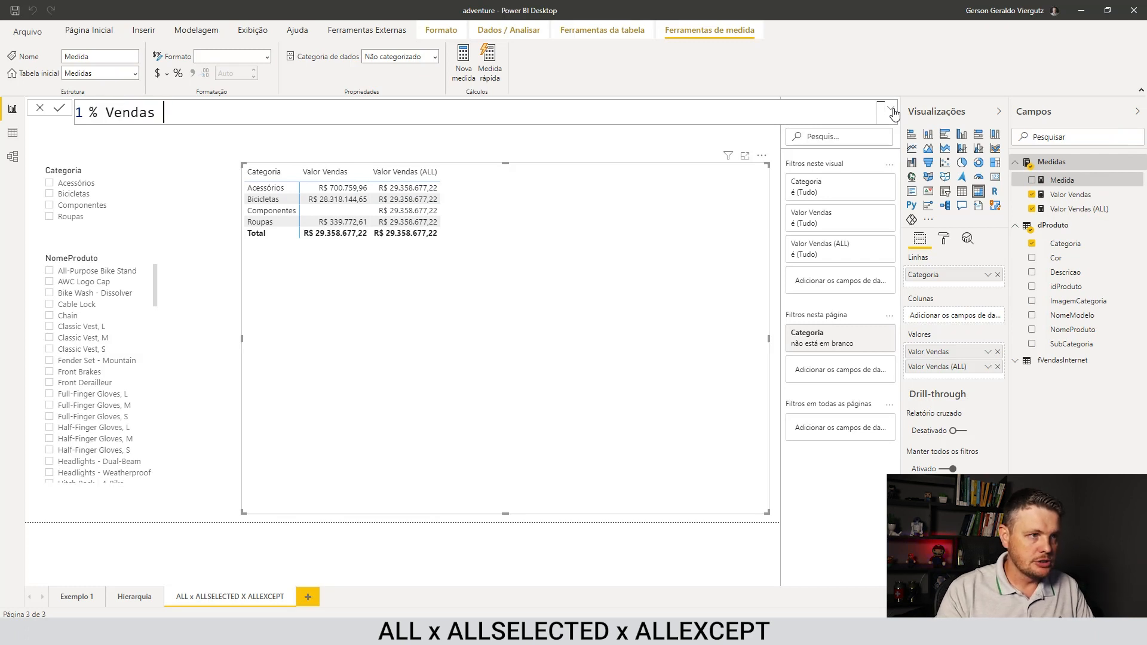
text(Produ)
key(BackSpace)
key(BackSpace)
key(BackSpace)
key(BackSpace)
key(BackSpace)
text(Categoria )
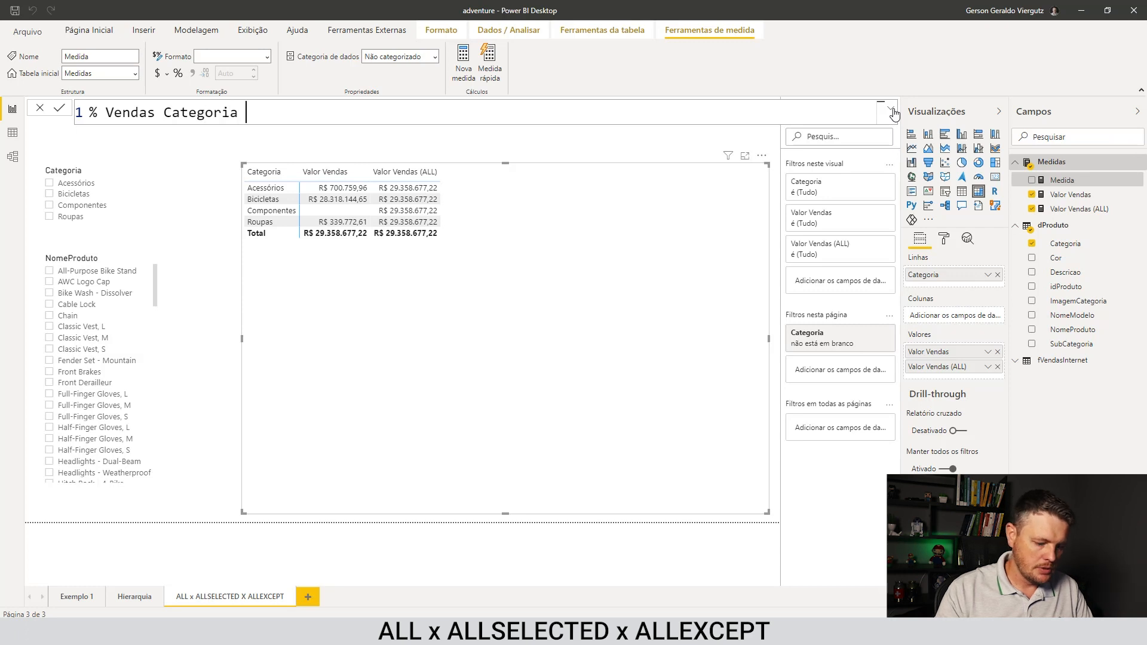
- Define % Vendas Categoria as DIVIDE([Valor Vendas],[Valor Vendas (ALL)]) and commit it
text(=)
key(shift+Return)
text(DI)
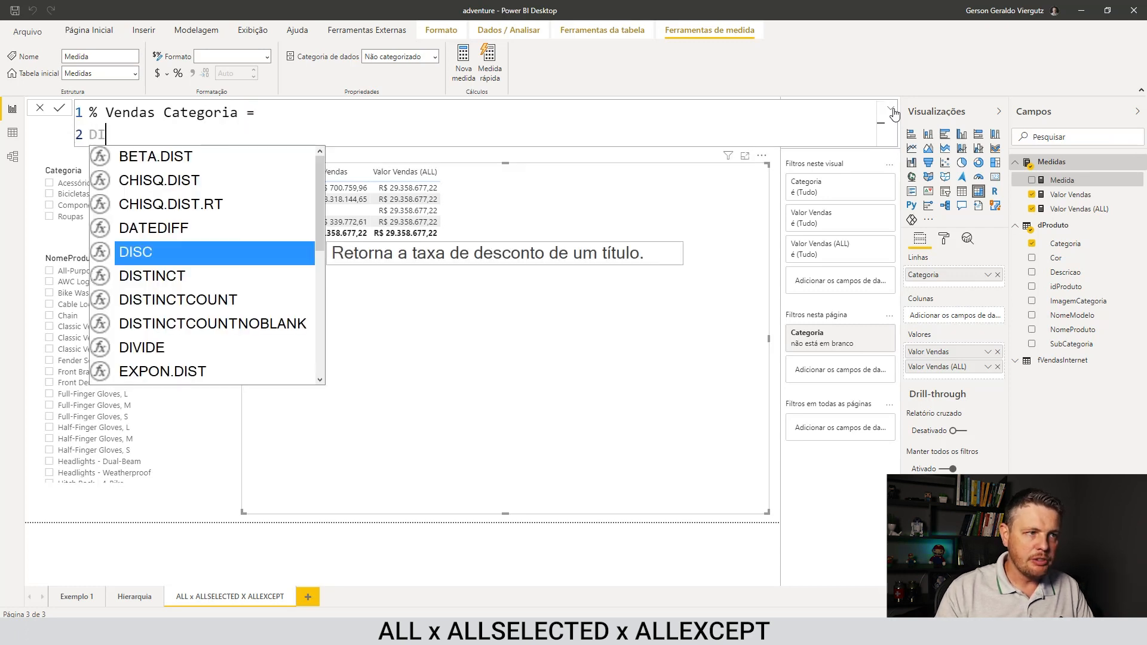
text(VIDE([Valo)
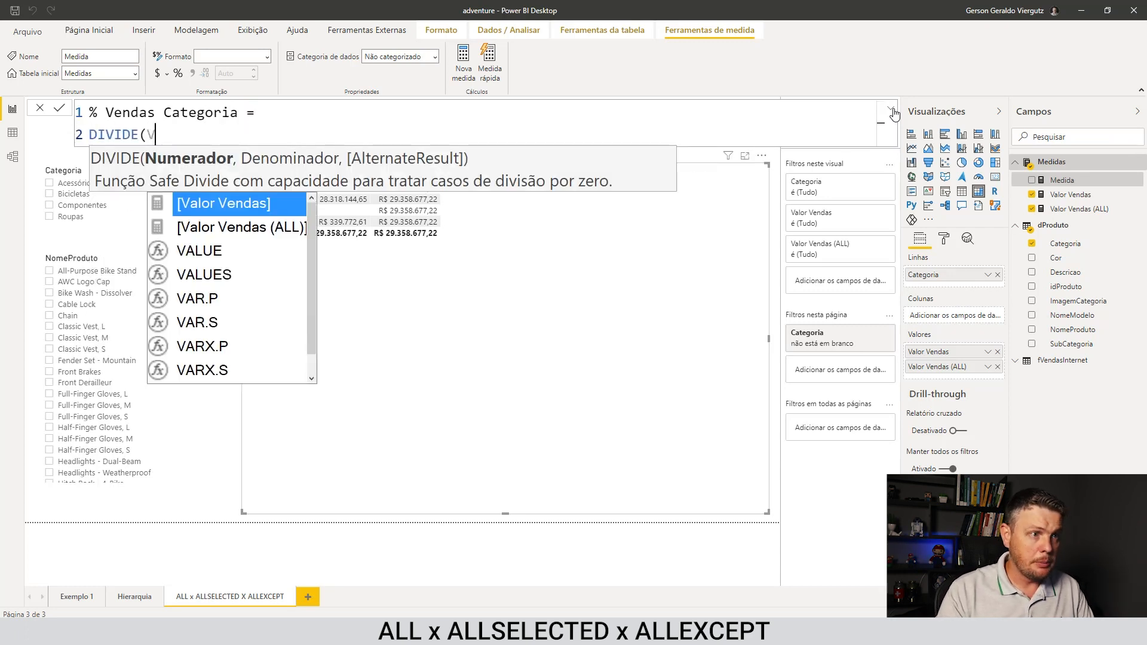
key(Tab)
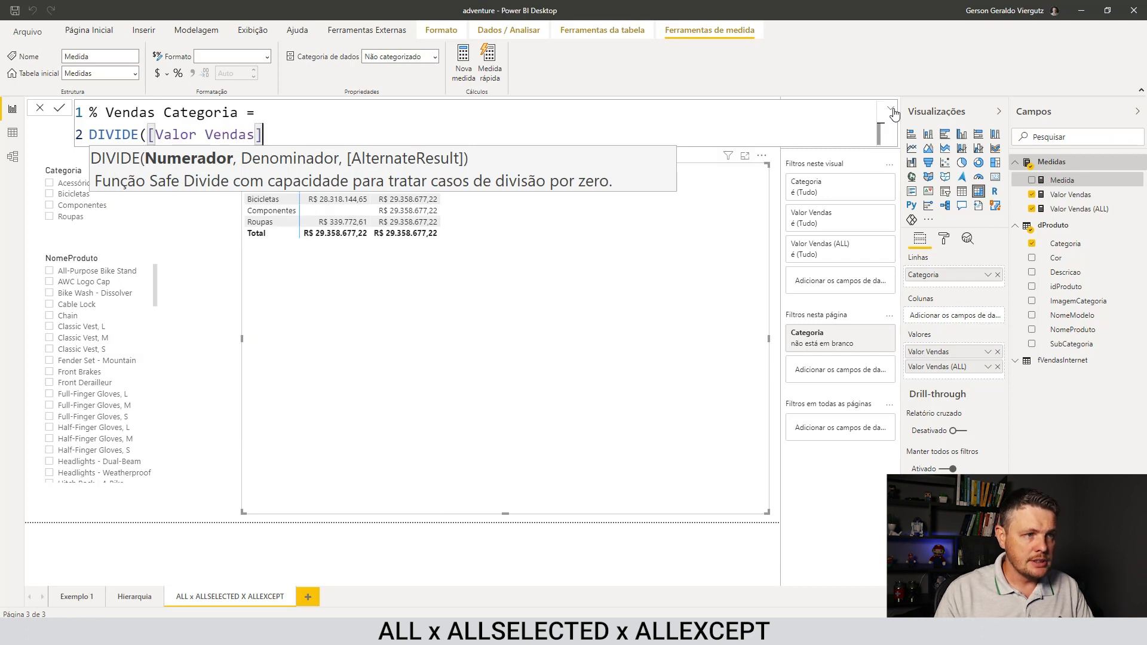
text(,)
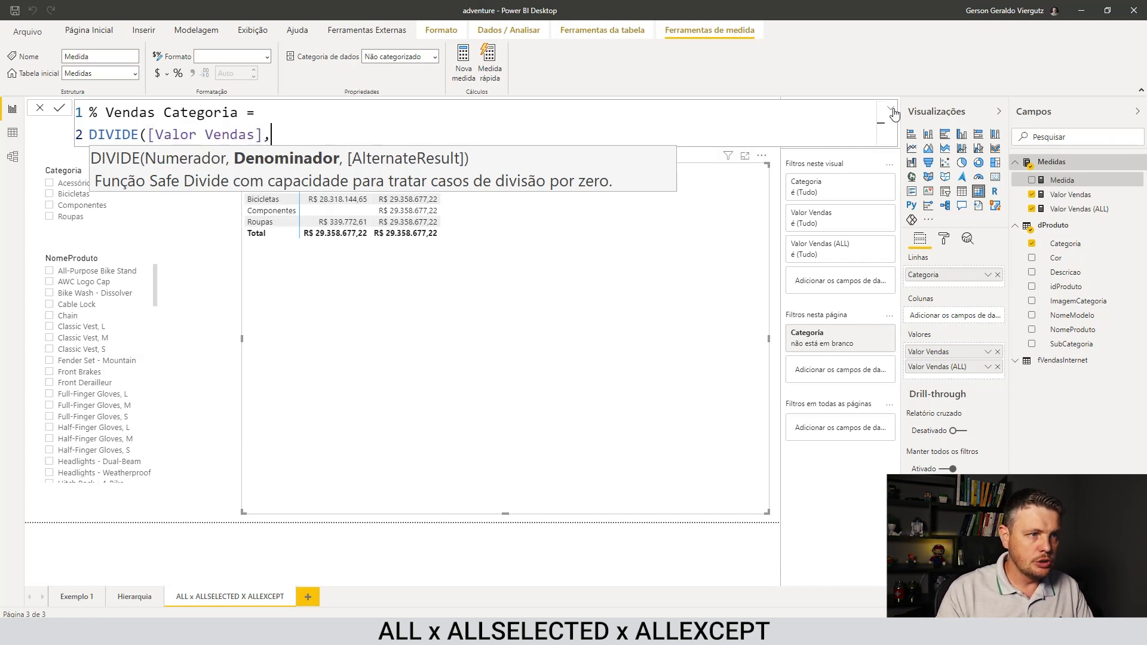
text(VAL)
key(BackSpace)
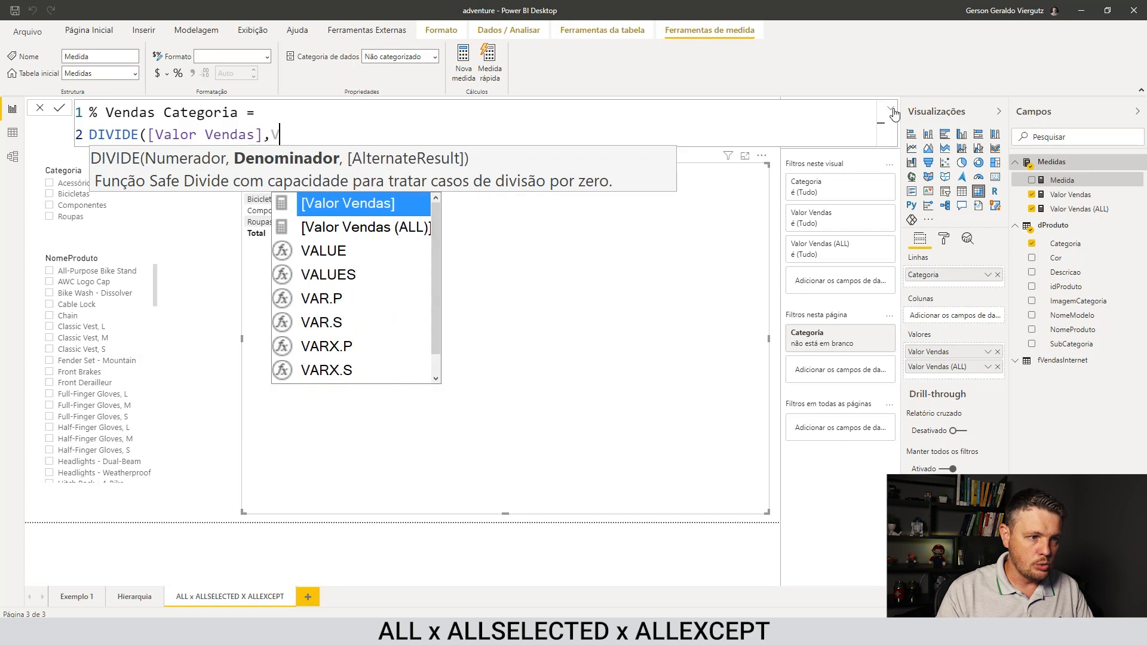
text(LO)
key(Down)
key(Tab)
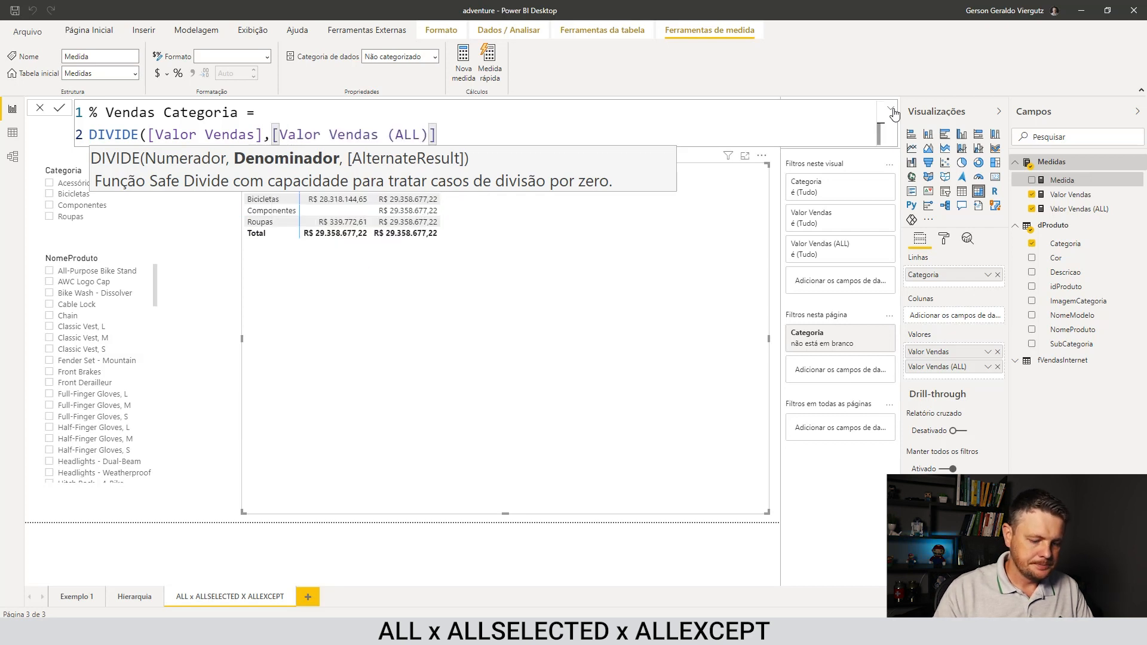
text())
key(Return)
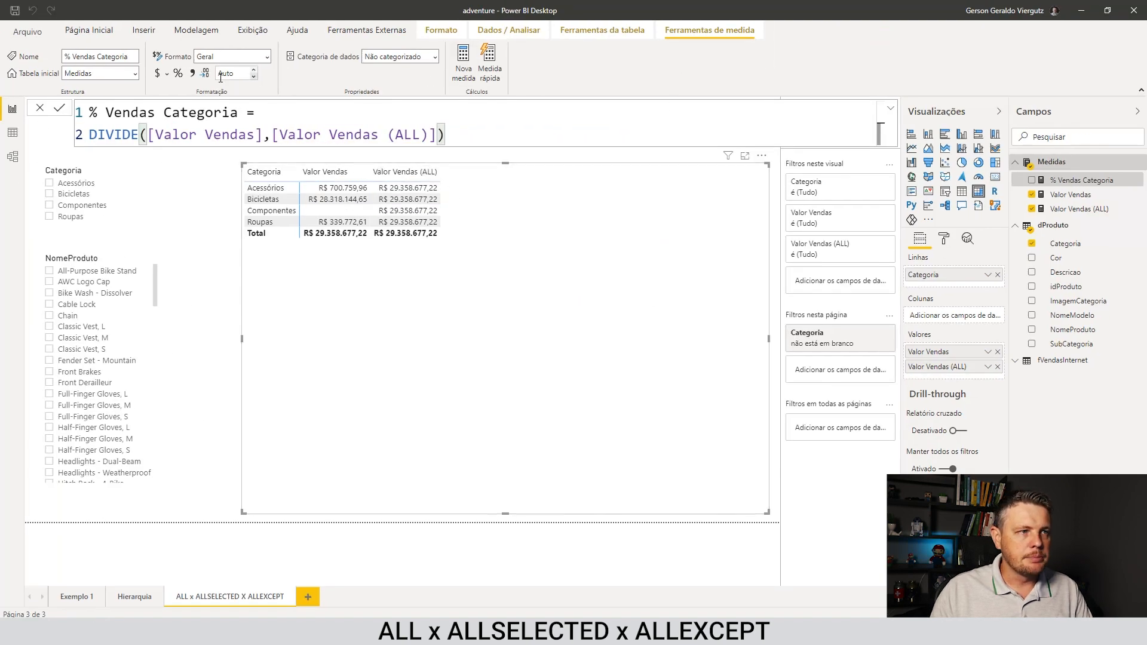
- Format % Vendas Categoria as a percentage and add it to the category matrix
click(180, 76)
drag(1065, 181, 502, 214)
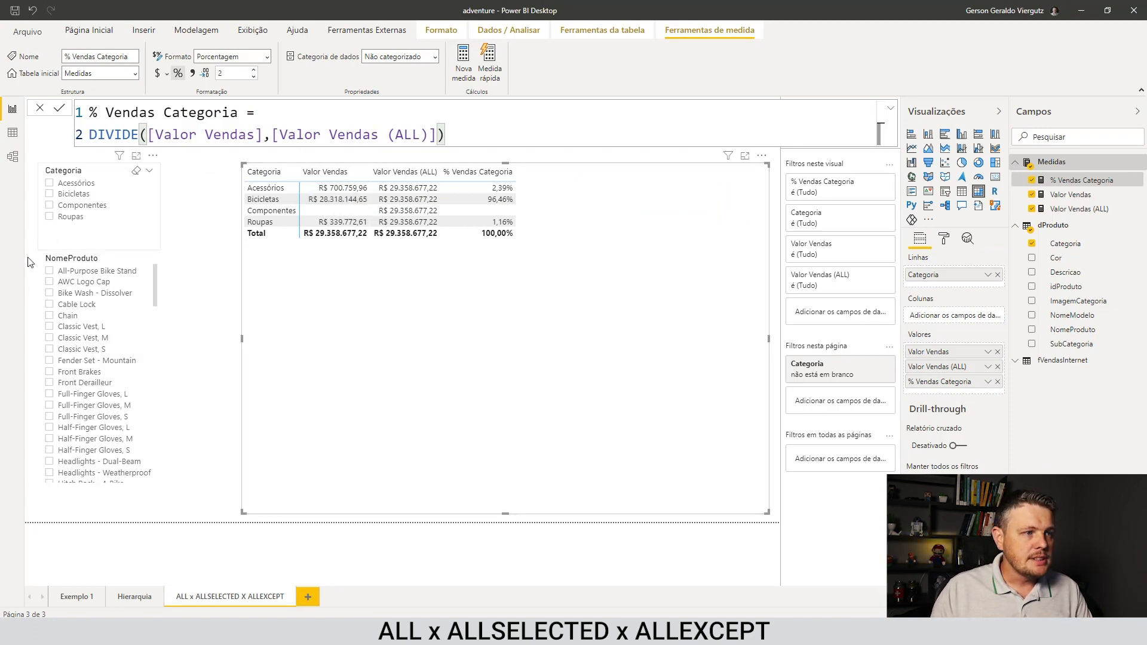
- Filter the report by the product All-Purpose Bike Stand and open the Valor Vendas (ALL) formula at its ALL filter
click(48, 271)
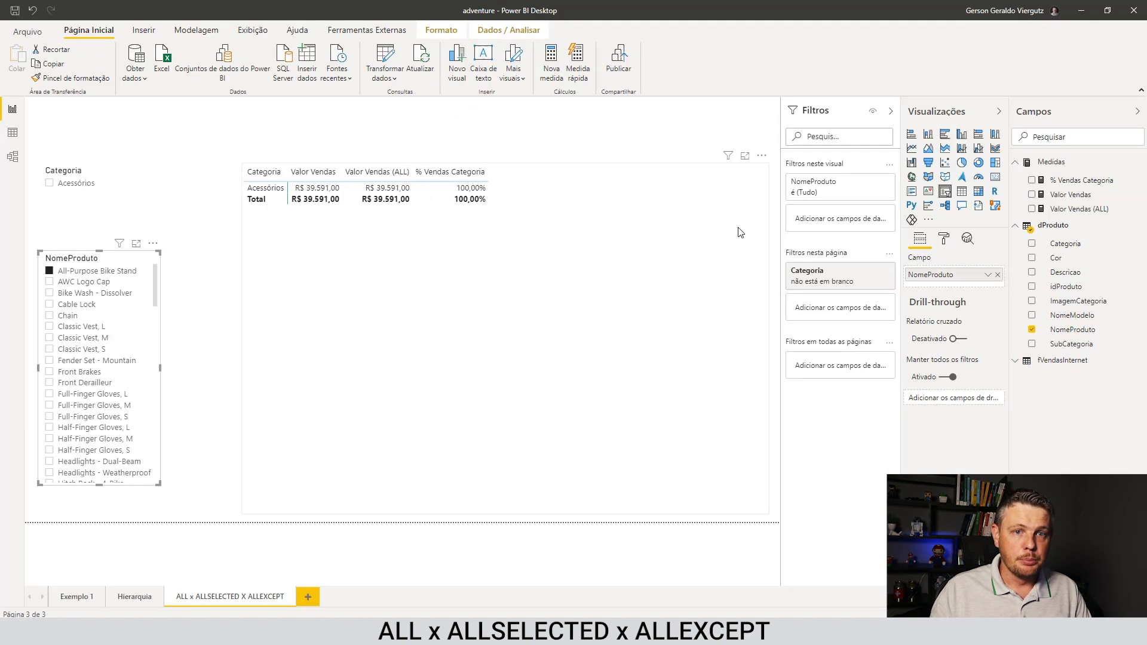
click(1078, 210)
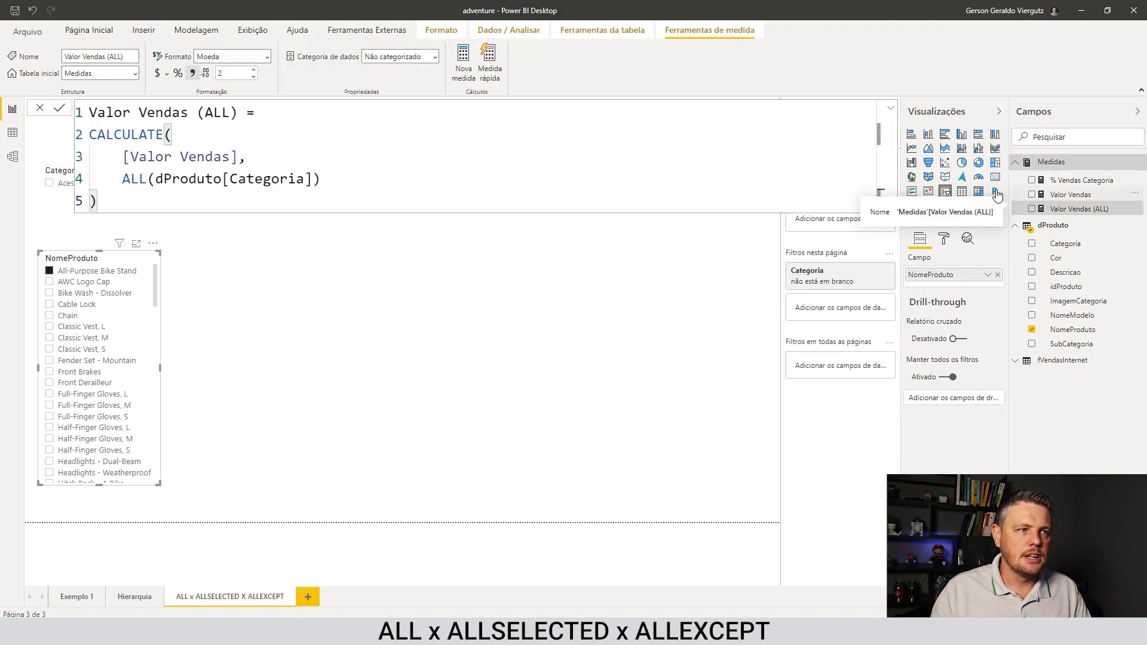
drag(123, 181, 330, 182)
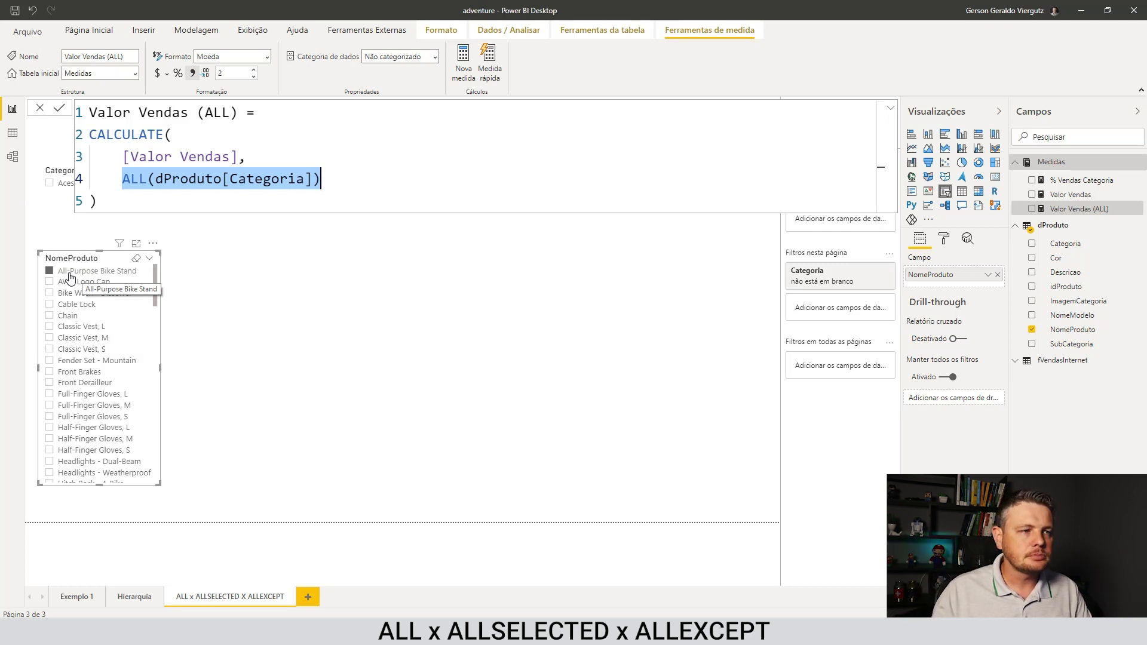
- Remove [Categoria] from the ALL argument so it covers the whole dProduto table, commit the measure and collapse the formula
click(199, 181)
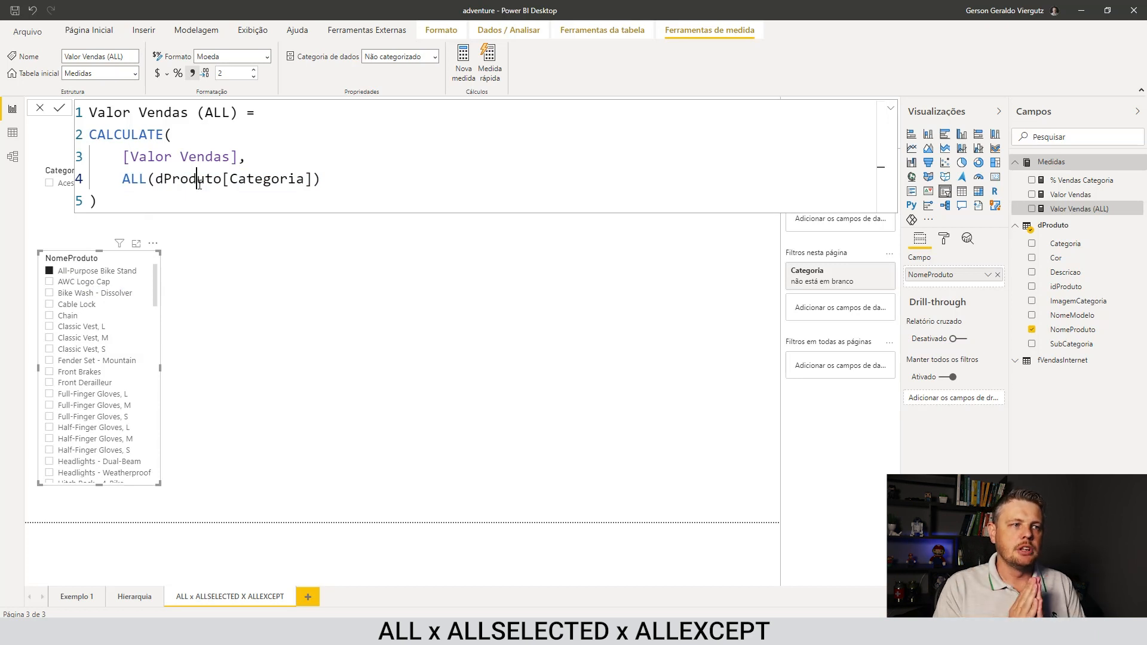
key(Right)
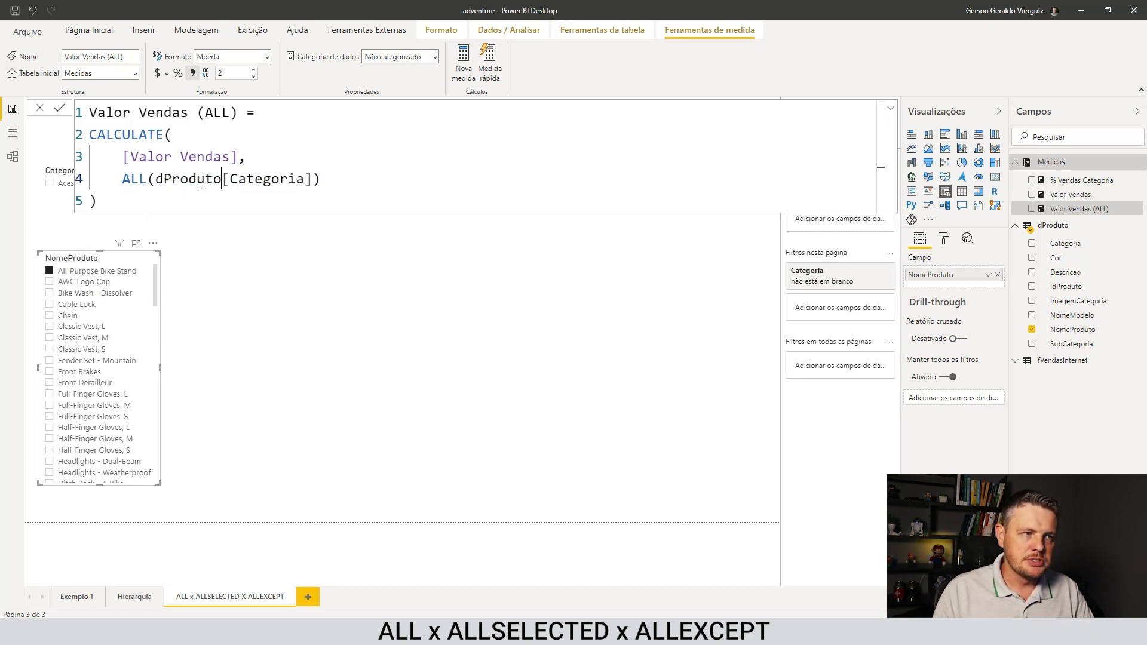
key(shift+Right)
key(shift+Right)
key(shift+Right)
key(shift+Right)
key(shift+Right)
key(shift+Right)
key(shift+Right)
key(shift+Right)
key(shift+Right)
key(shift+Right)
key(shift+Right)
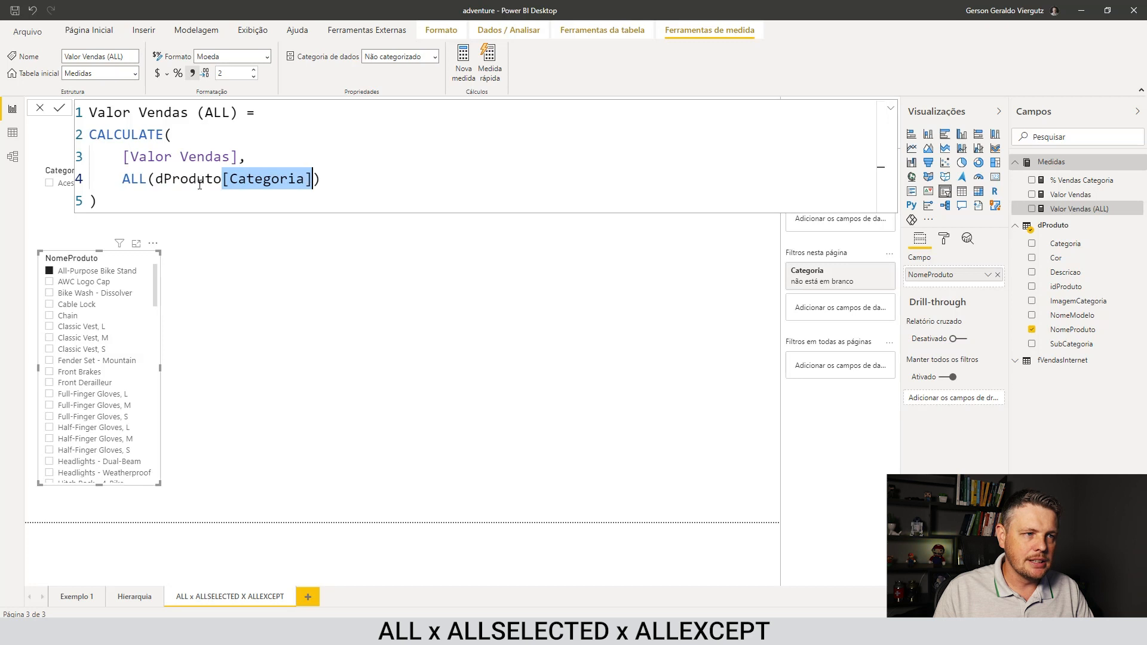
key(Delete)
key(Right)
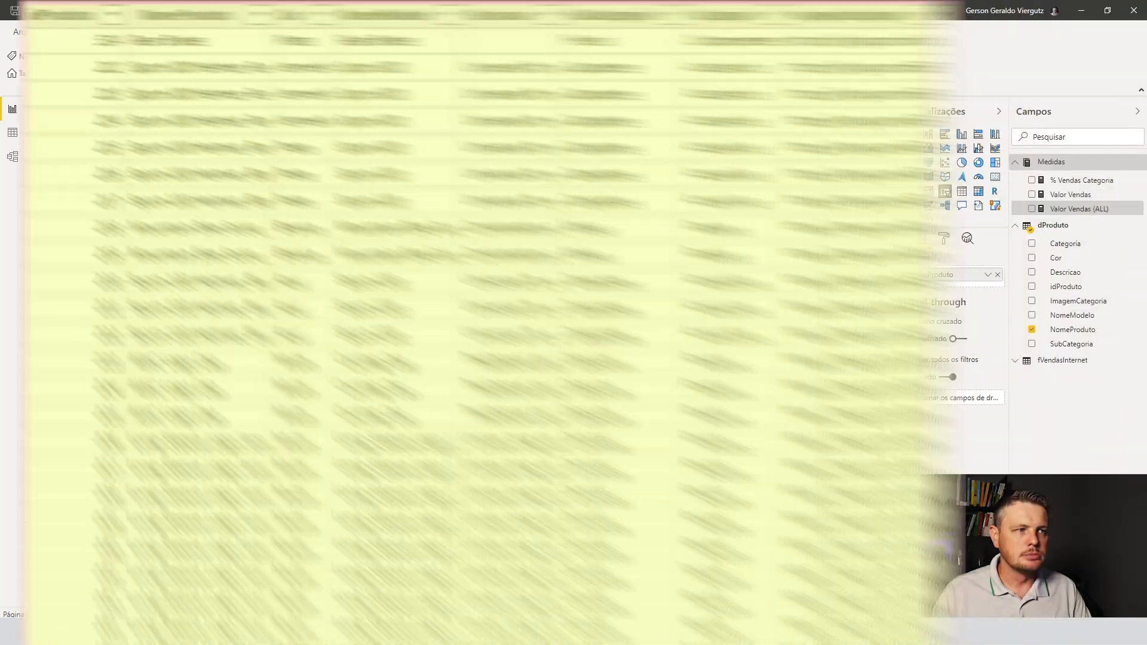
key(Down)
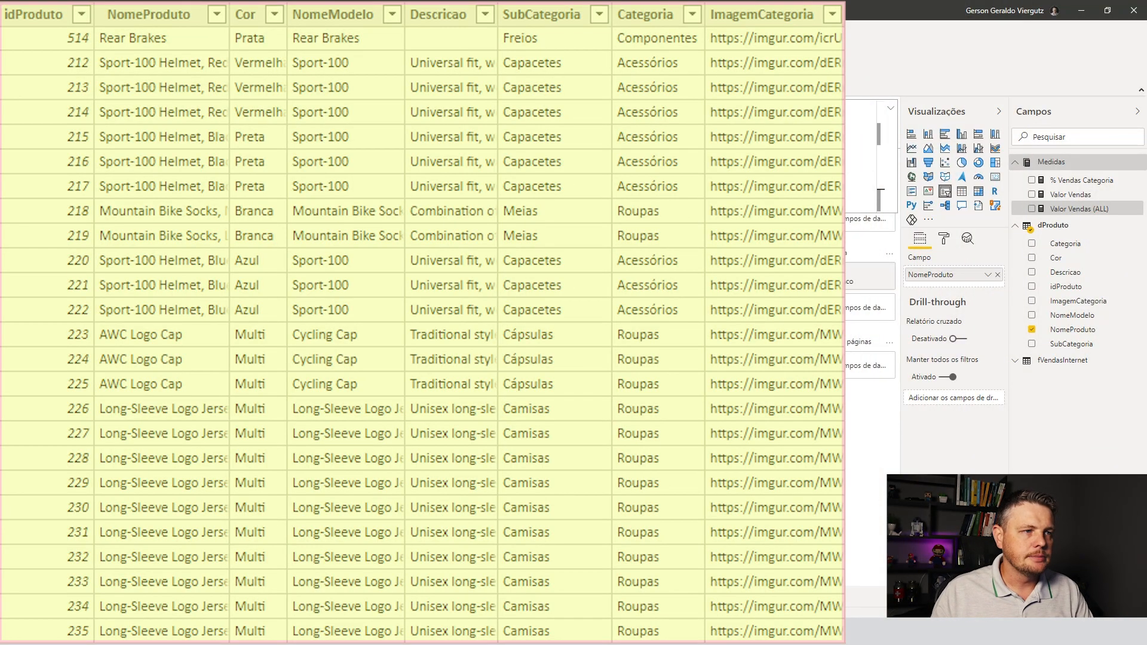
click(894, 108)
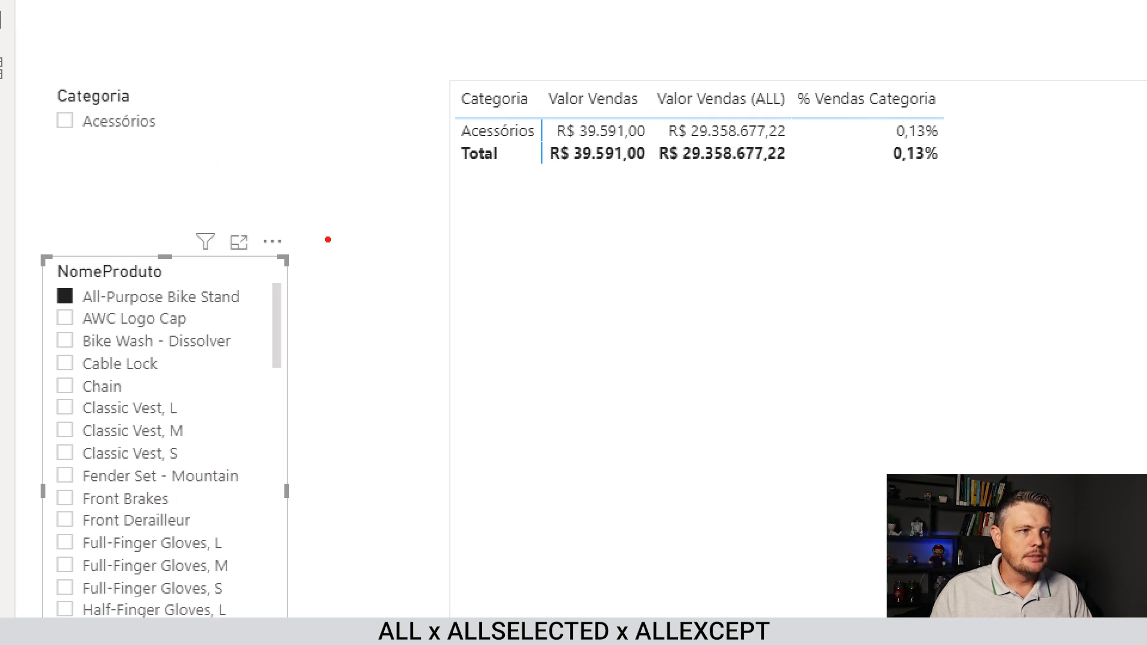
- Compare Valor Vendas, Valor Vendas (ALL) and % Vendas Categoria with and without the All-Purpose Bike Stand filter, leaving the product slicer cleared
drag(538, 113, 657, 165)
key(Escape)
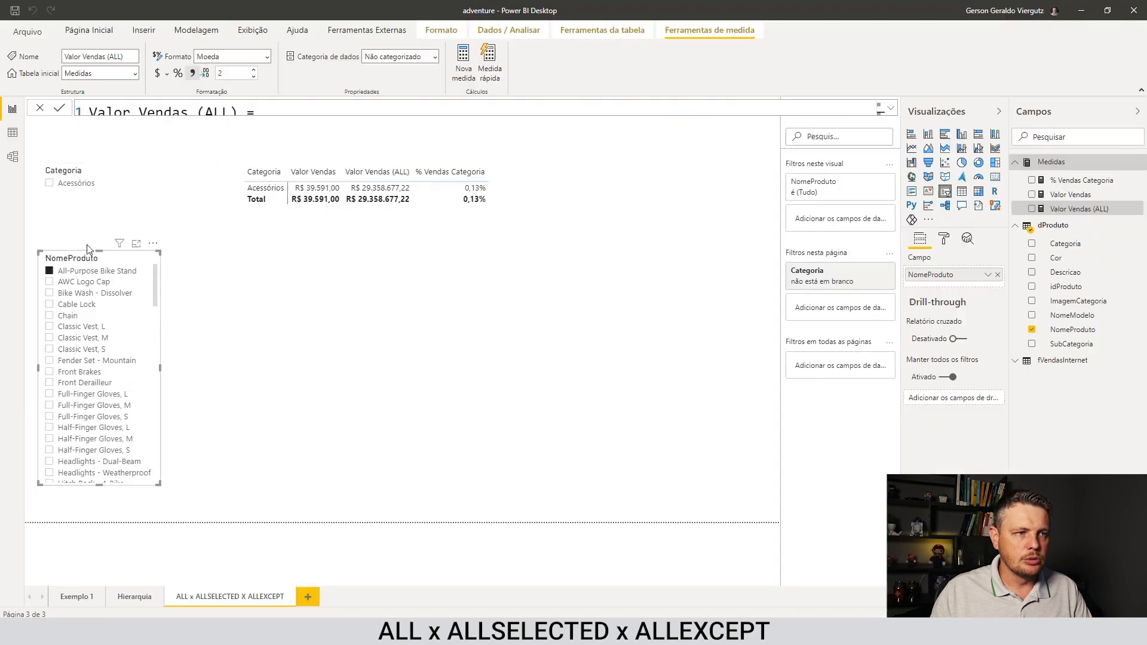
click(49, 271)
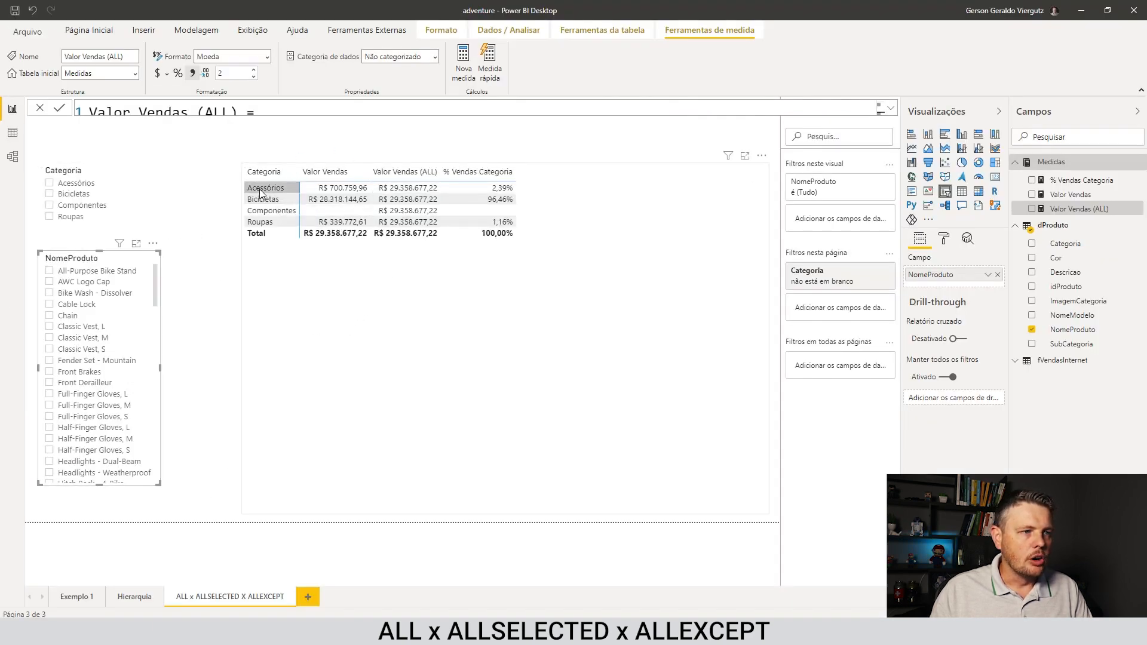
key(ctrl+1)
click(314, 187)
drag(280, 175, 422, 202)
key(Escape)
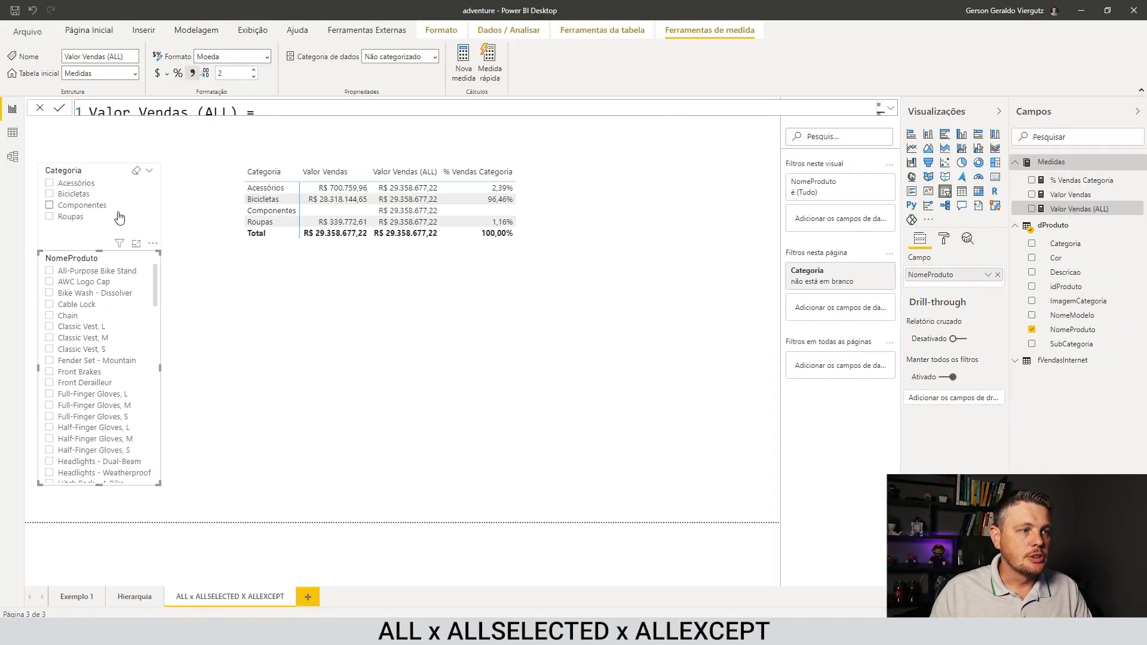
click(49, 271)
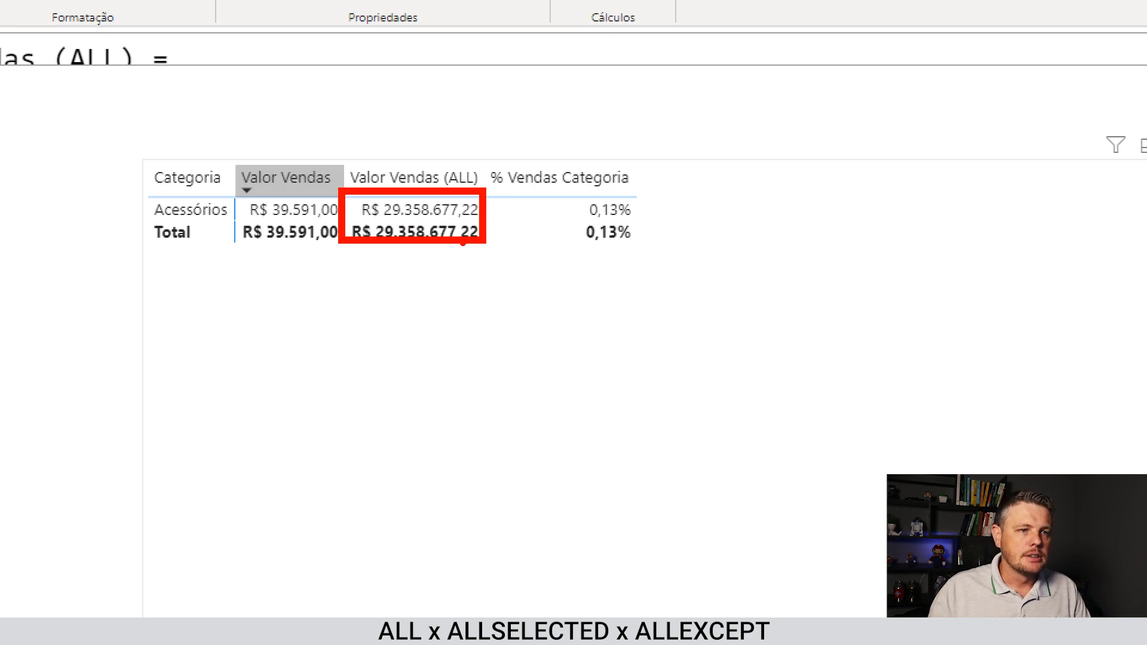
drag(565, 187, 642, 249)
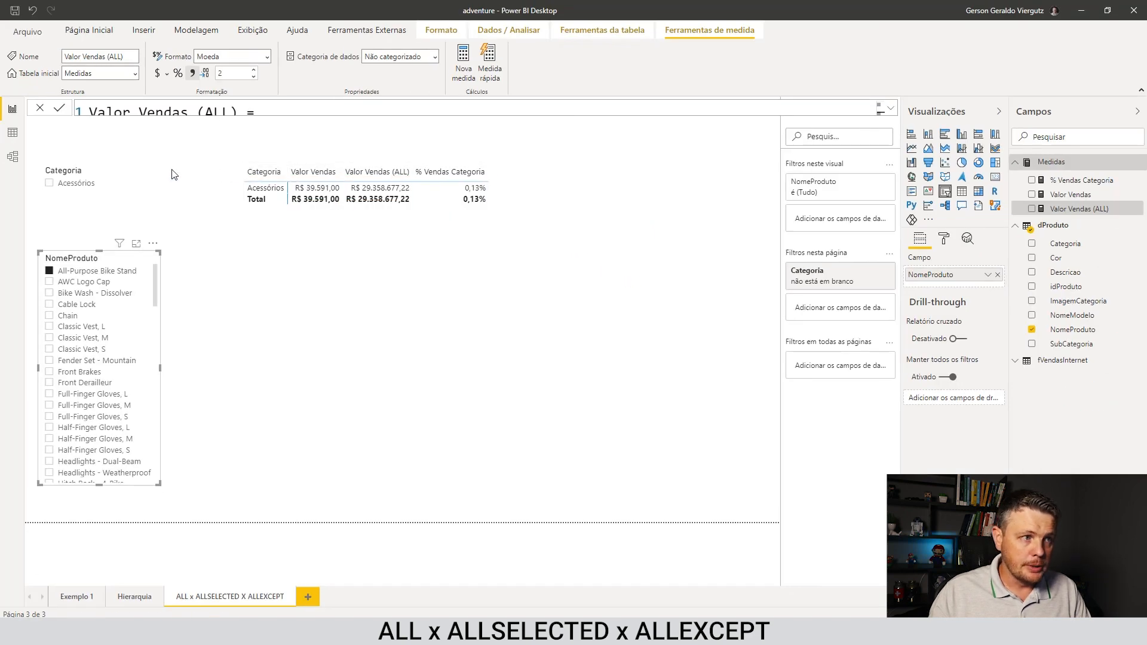
click(49, 270)
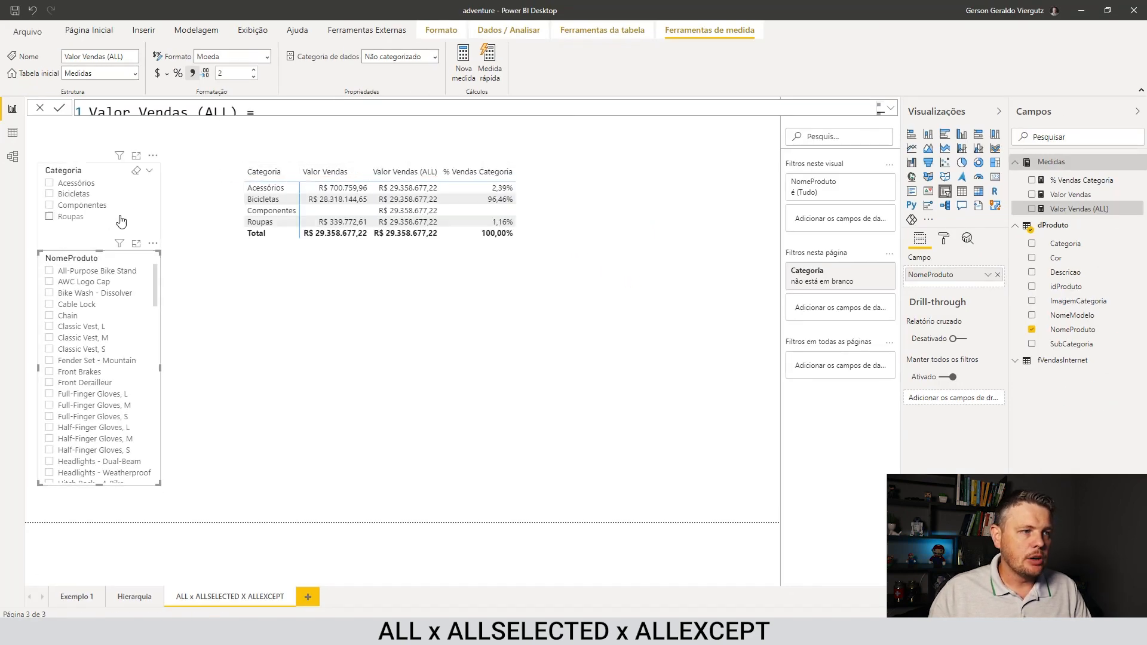
- Check the matrix under the Bicicletas category filter and under the All-Purpose Bike Stand product filter, clearing each one
click(50, 196)
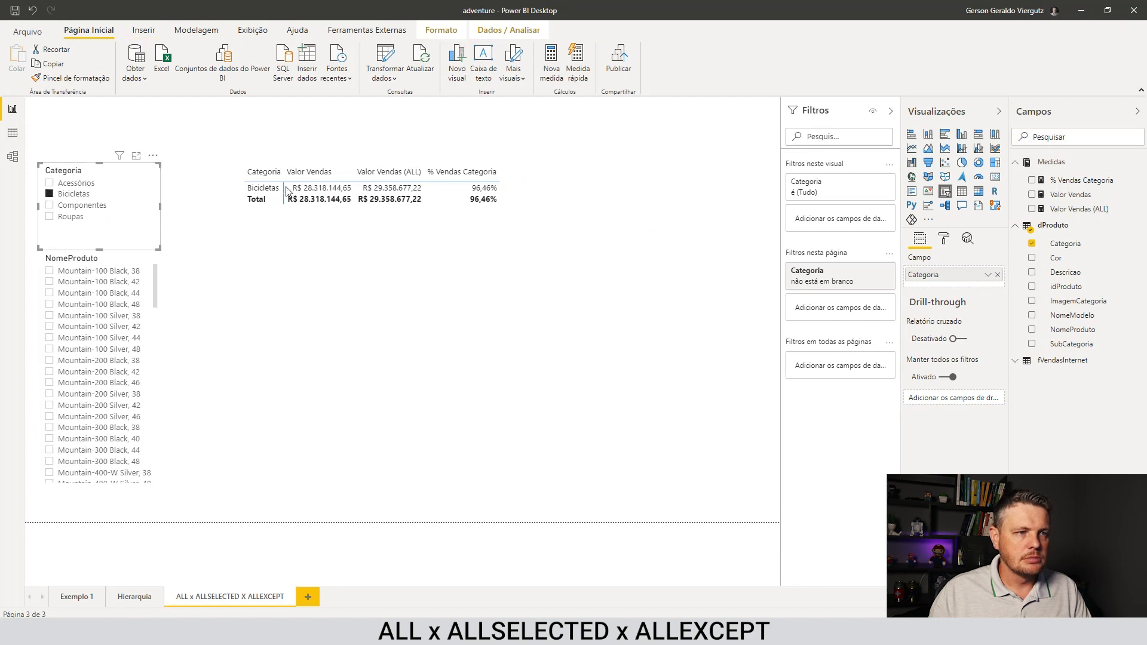
click(308, 172)
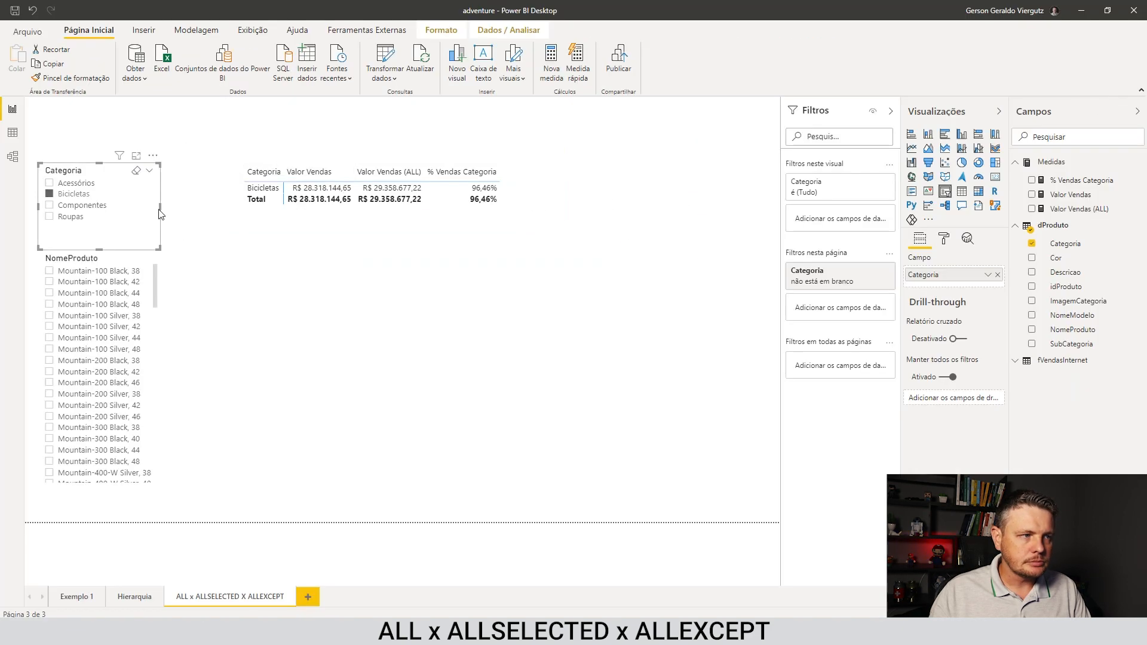
click(52, 195)
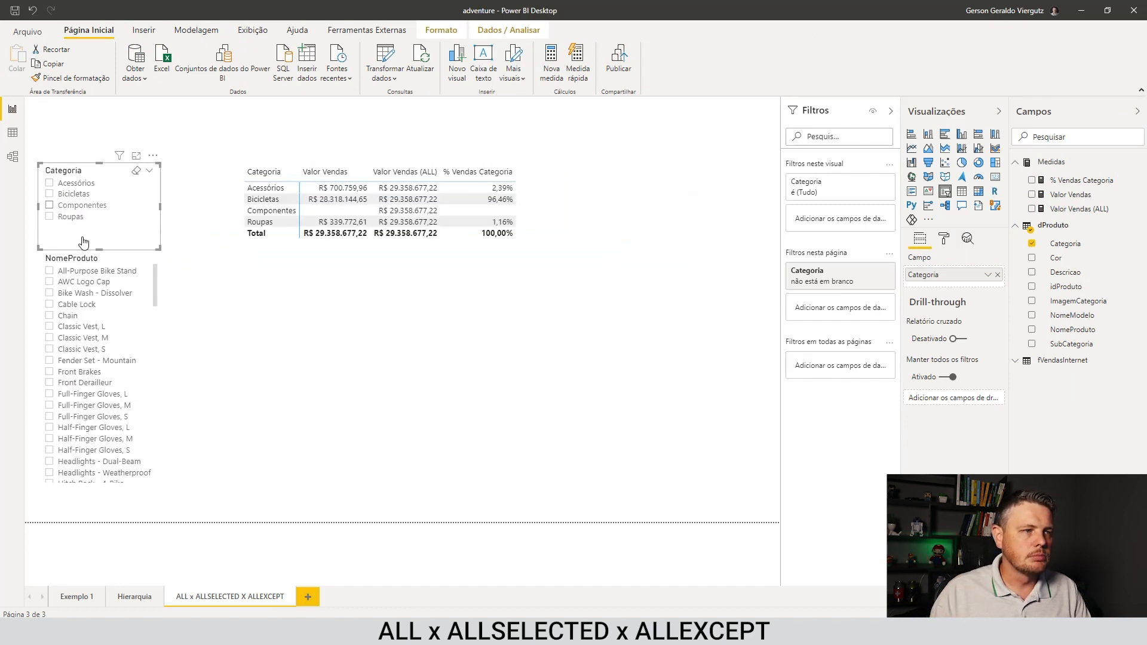
click(50, 272)
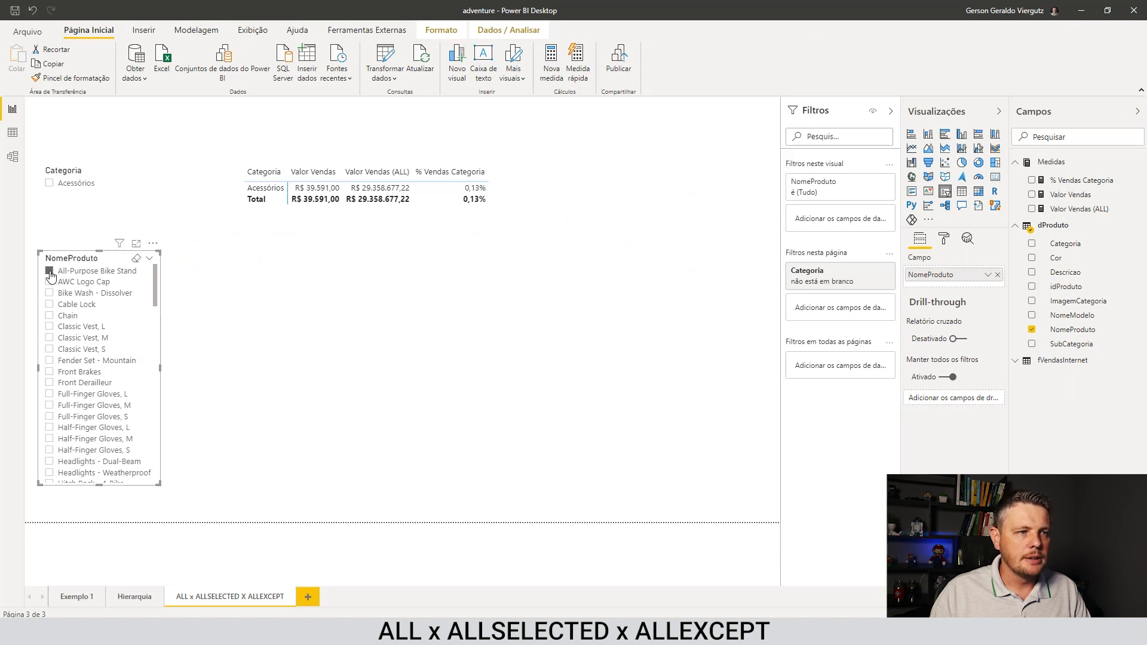
click(50, 272)
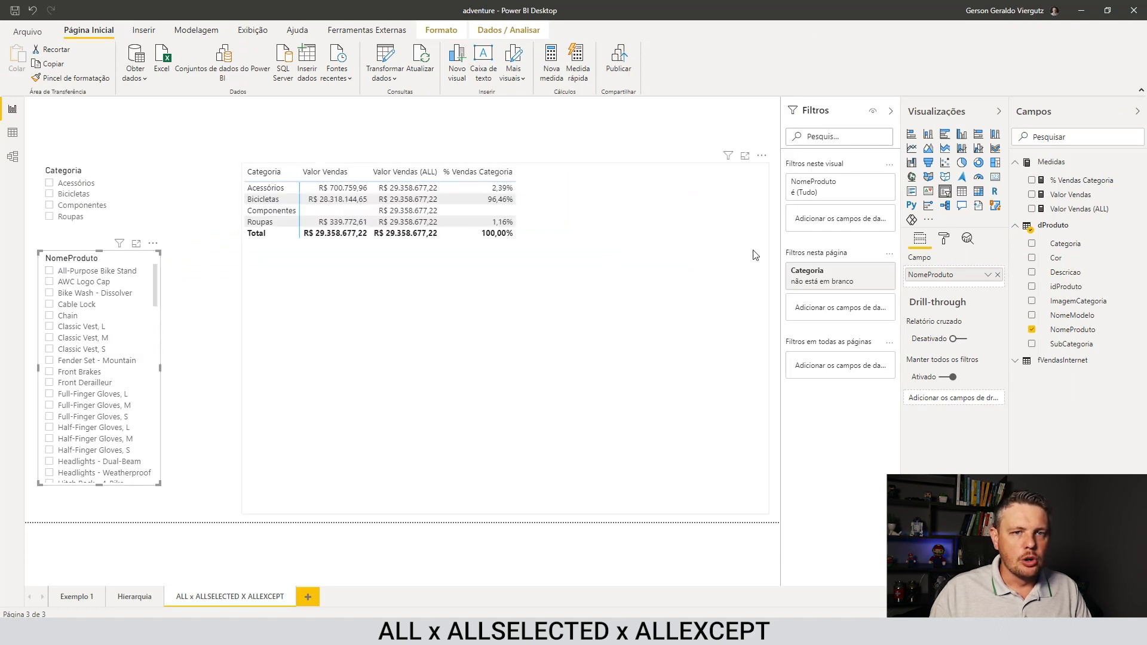
- Change the filter in Valor Vendas (ALL) to ALL(dProduto[Categoria], dProduto[NomeProduto]) and commit the measure
click(1083, 209)
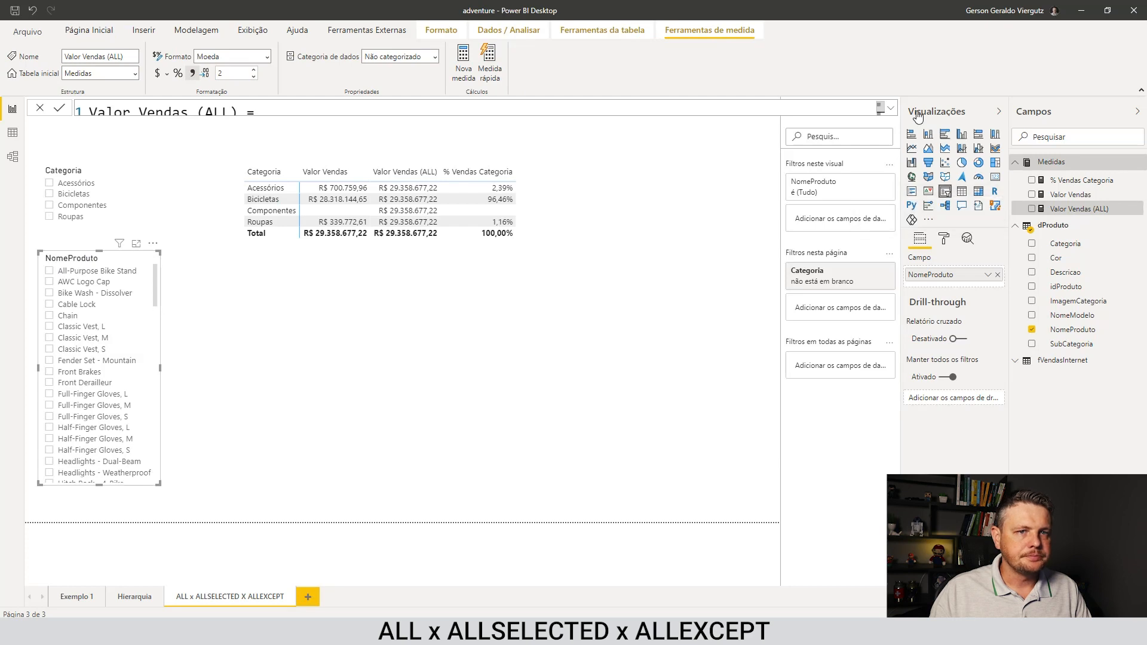
click(891, 108)
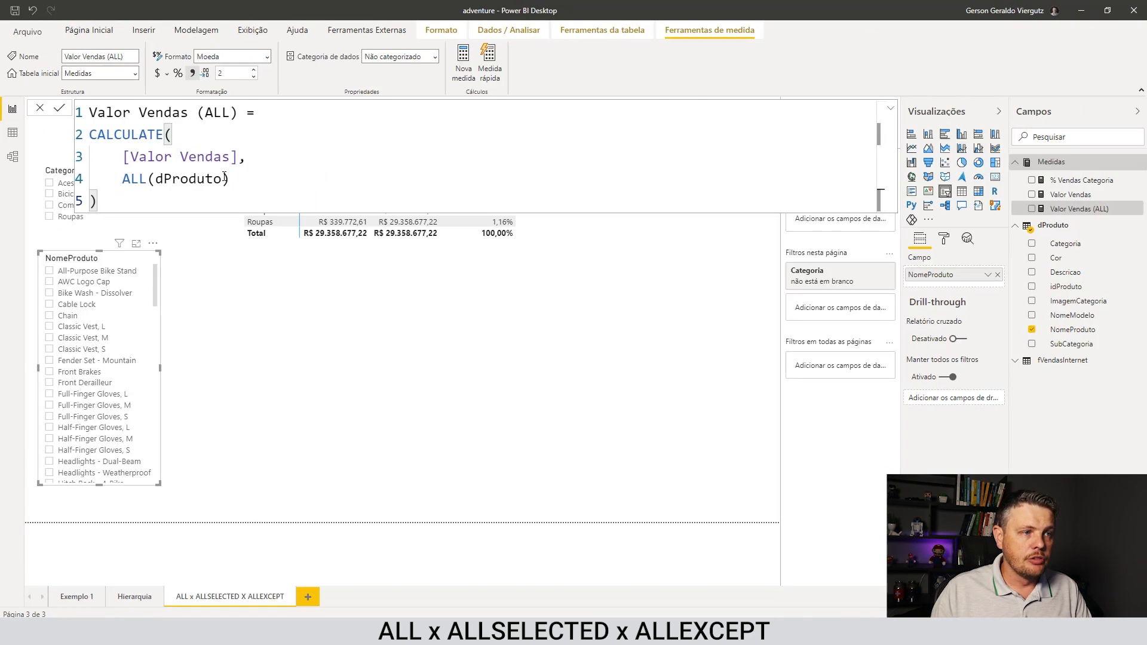
click(223, 178)
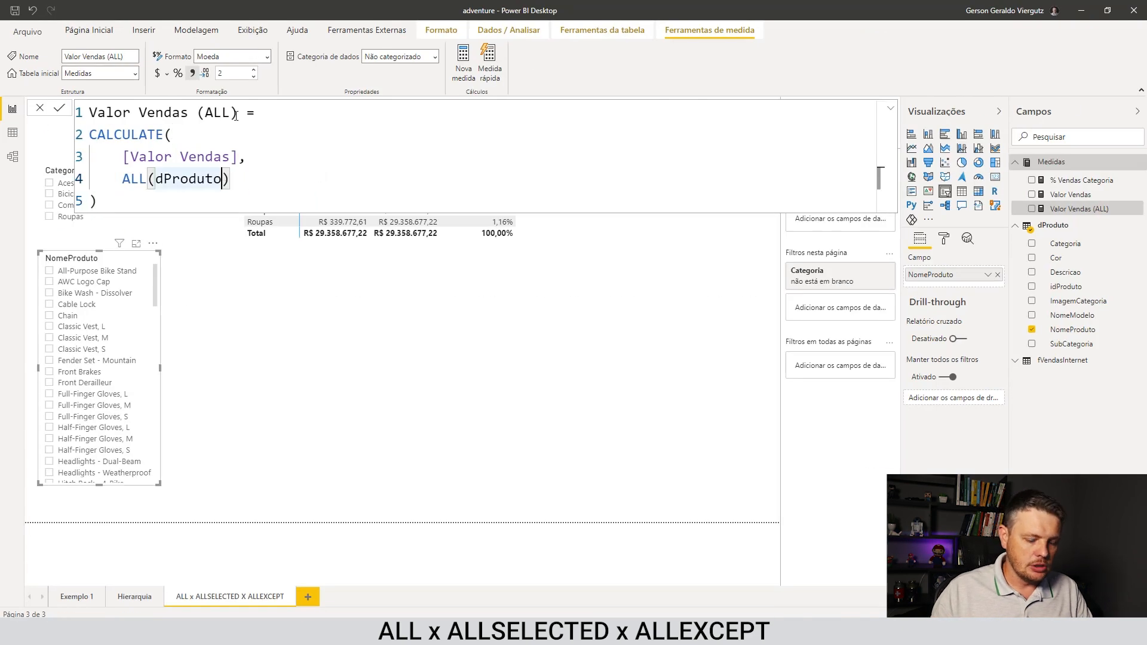
text([)
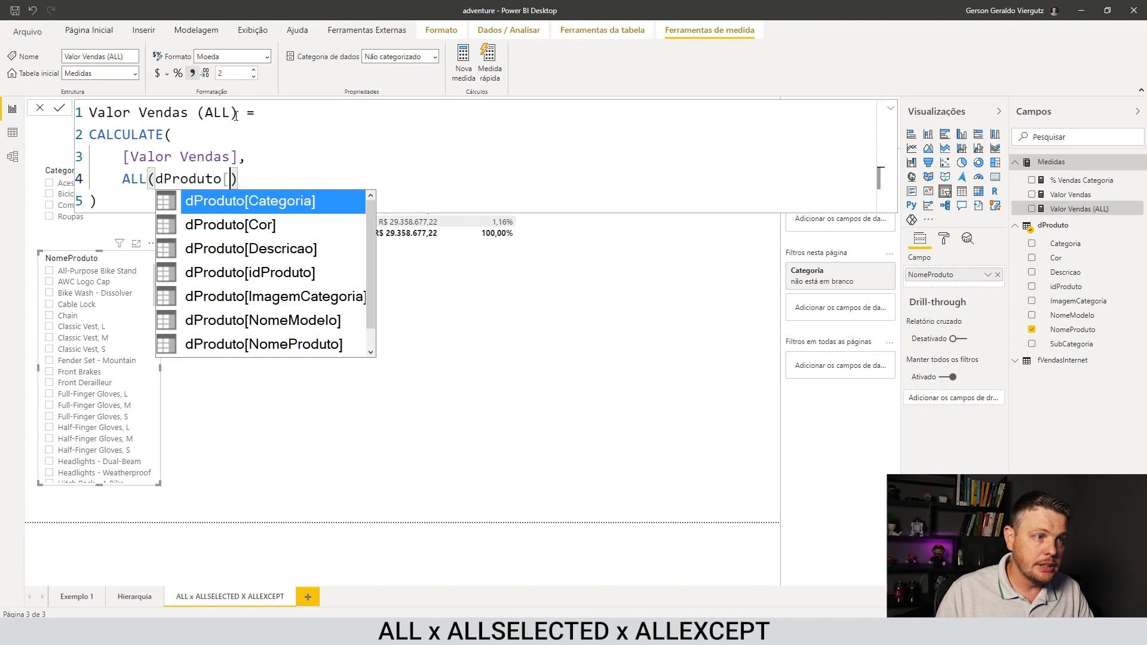
key(Tab)
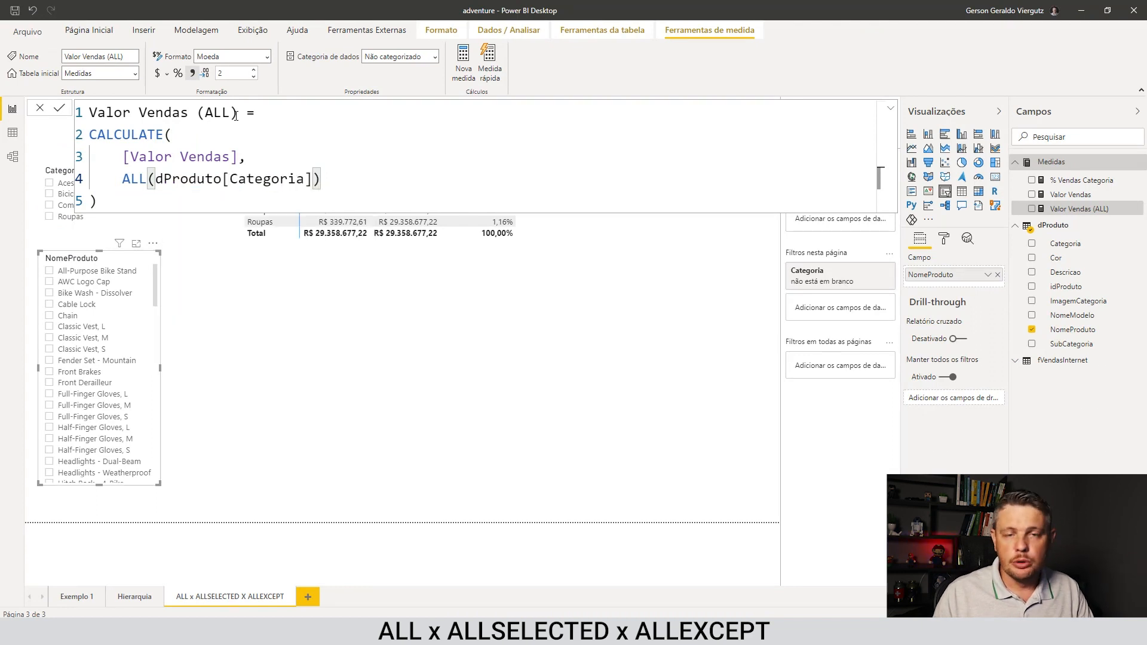
text(, )
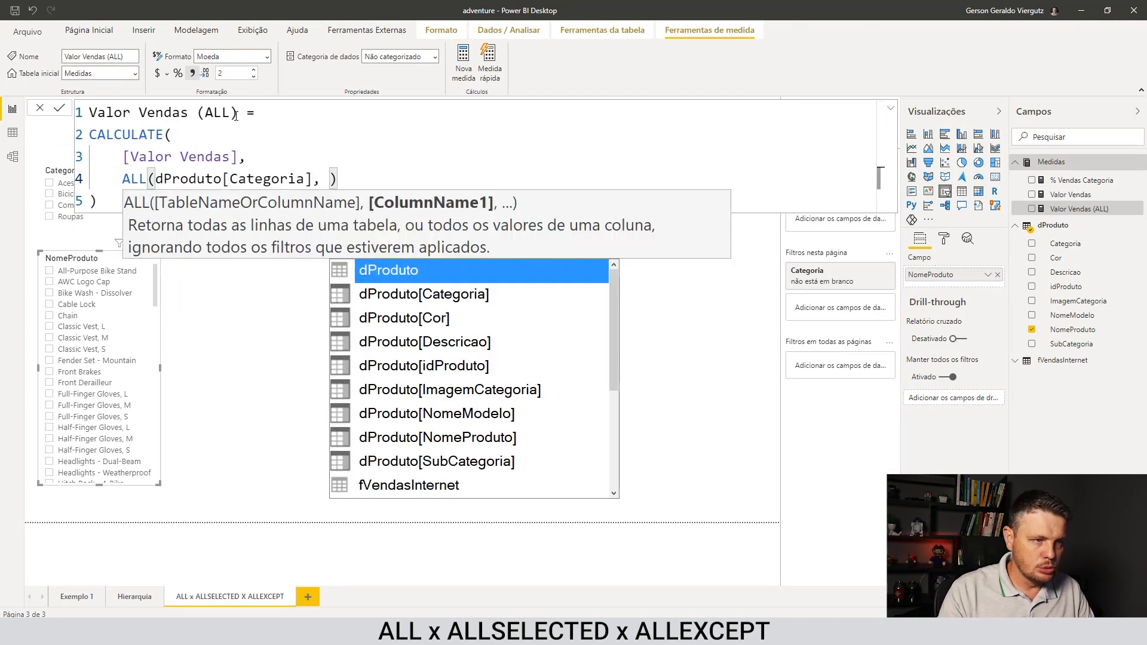
text(nom)
key(Down)
key(Tab)
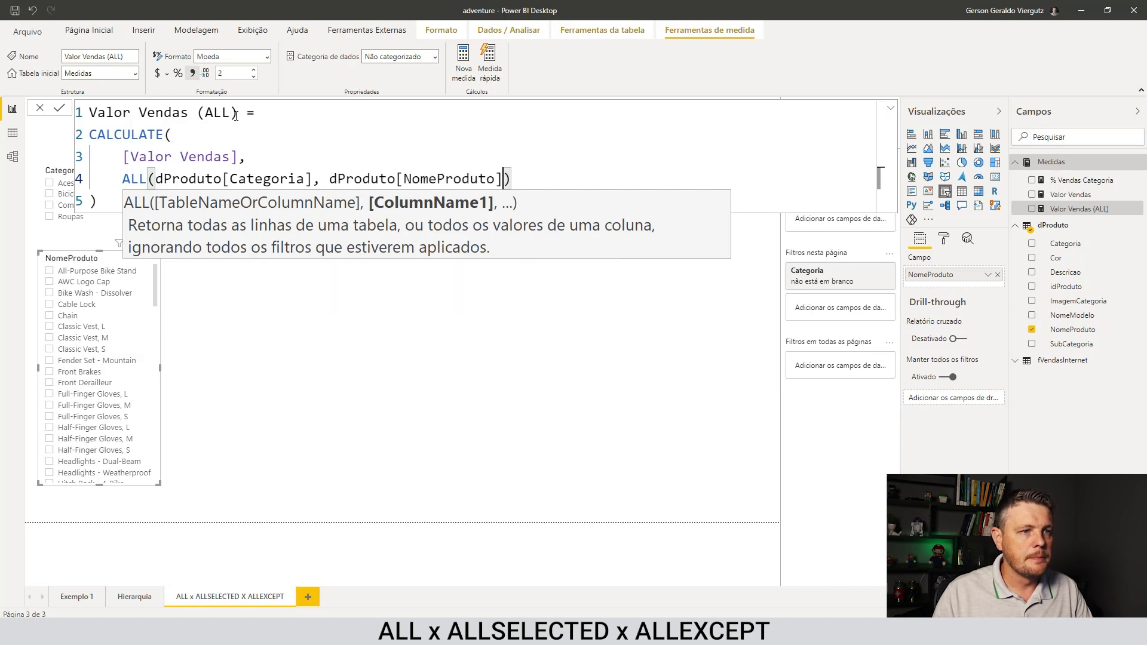
key(Return)
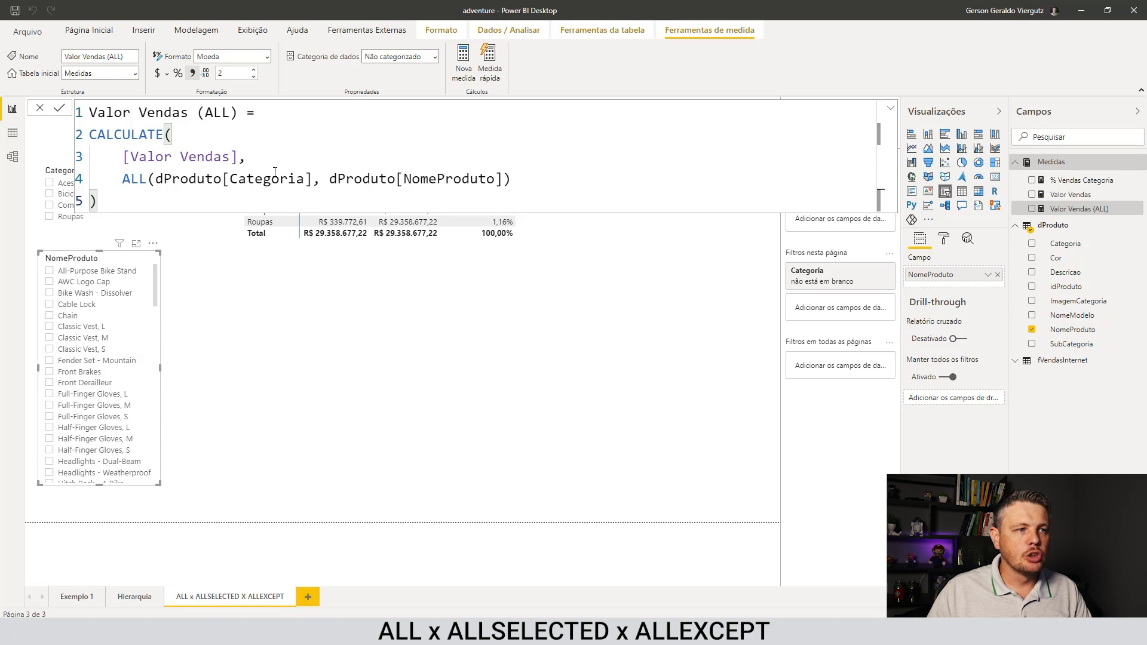
- Review the two-column ALL filter in the Valor Vendas (ALL) formula, collapse the formula and select the category matrix
drag(122, 179, 571, 173)
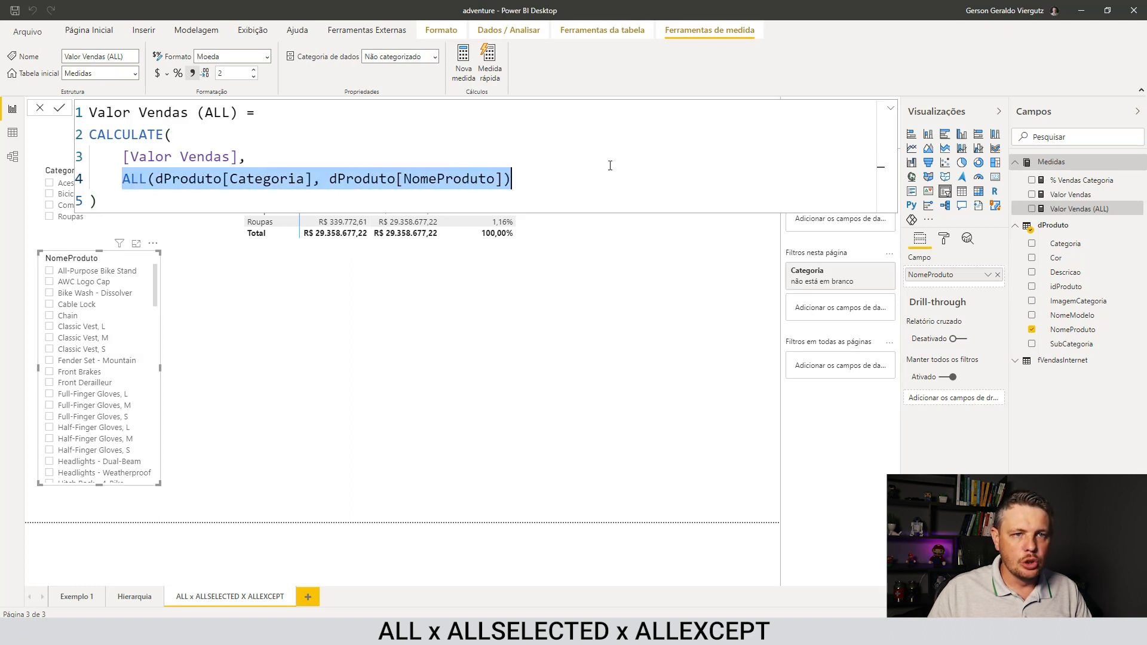
click(890, 109)
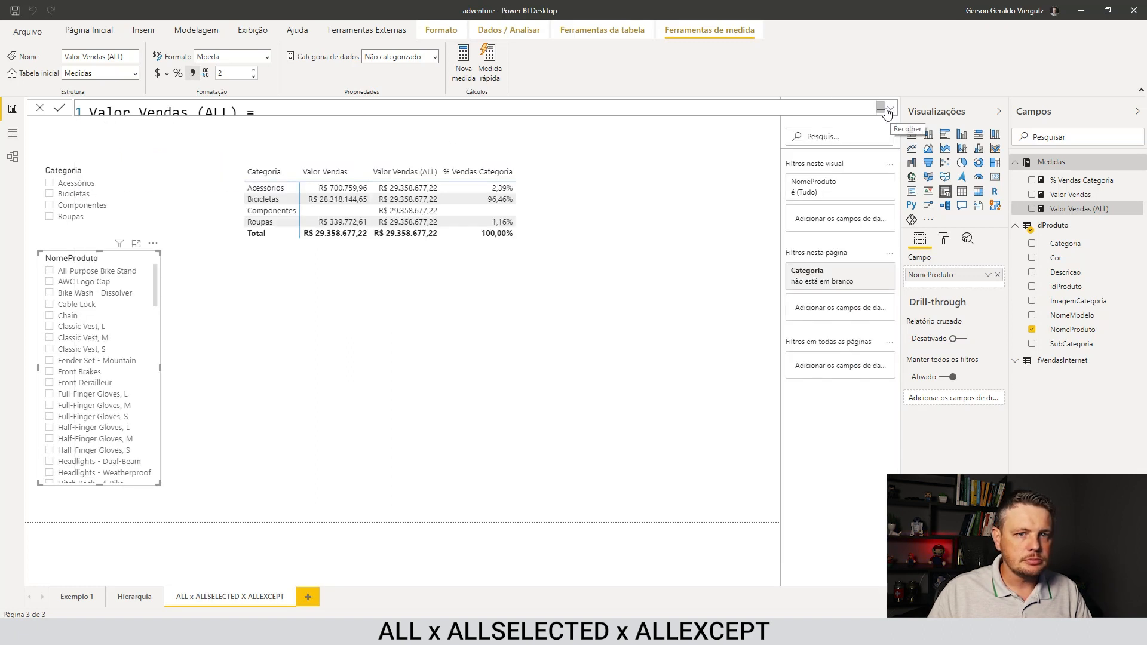
click(1071, 194)
click(1080, 208)
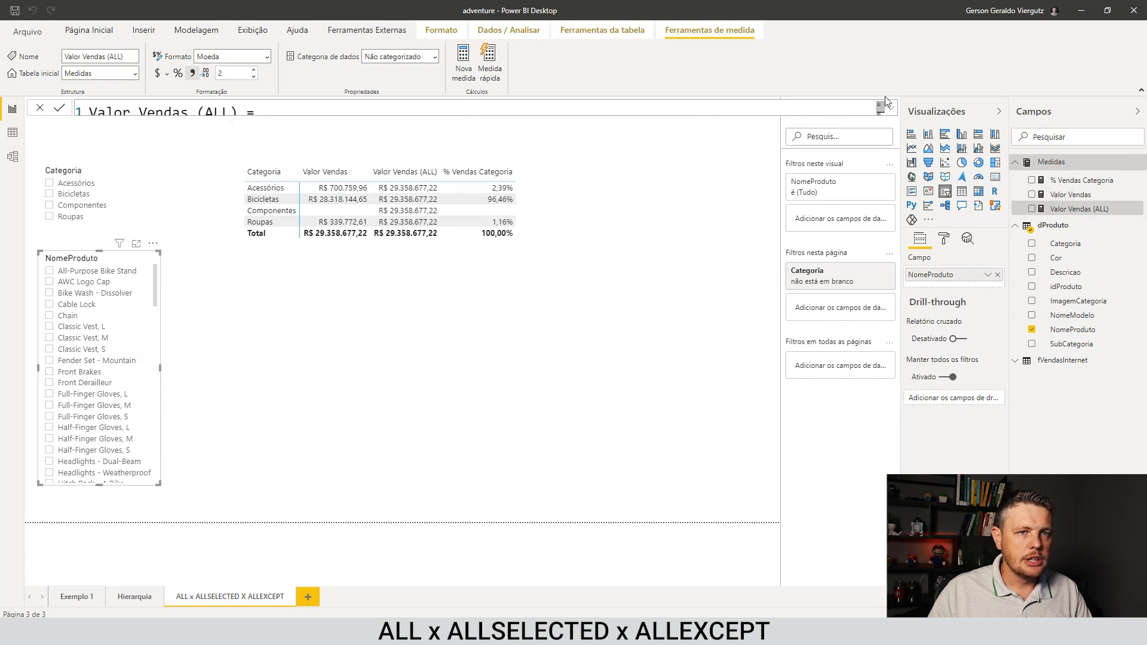
click(893, 110)
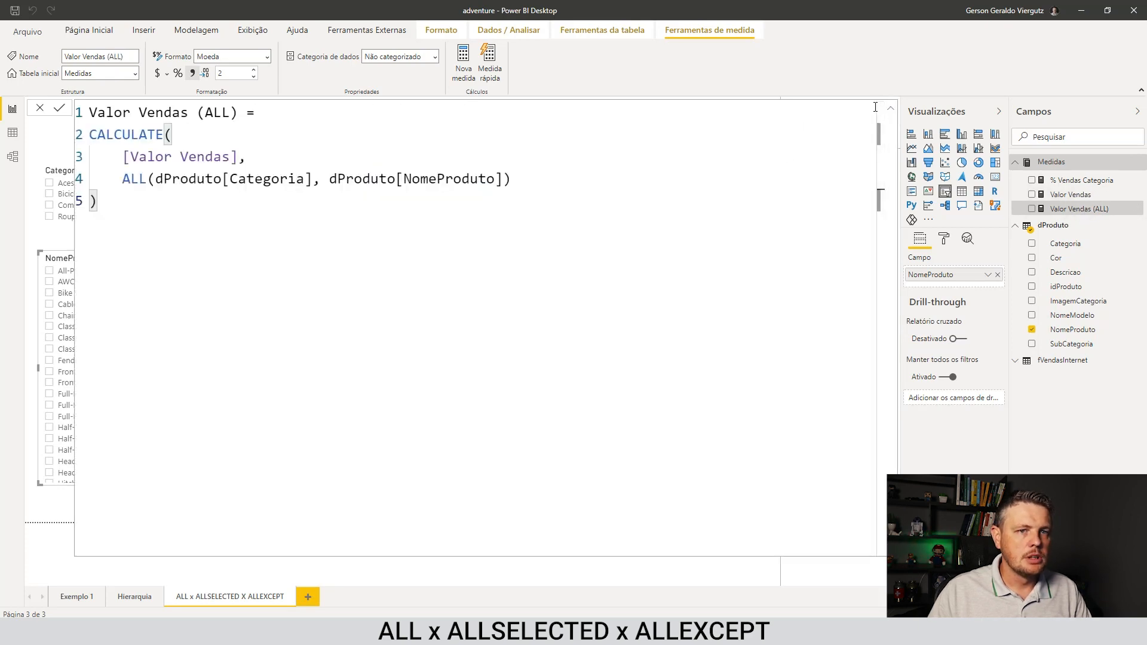
click(891, 110)
click(651, 298)
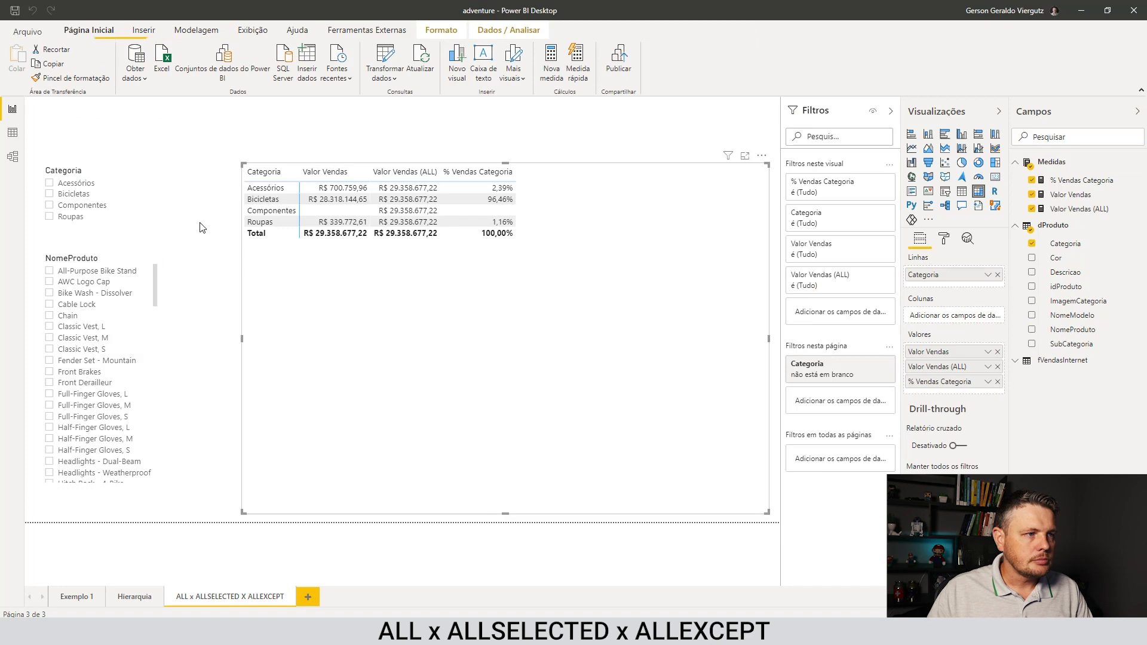
- Test the edited measure by filtering first on All-Purpose Bike Stand and separately on Bicicletas, clearing each filter
click(49, 270)
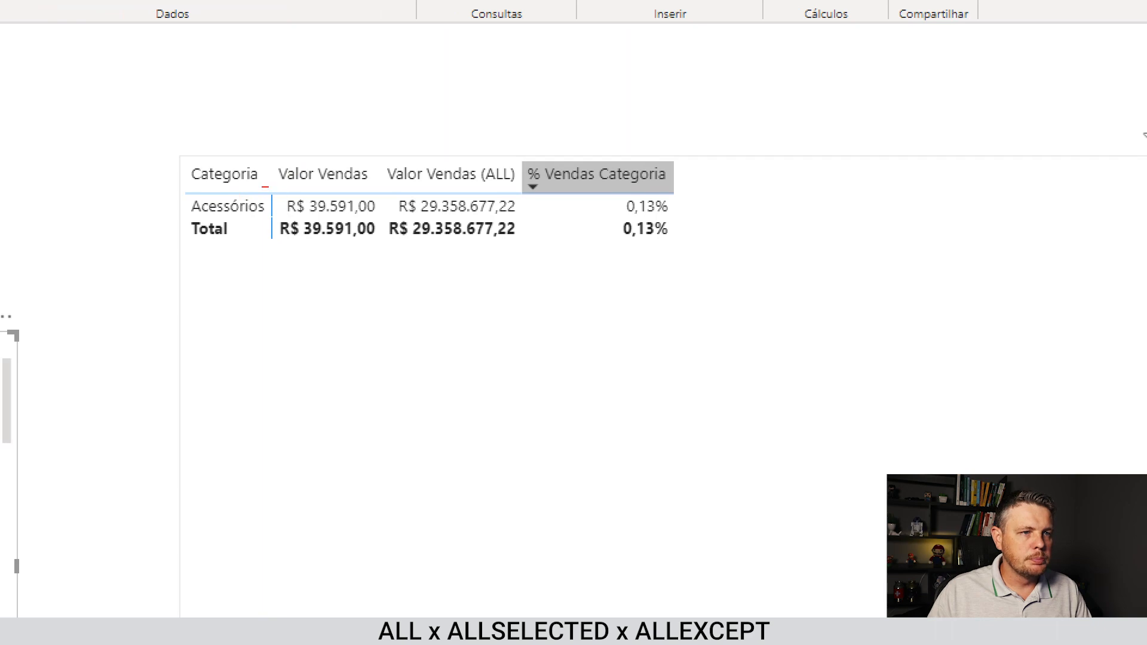
mouse_move(265, 186)
mouse_down()
mouse_move(489, 219)
mouse_move(720, 226)
mouse_move(680, 224)
mouse_up()
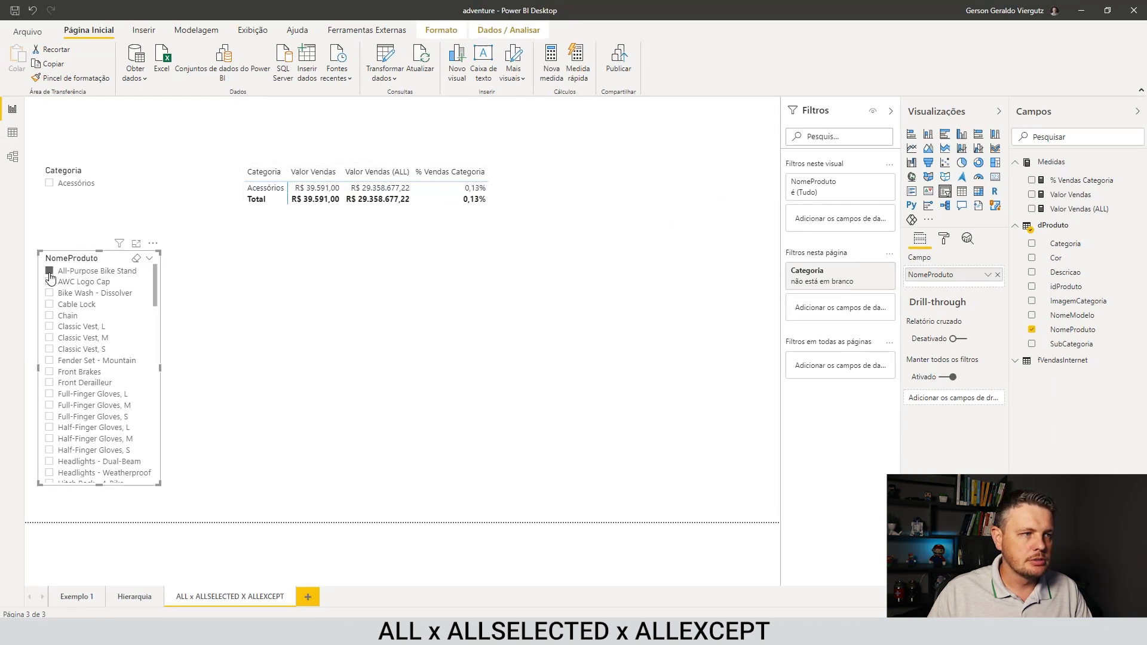
click(49, 271)
click(50, 194)
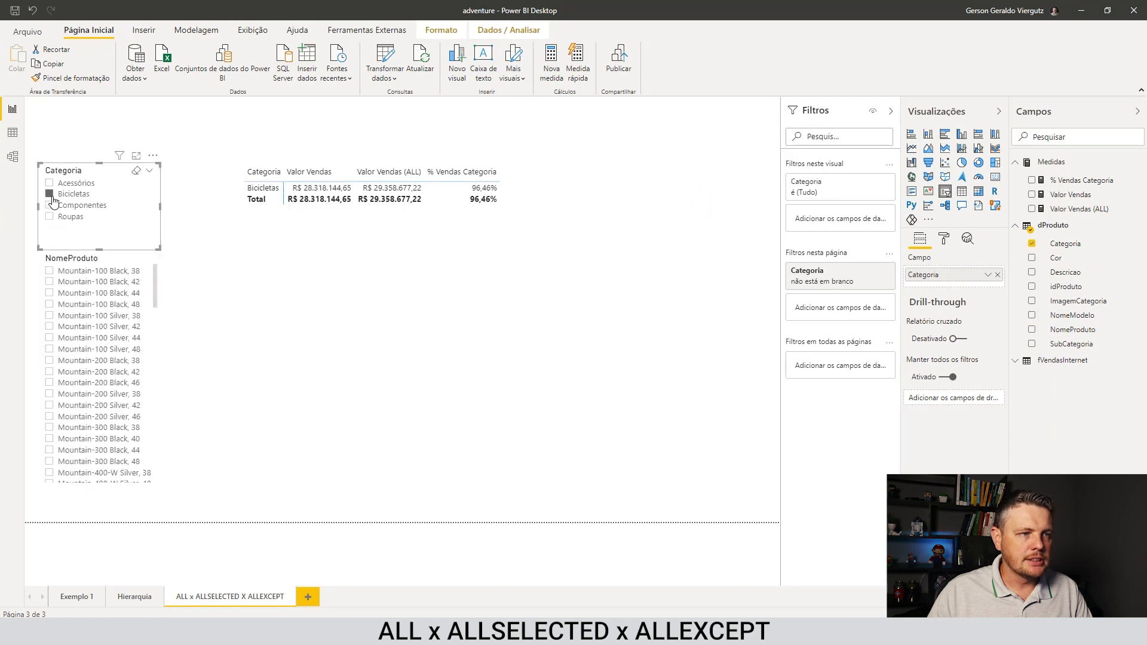
click(50, 194)
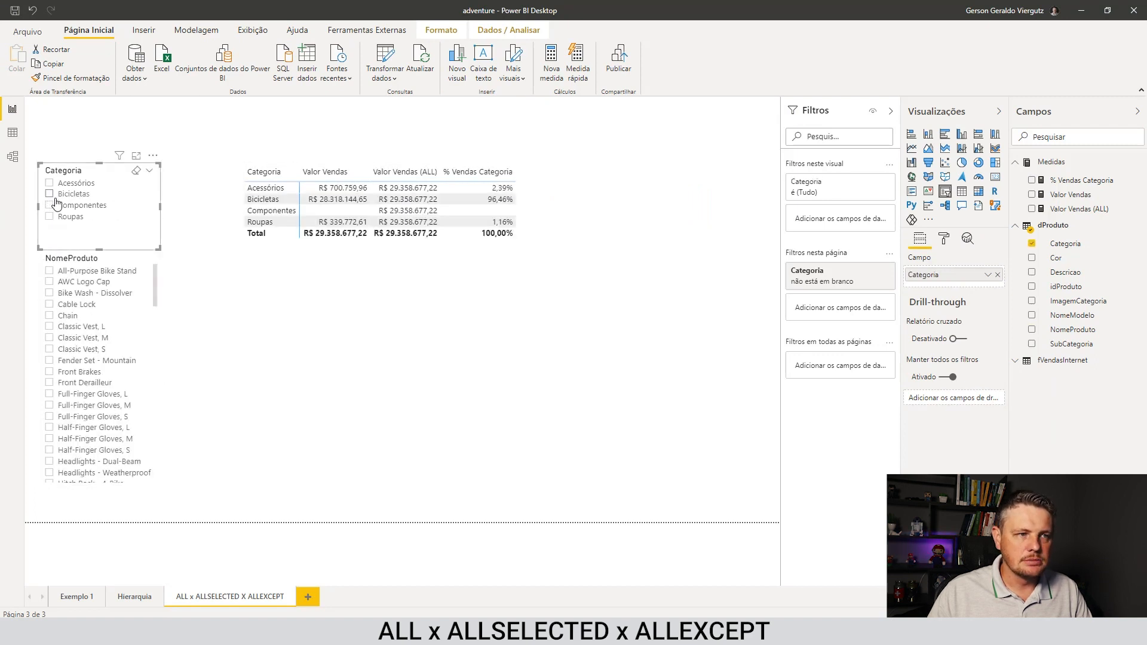
- Filter the report by All-Purpose Bike Stand, examine the Valor Vendas (ALL) column against the slicers, and select the category matrix
click(49, 272)
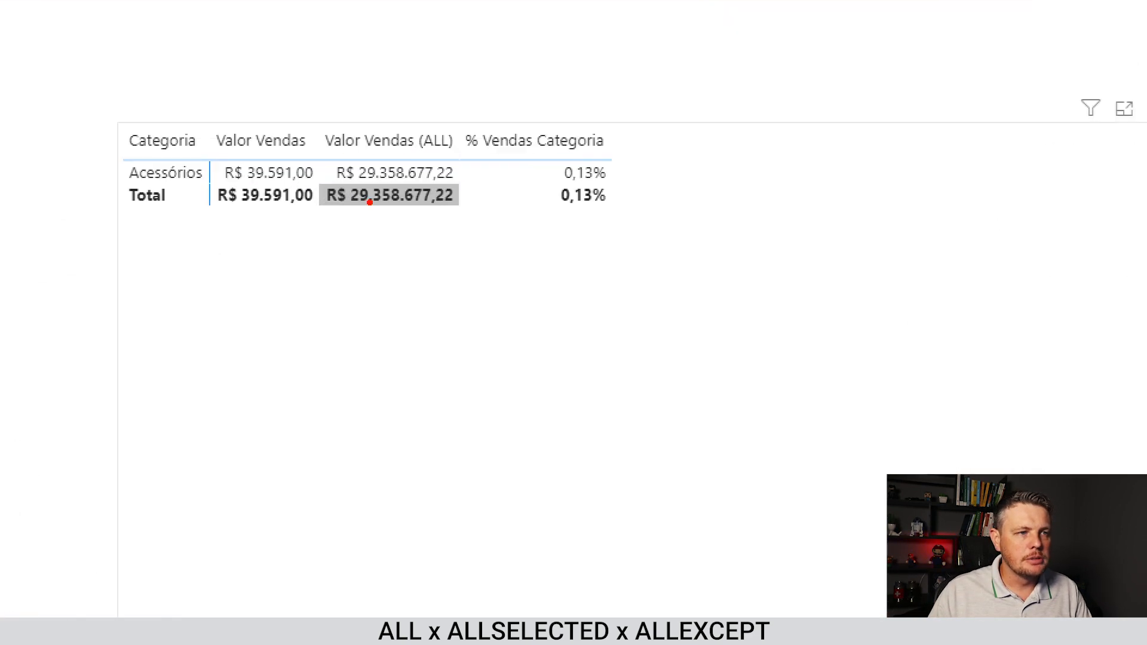
drag(307, 149, 466, 208)
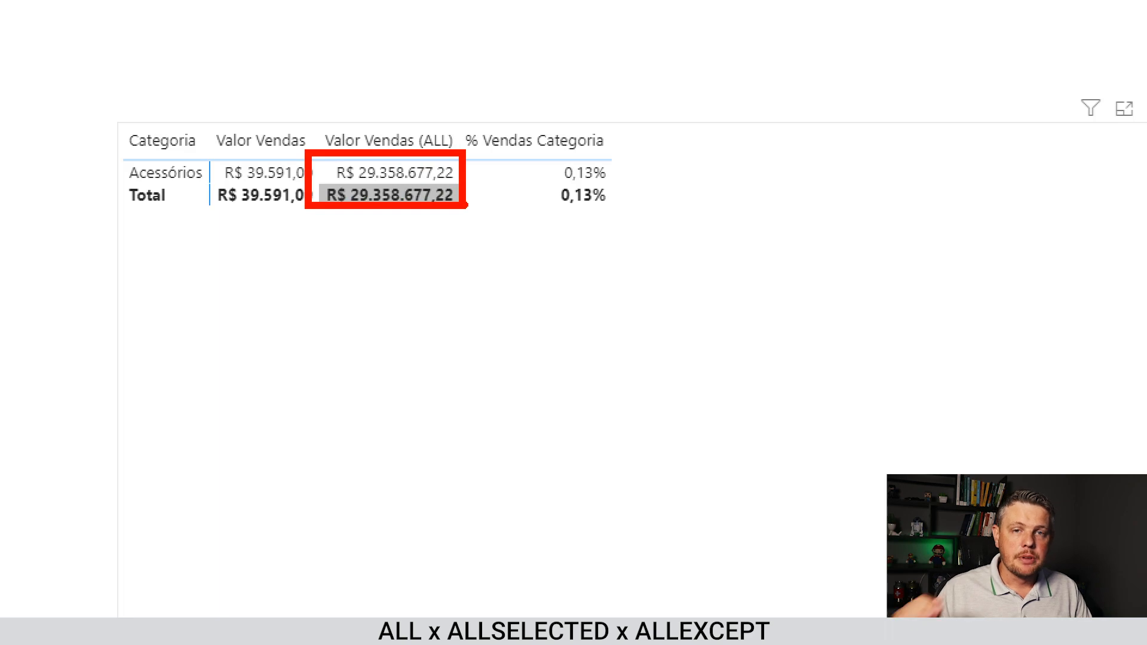
key(Escape)
key(ctrl+1)
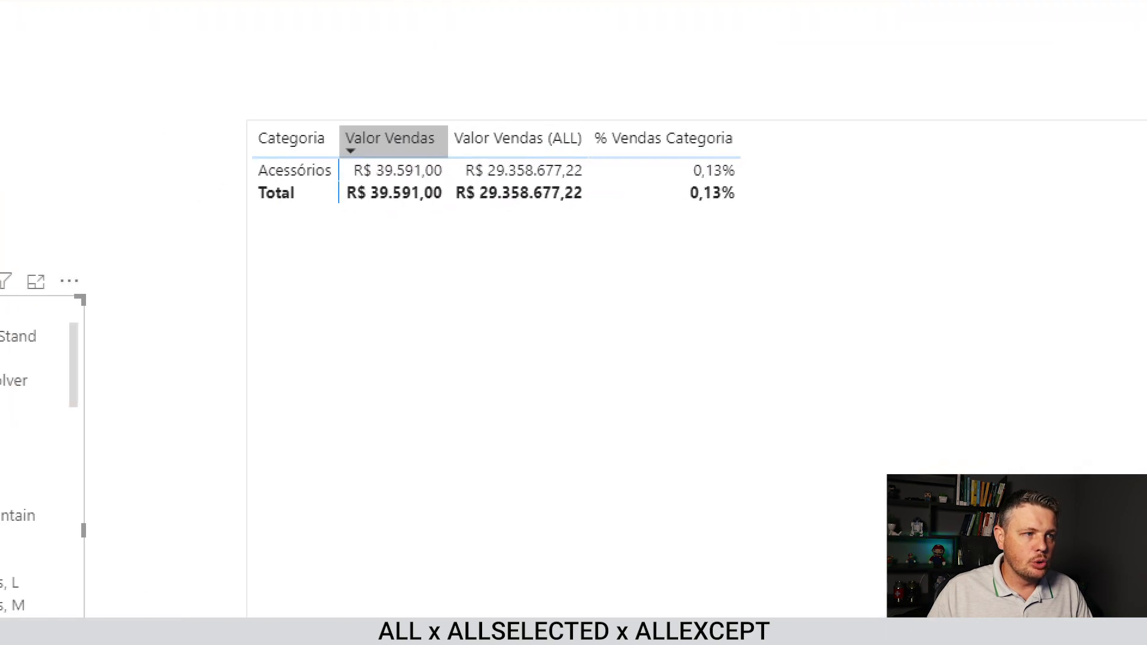
click(2, 258)
mouse_move(44, 55)
mouse_down()
mouse_move(307, 380)
mouse_move(326, 580)
mouse_up()
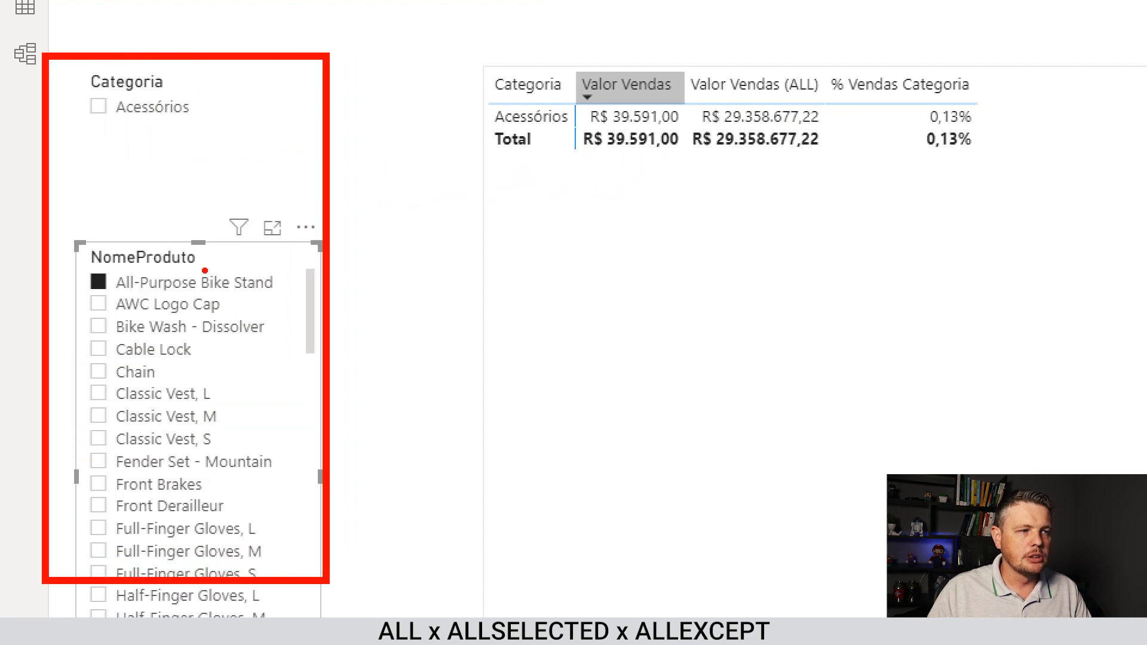
drag(206, 263, 289, 271)
drag(190, 81, 236, 85)
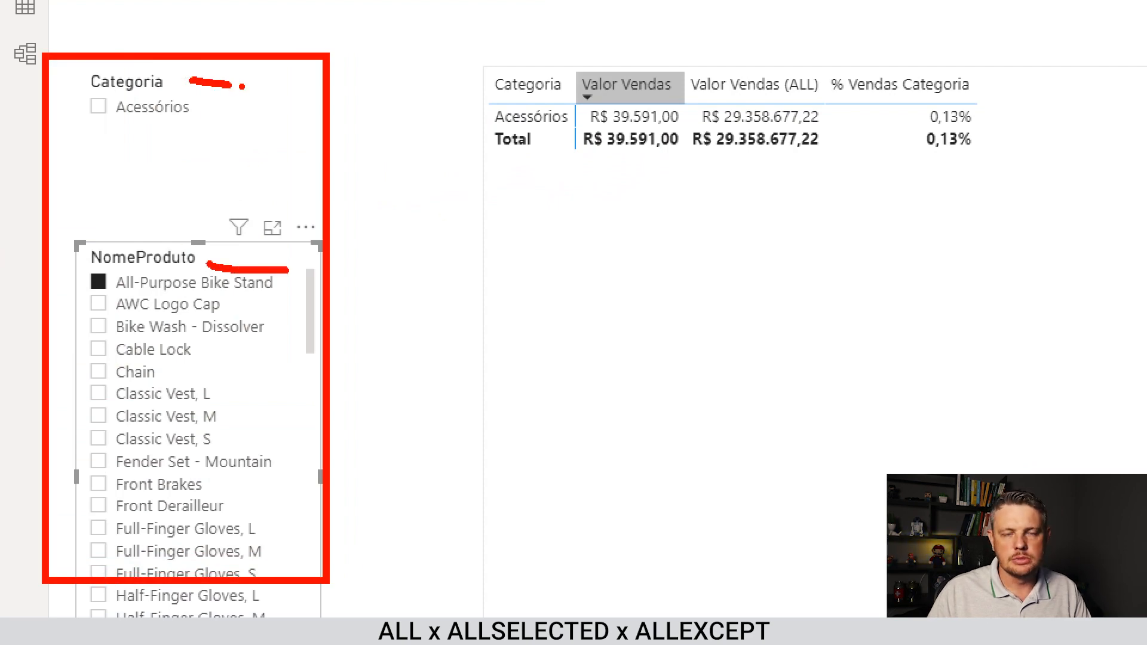
key(Escape)
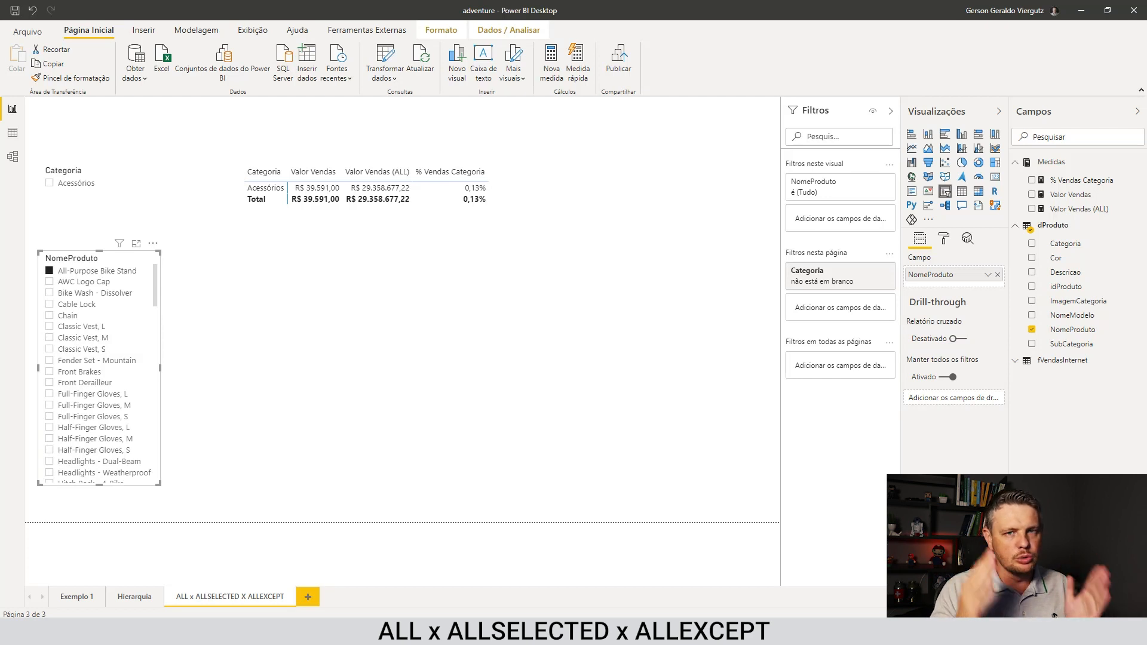
click(353, 239)
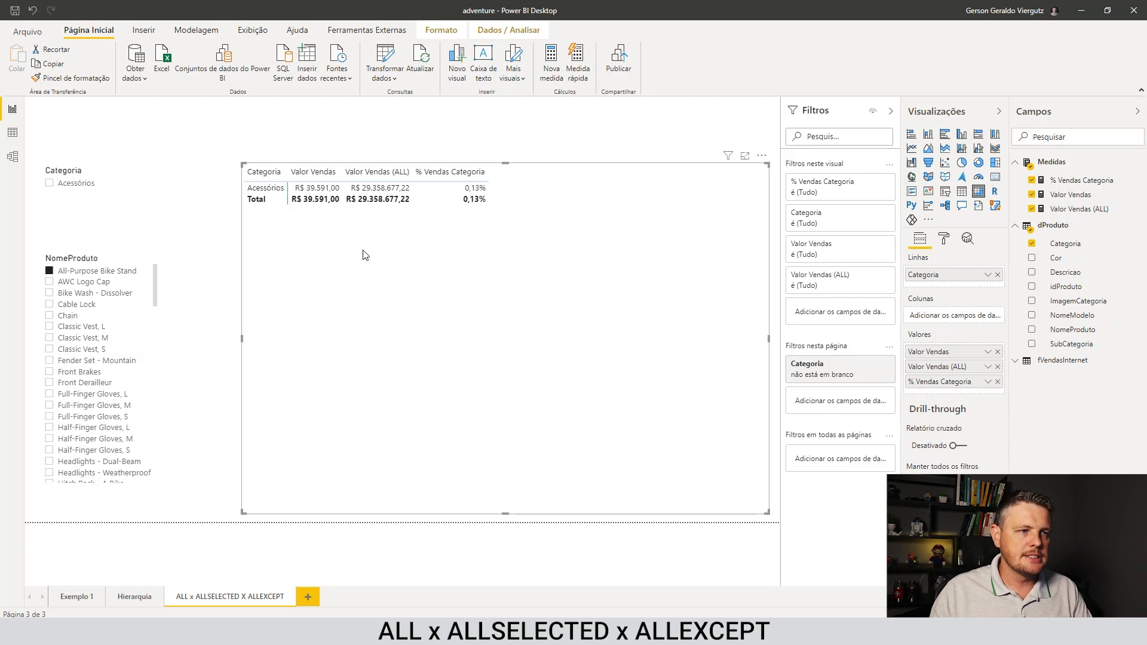
- Clear the All-Purpose Bike Stand filter and replace Categoria with NomeProduto in the matrix rows
click(92, 270)
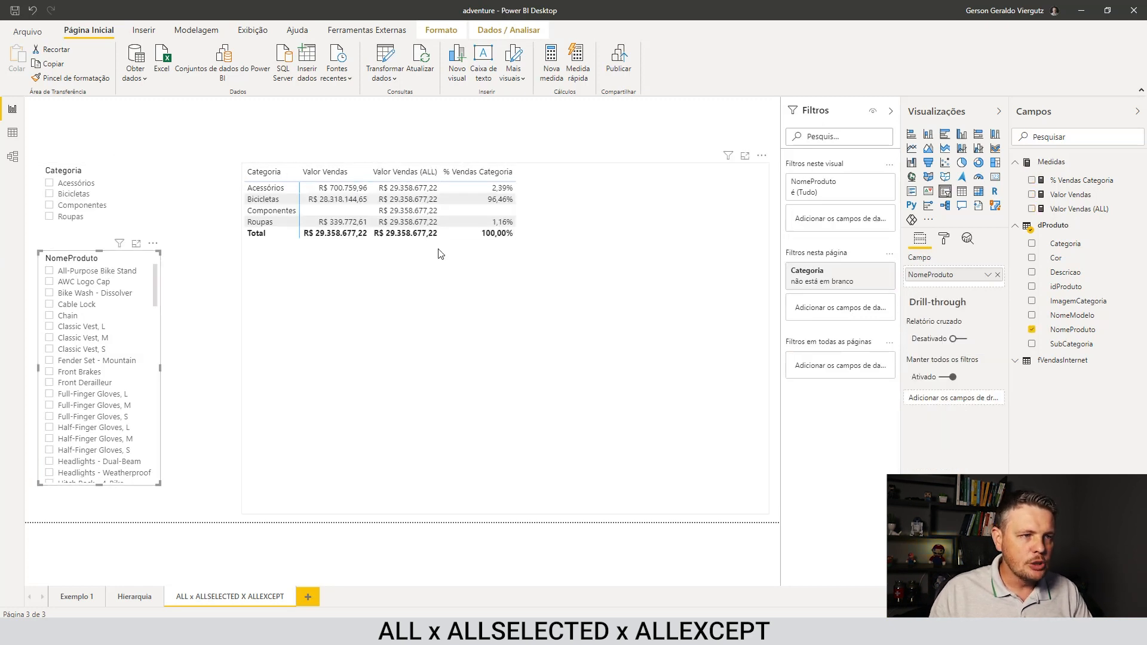
click(442, 293)
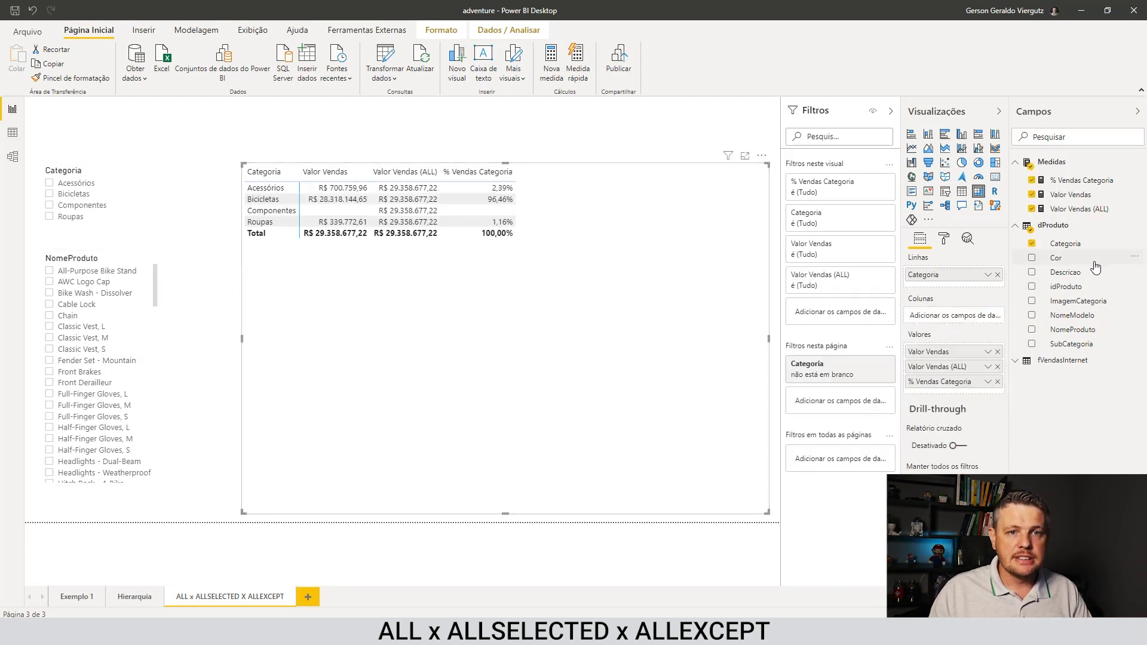
drag(1082, 330, 963, 289)
click(997, 274)
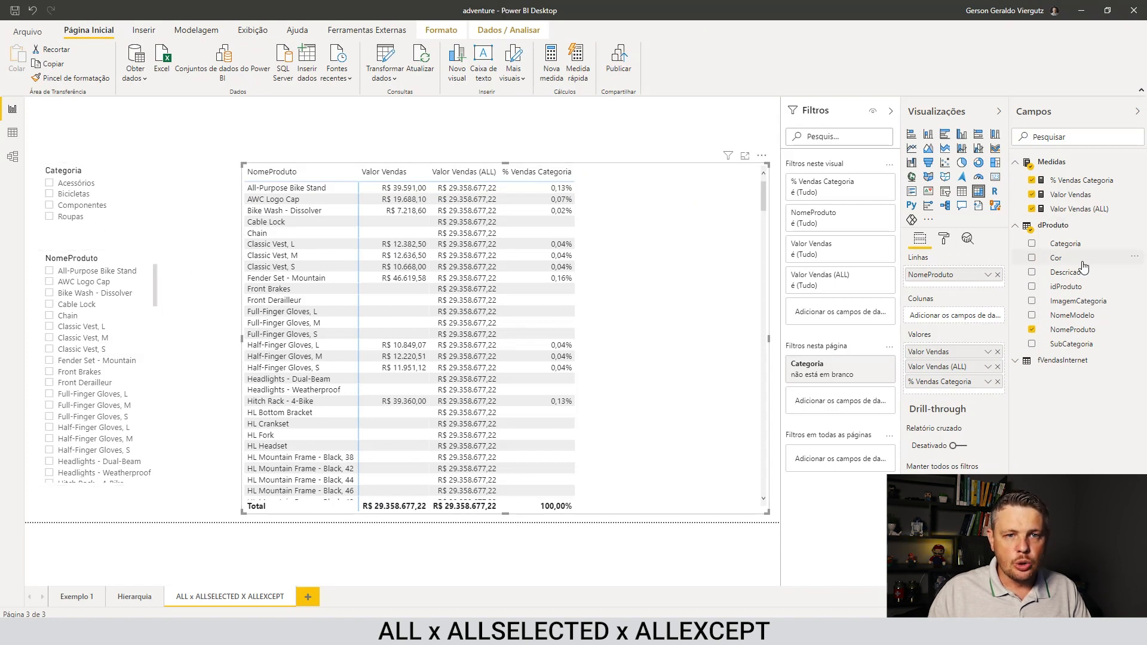
- Replace NomeProduto with Cor in the matrix rows
drag(1066, 265, 952, 289)
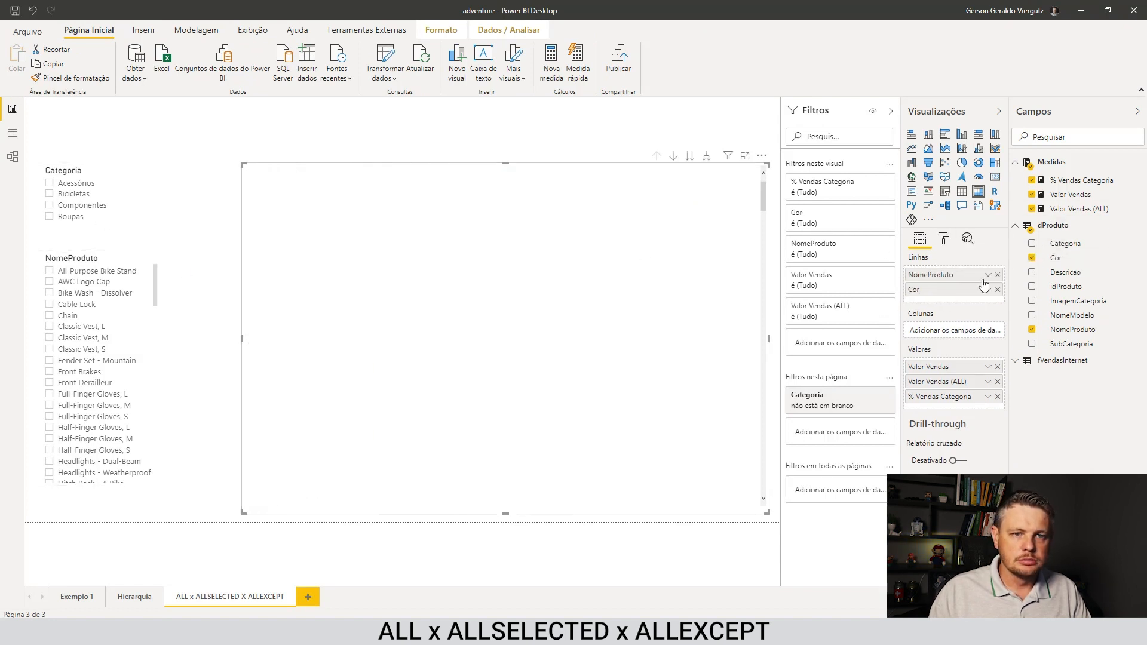
click(998, 275)
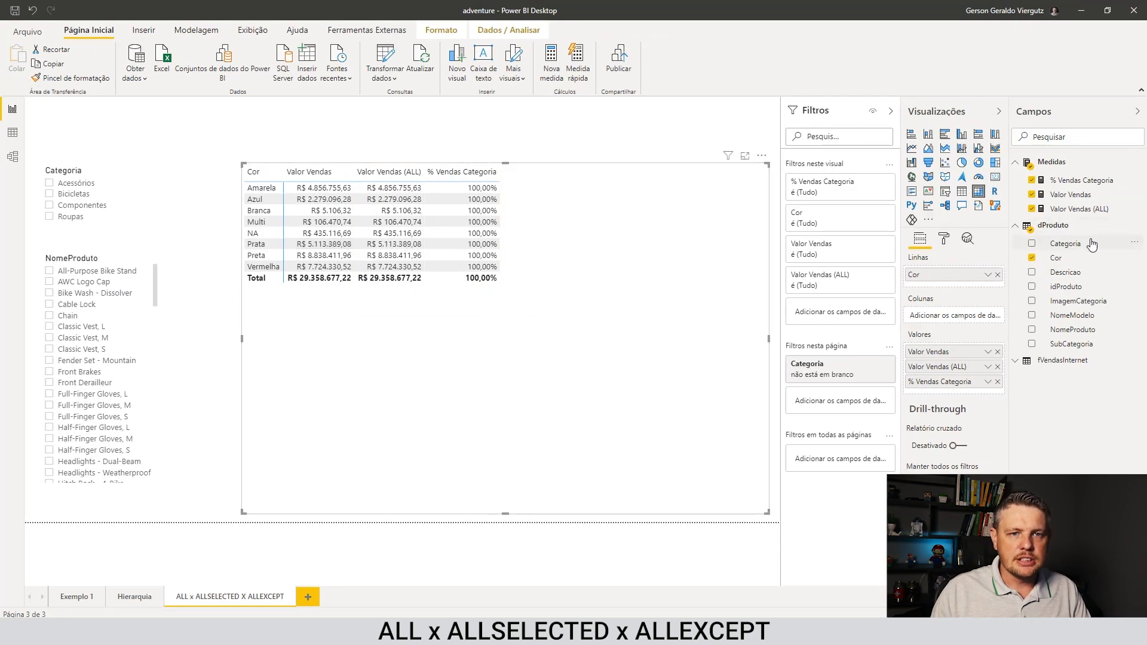
- Change the filter in the Valor Vendas (ALL) measure to ALL(dProduto), commit it, and collapse the formula after reviewing it
click(1079, 209)
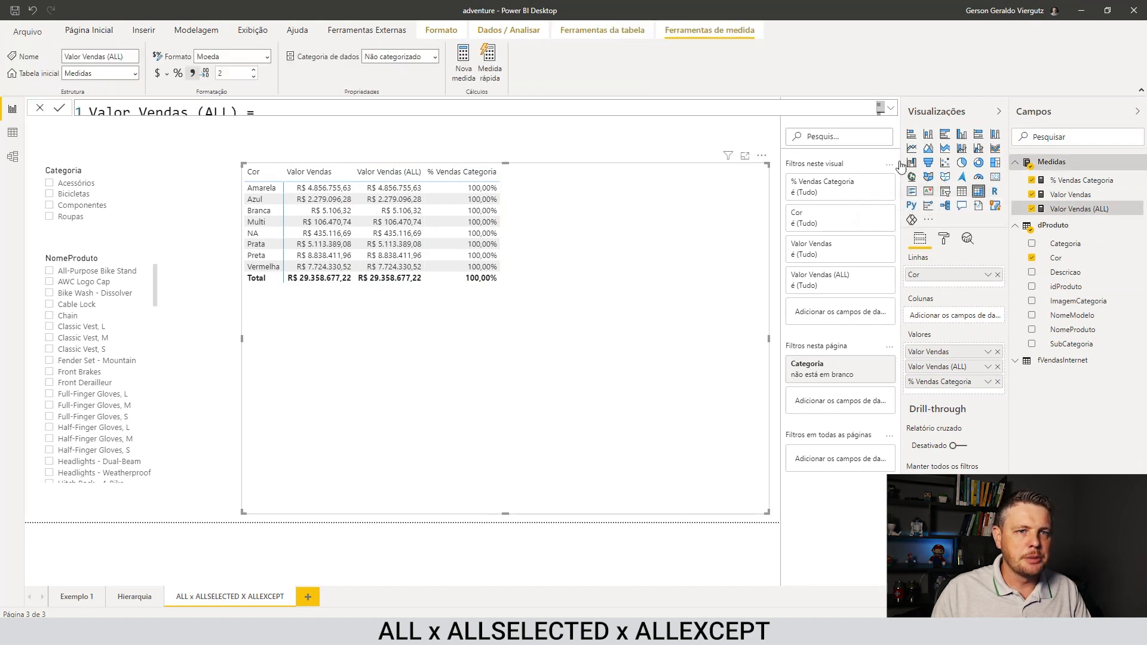
click(891, 109)
drag(508, 181, 222, 181)
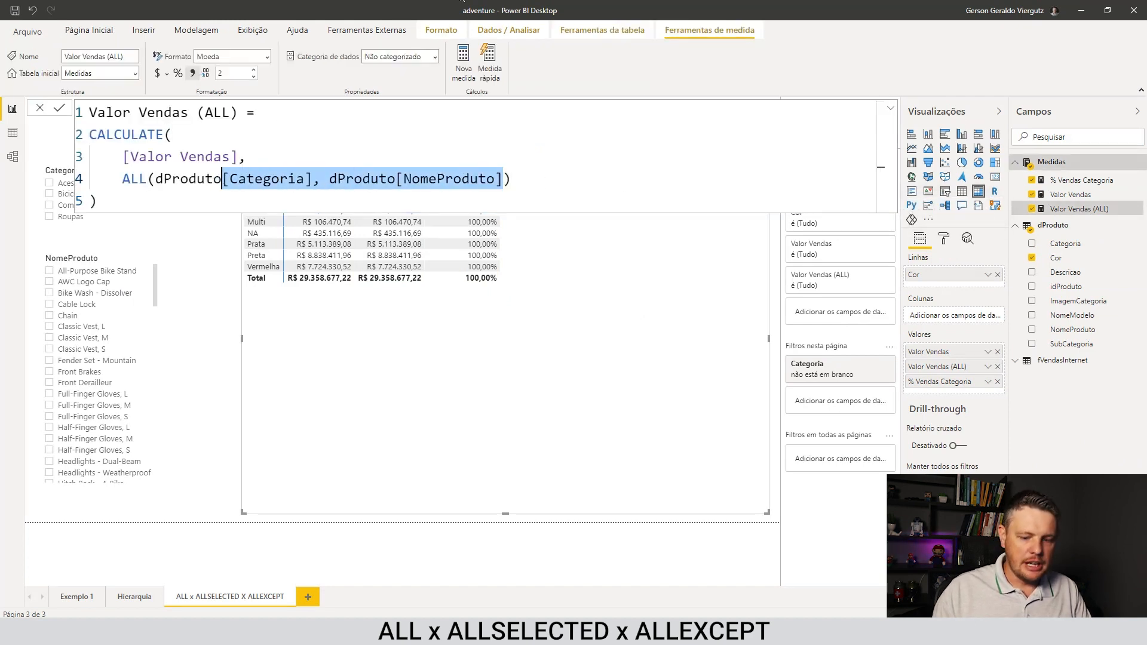
key(BackSpace)
click(390, 127)
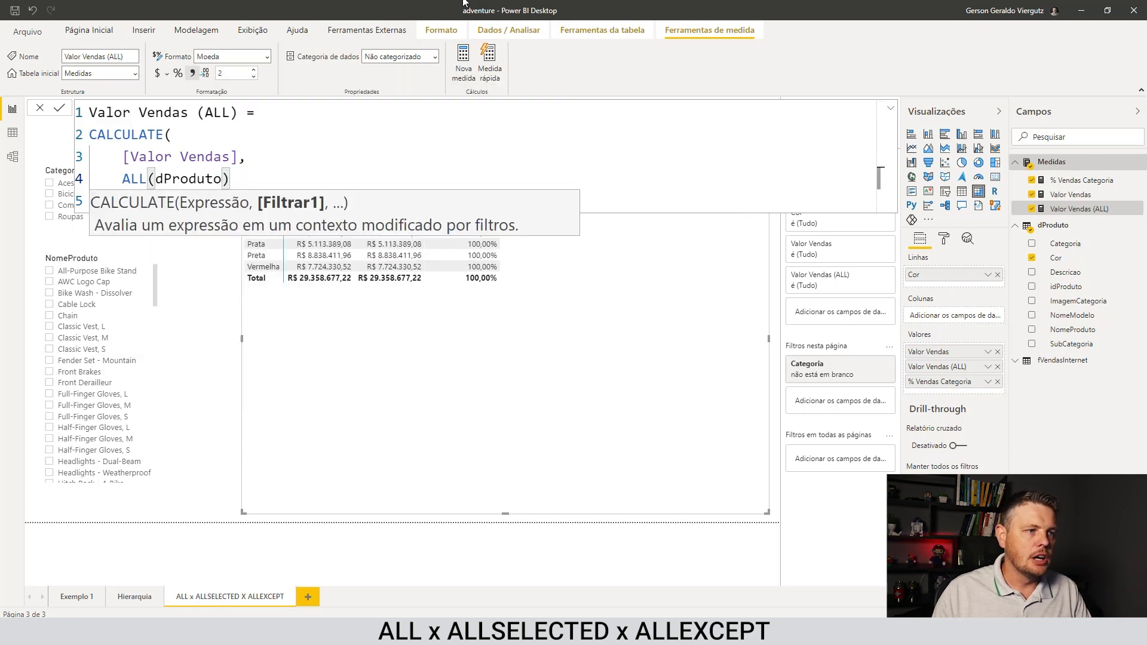
key(Return)
drag(121, 178, 230, 179)
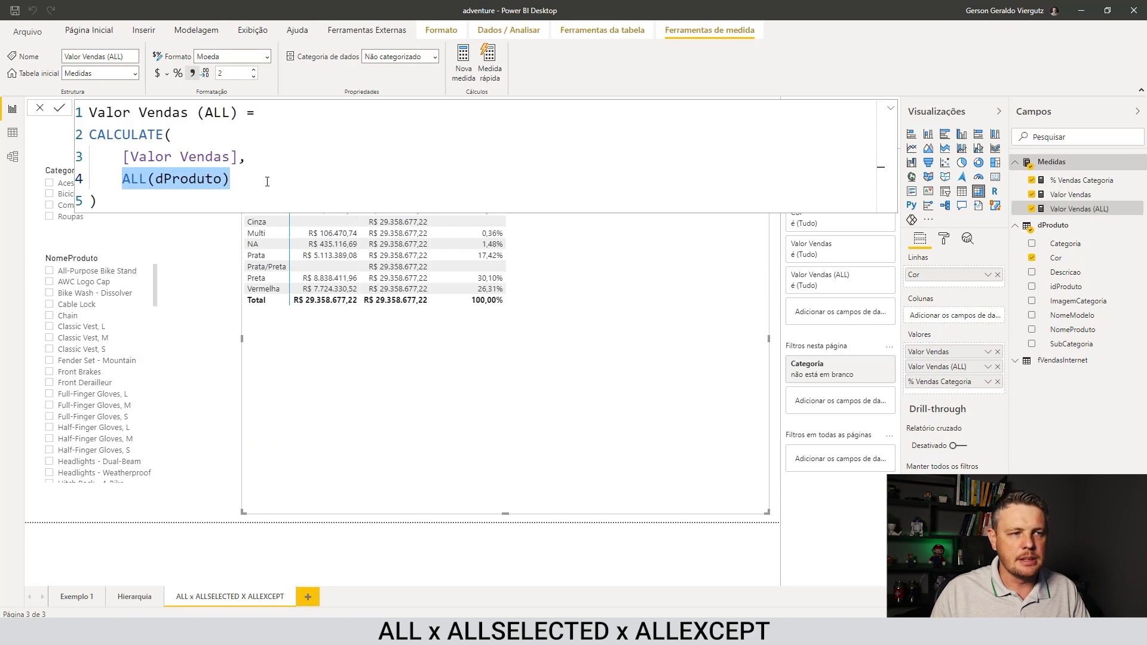
click(887, 111)
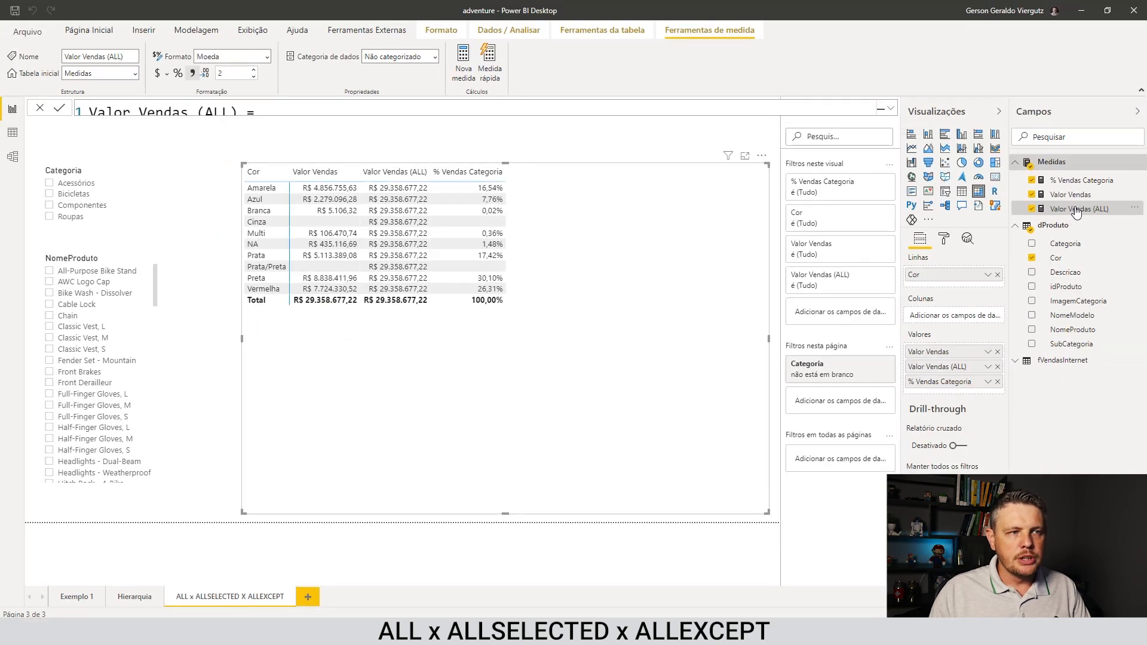
- Reopen the Valor Vendas (ALL) formula and change the ALL argument from the whole dProduto table to dProduto[NomeProduto]
click(890, 109)
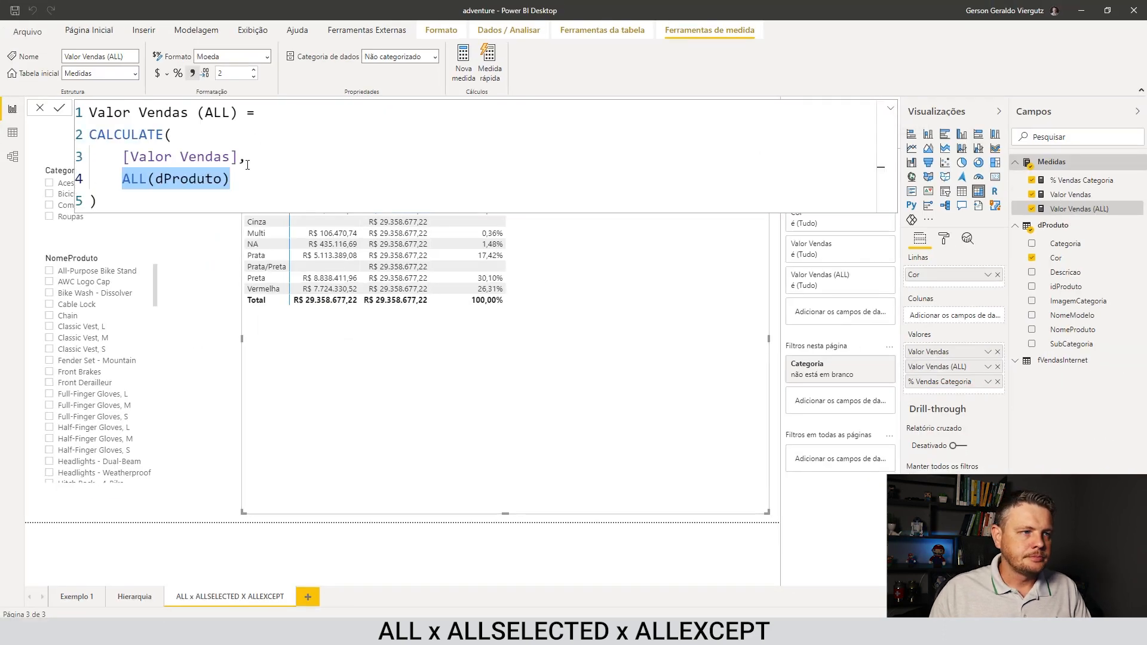
click(225, 179)
click(226, 179)
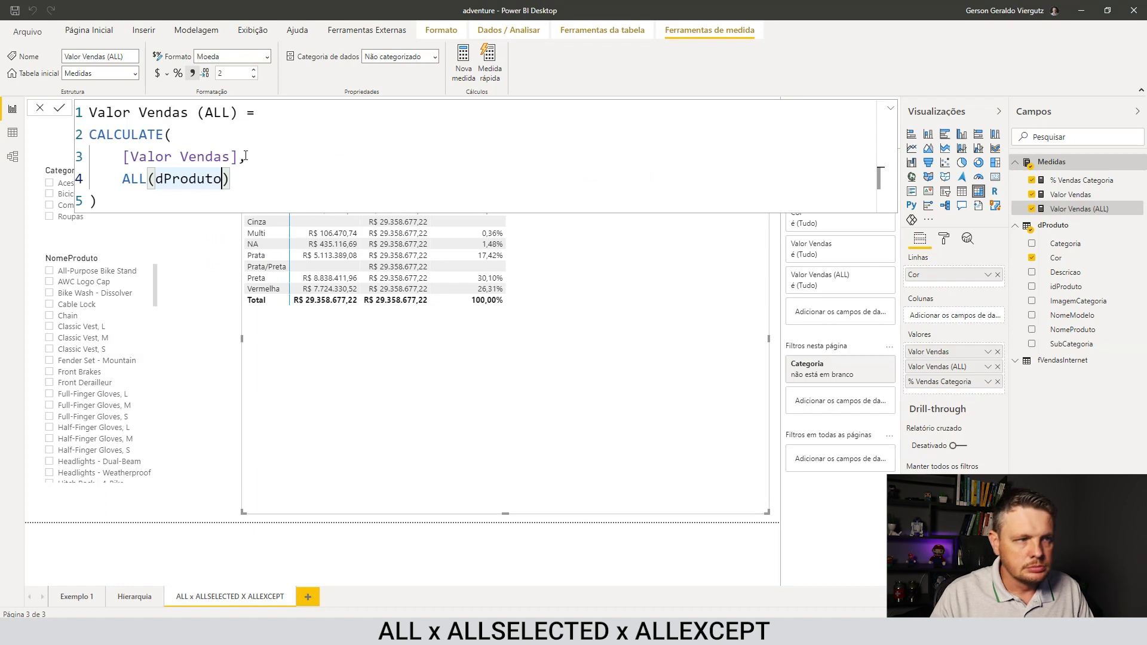
text([)
key(Down)
key(Down)
key(Down)
key(Down)
key(Down)
key(Down)
key(Tab)
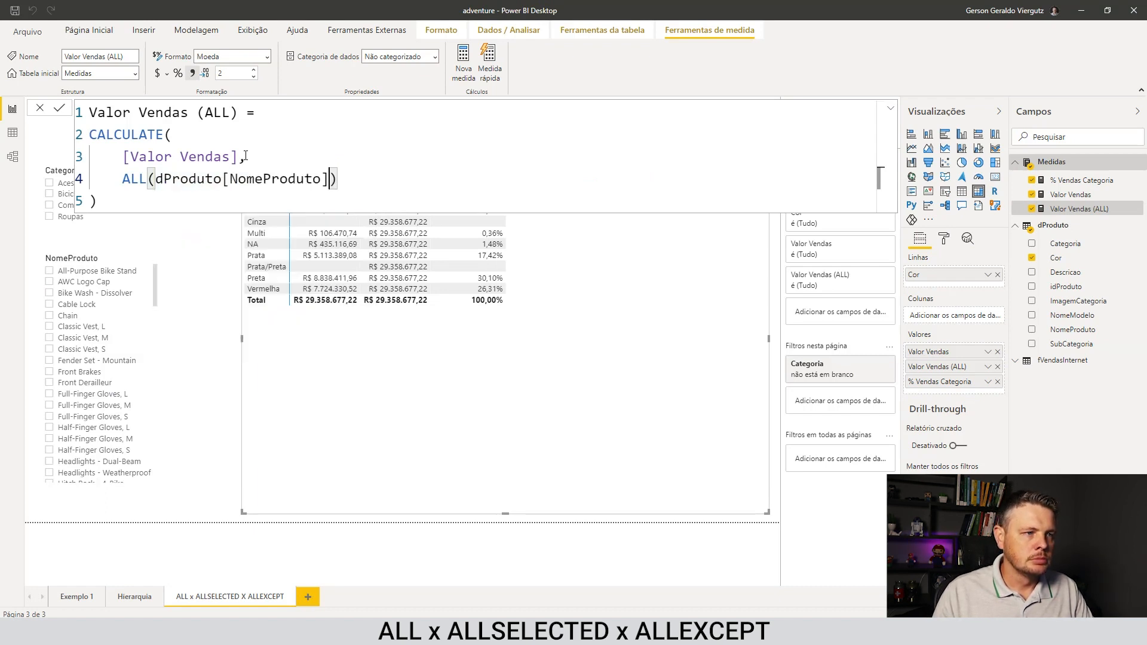
- Add dProduto[Categoria] and dProduto[Cor] as further ALL arguments in Valor Vendas (ALL) and commit the measure
text(, ca)
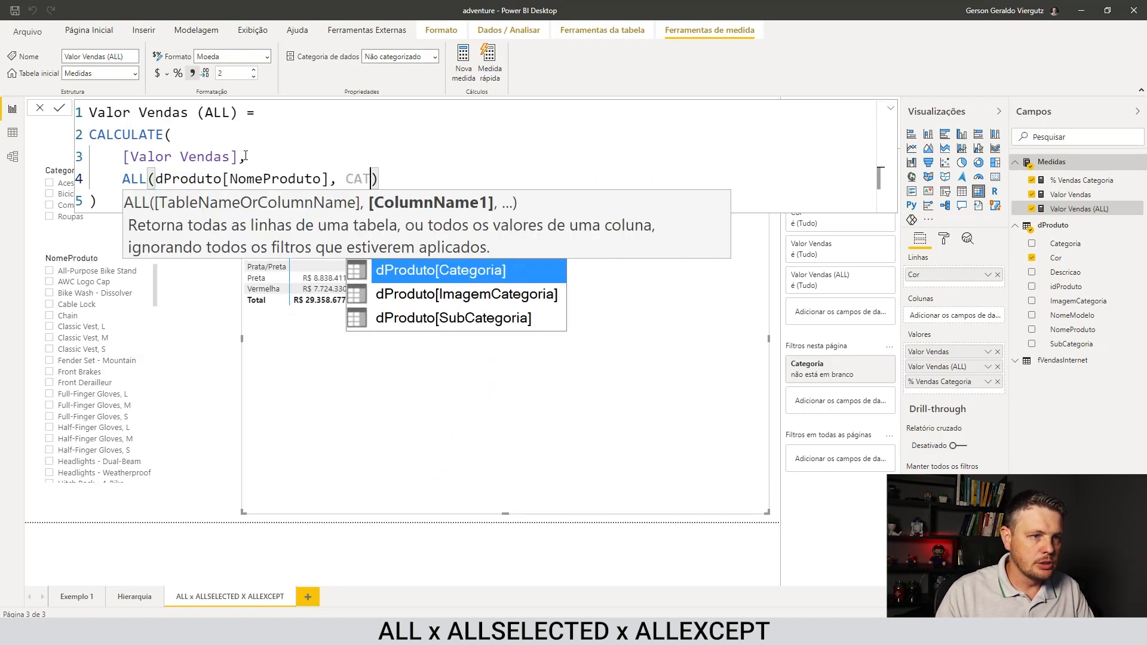
key(Tab)
text(, cor)
key(Tab)
key(Right)
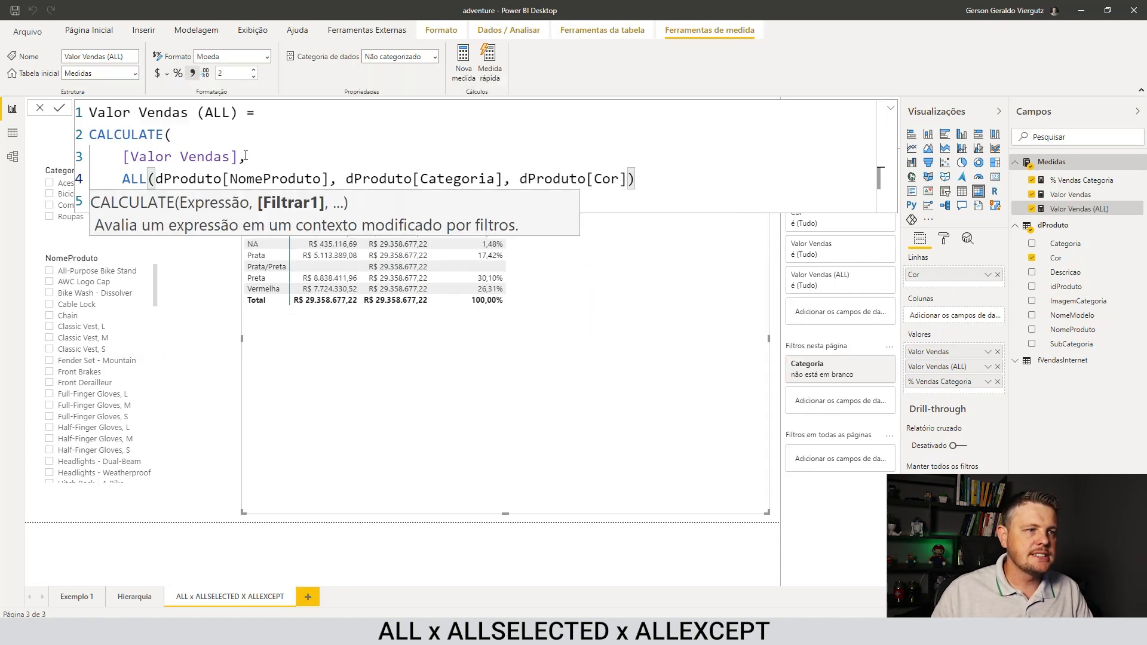
key(Return)
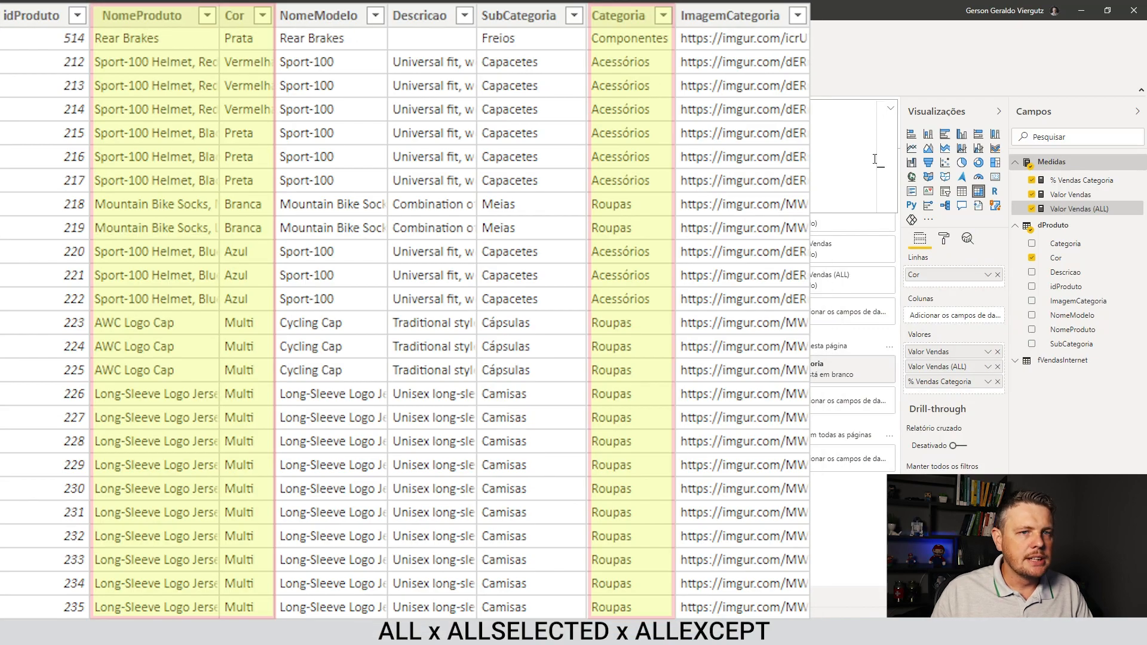
- Collapse the measure formula and replace Cor with Categoria in the matrix rows
click(891, 110)
click(891, 110)
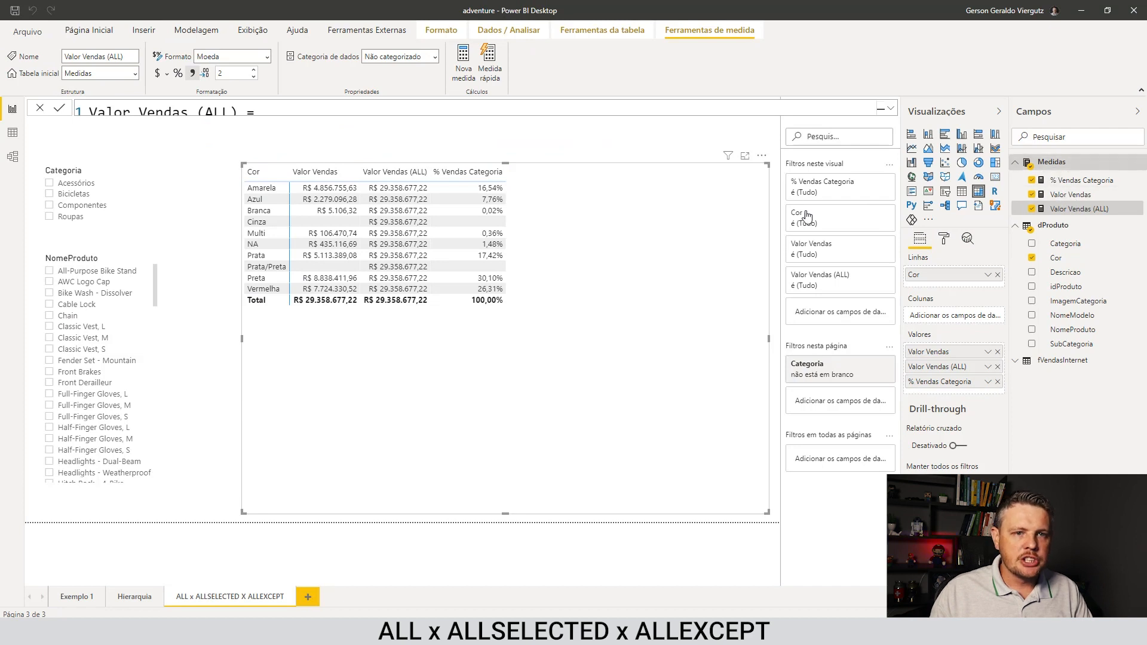
drag(1066, 243, 983, 279)
click(997, 275)
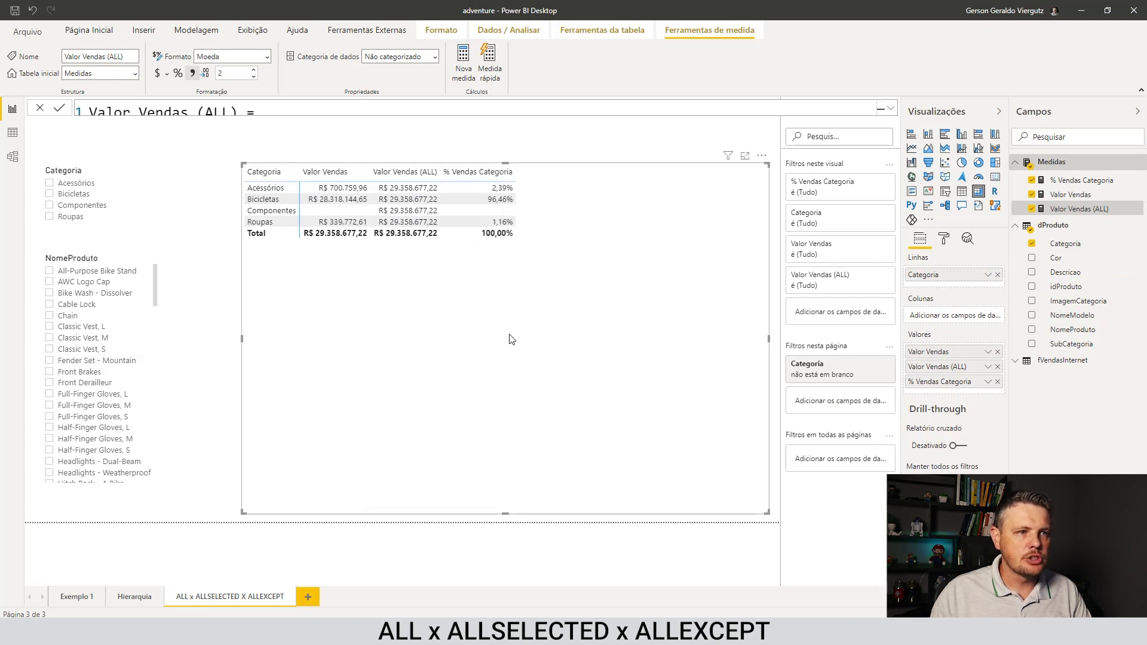
- Filter the report by All-Purpose Bike Stand and review the three columns listed in the Valor Vendas (ALL) filter
click(50, 273)
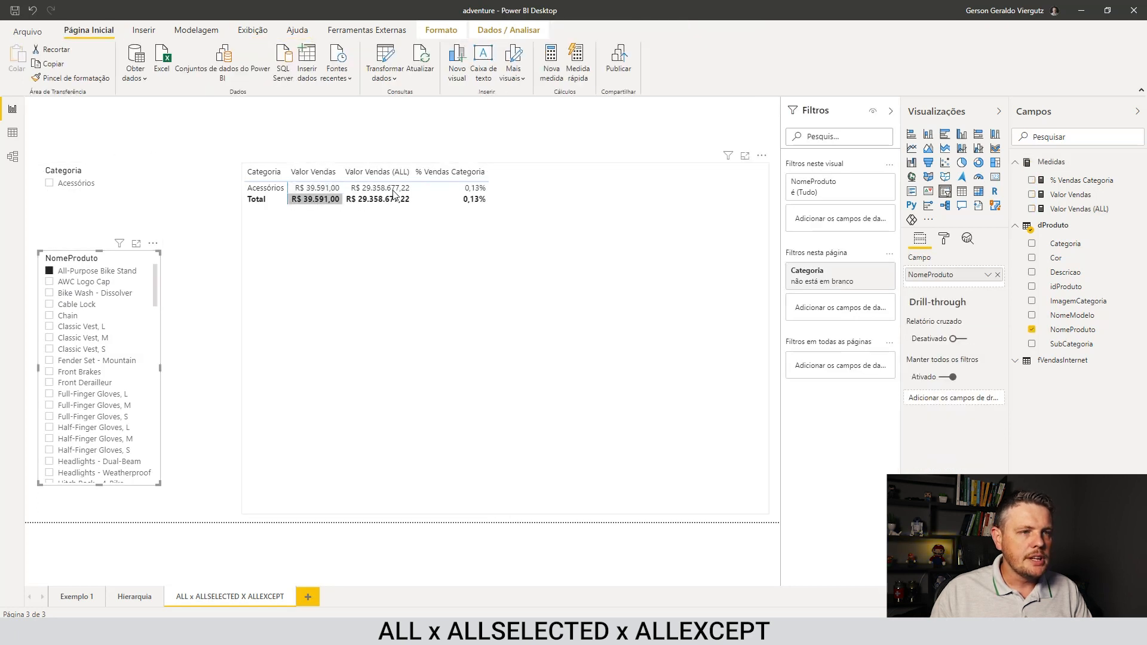
click(1079, 210)
click(891, 108)
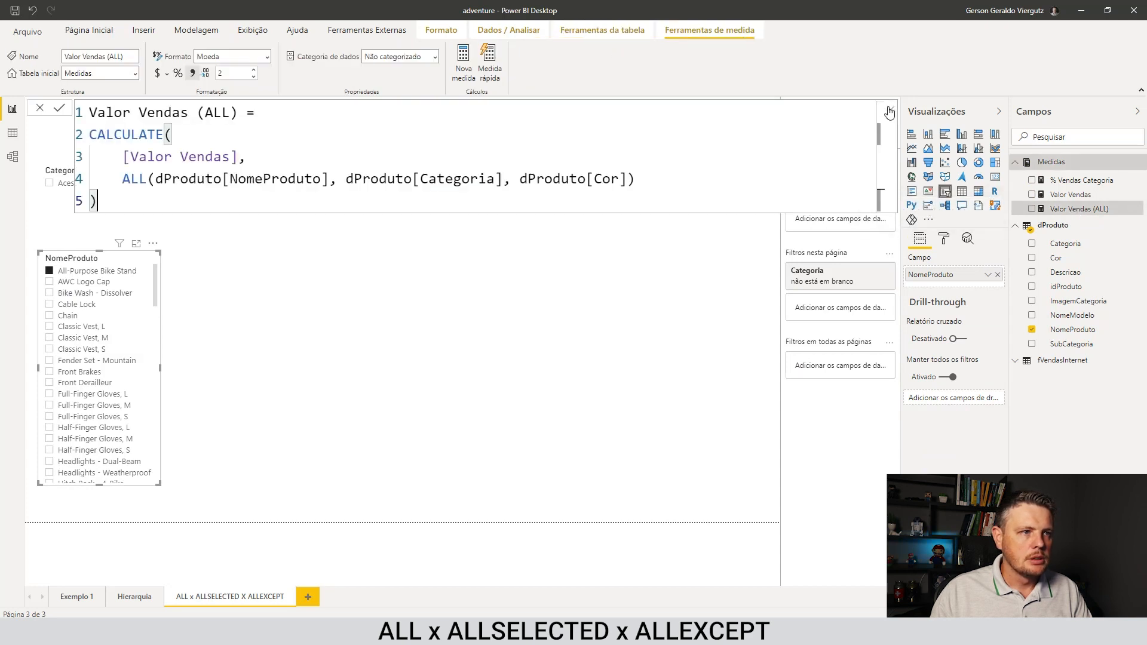
drag(250, 179, 302, 179)
drag(379, 178, 462, 179)
drag(537, 179, 577, 179)
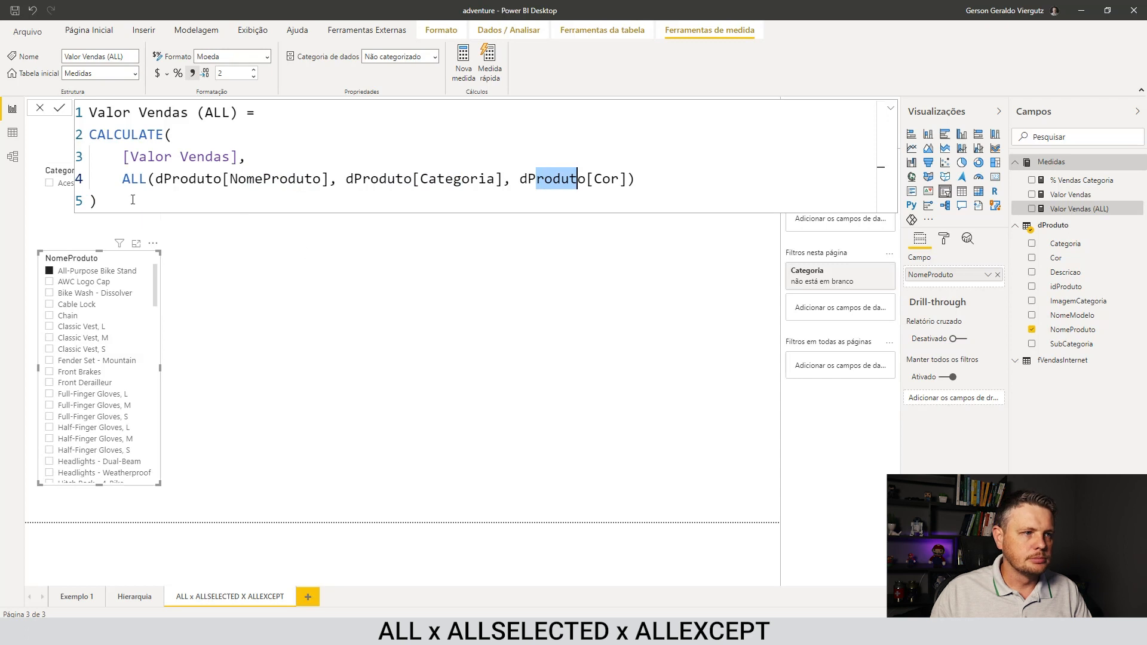
- Add AWC Logo Cap and Bike Wash - Dissolver to the product filter and compare Valor Vendas with Valor Vendas (ALL)
ctrl+click(49, 281)
ctrl+click(49, 293)
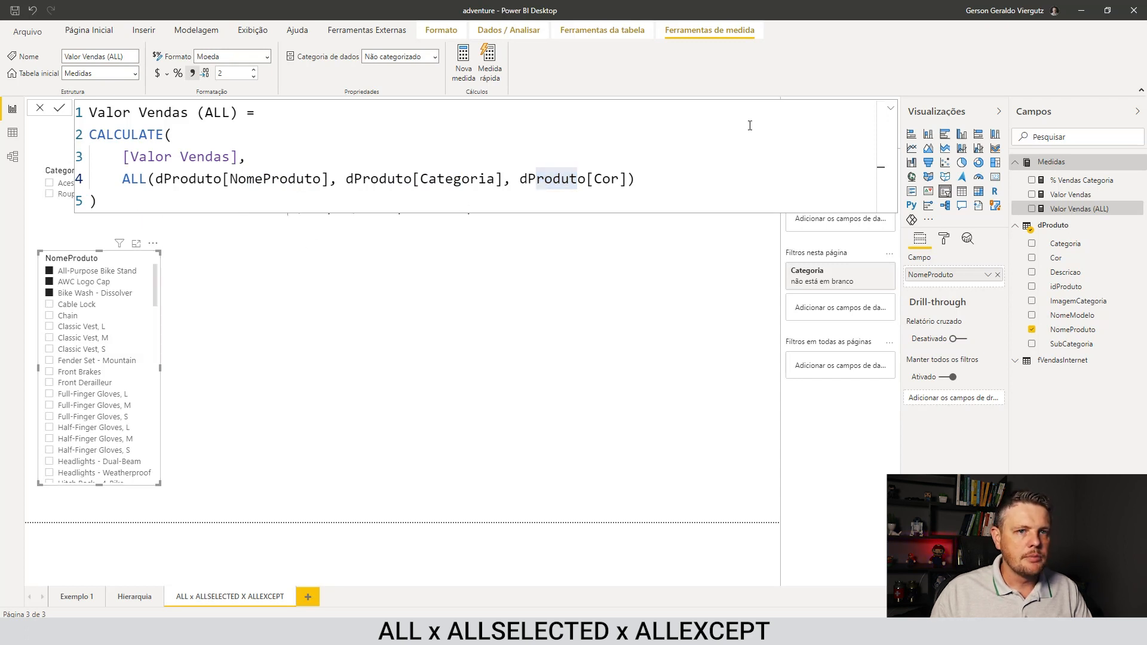
click(891, 110)
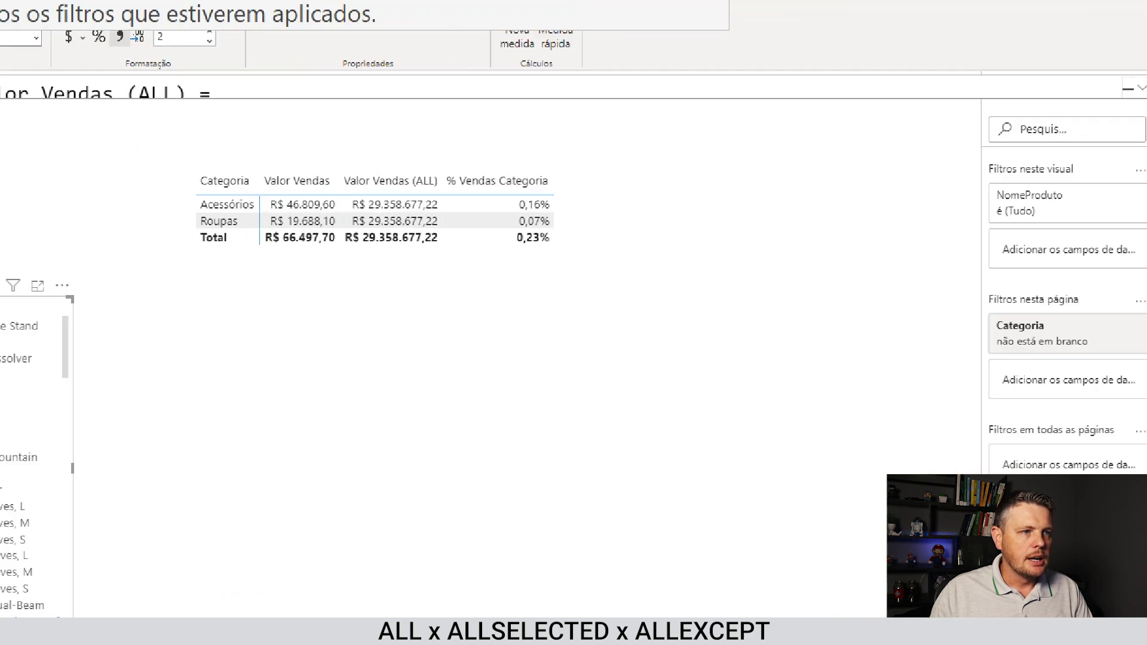
drag(296, 173, 415, 205)
key(Escape)
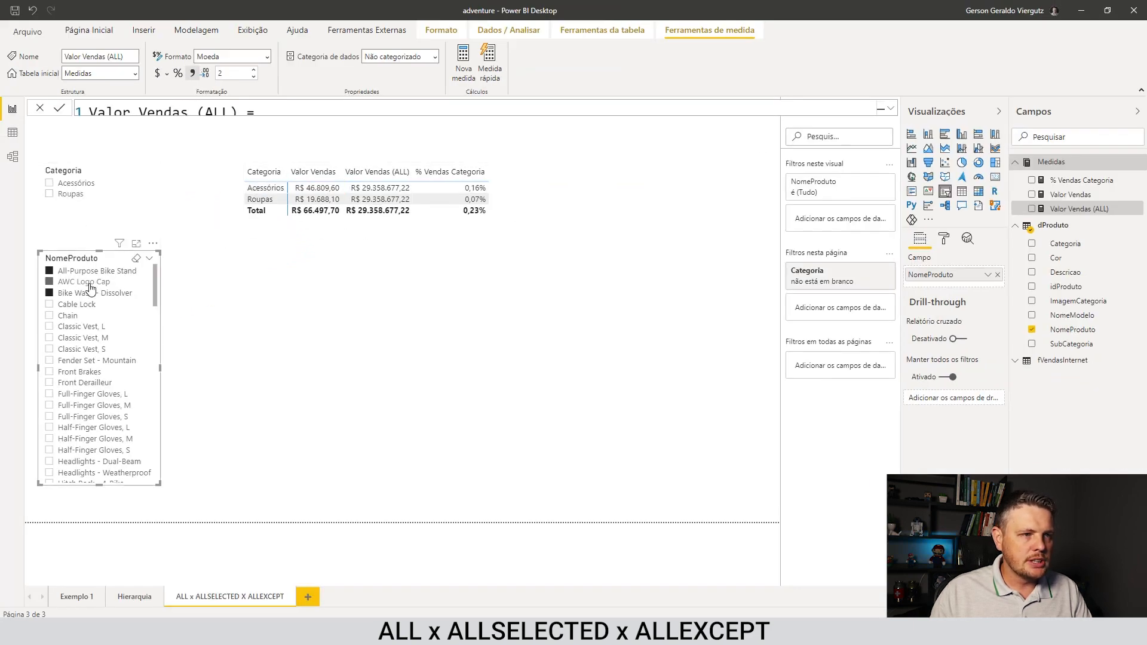
drag(339, 161, 418, 234)
key(Escape)
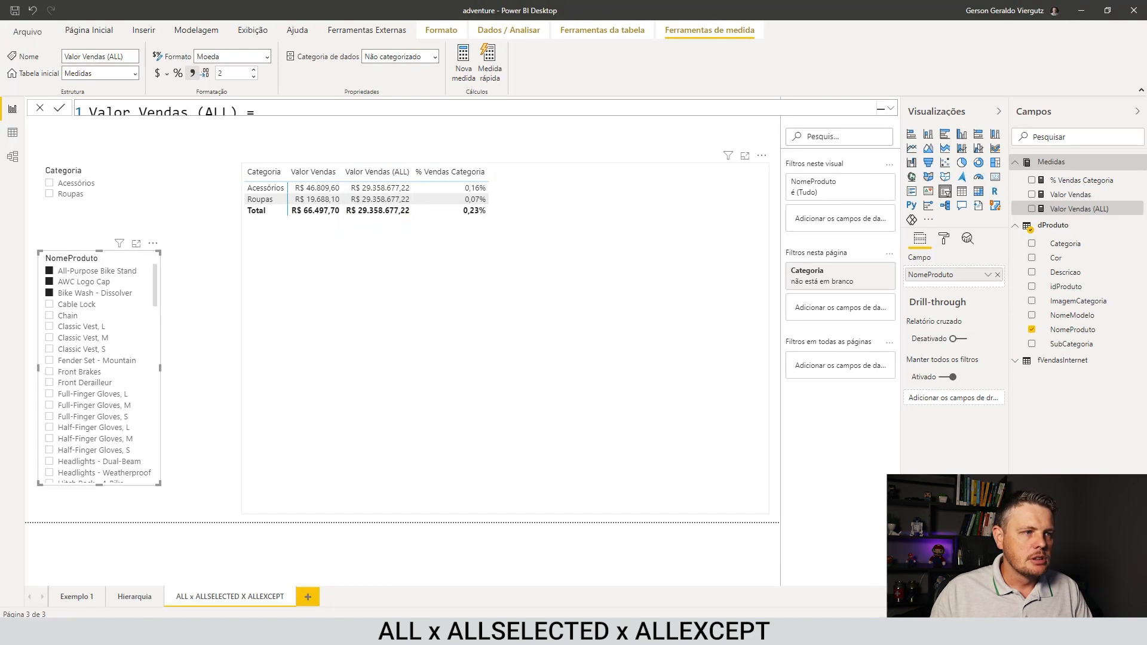
- Examine the three selected products against the matrix values and clear the NomeProduto slicer
key(ctrl+1)
mouse_move(77, 223)
mouse_down()
mouse_move(283, 289)
mouse_move(293, 304)
mouse_up()
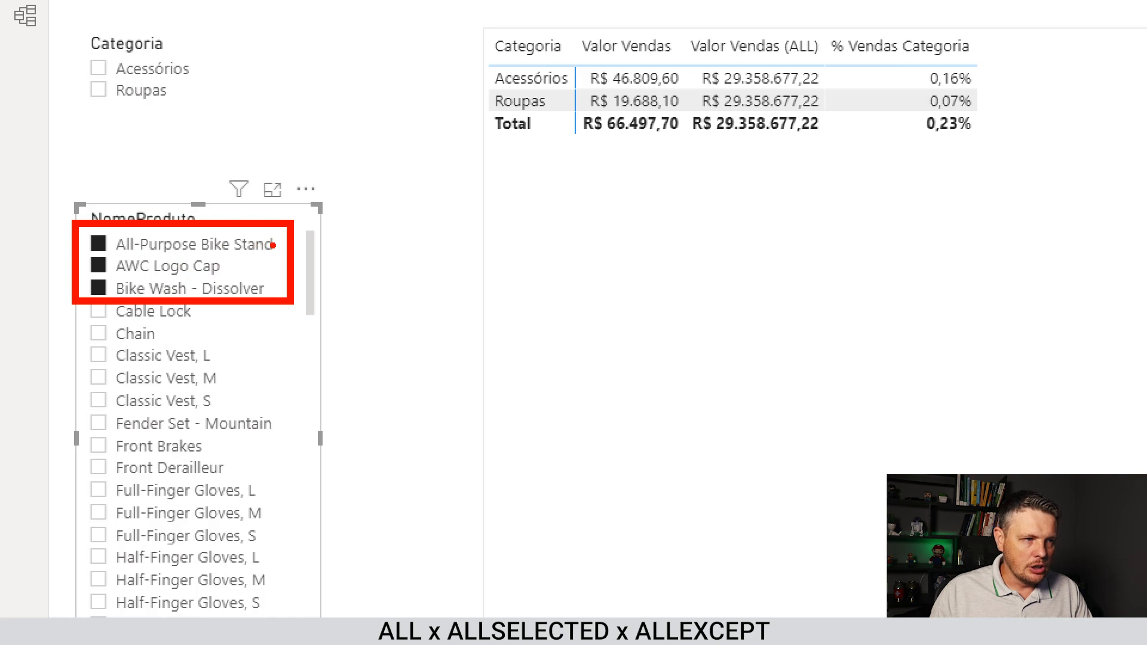
drag(279, 245, 332, 238)
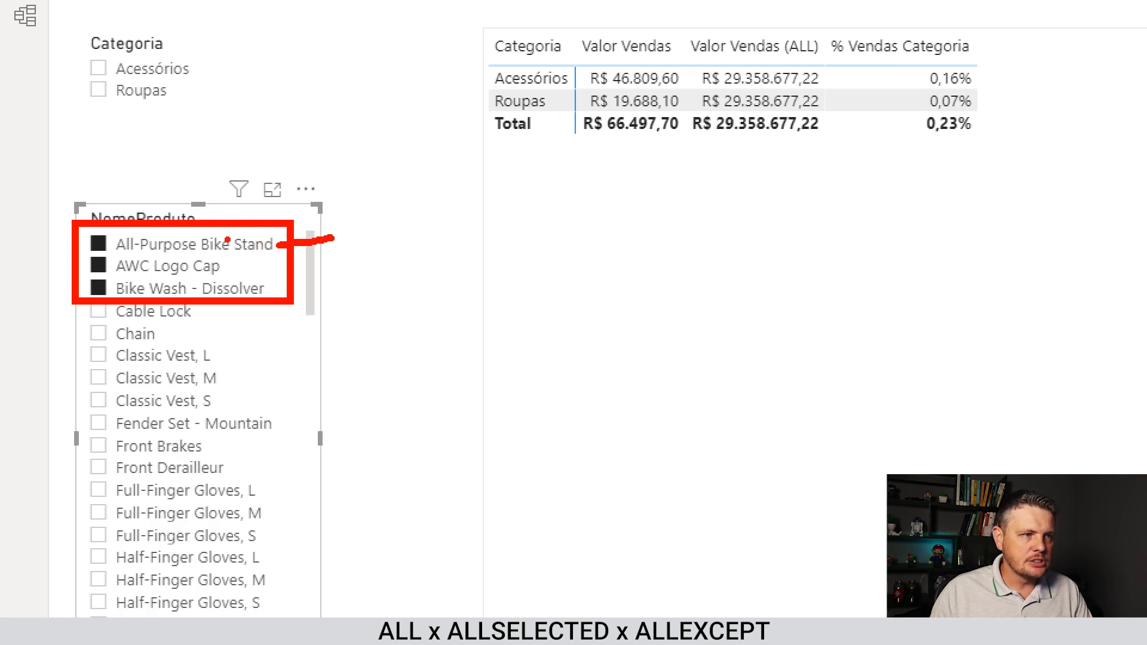
drag(77, 227, 272, 298)
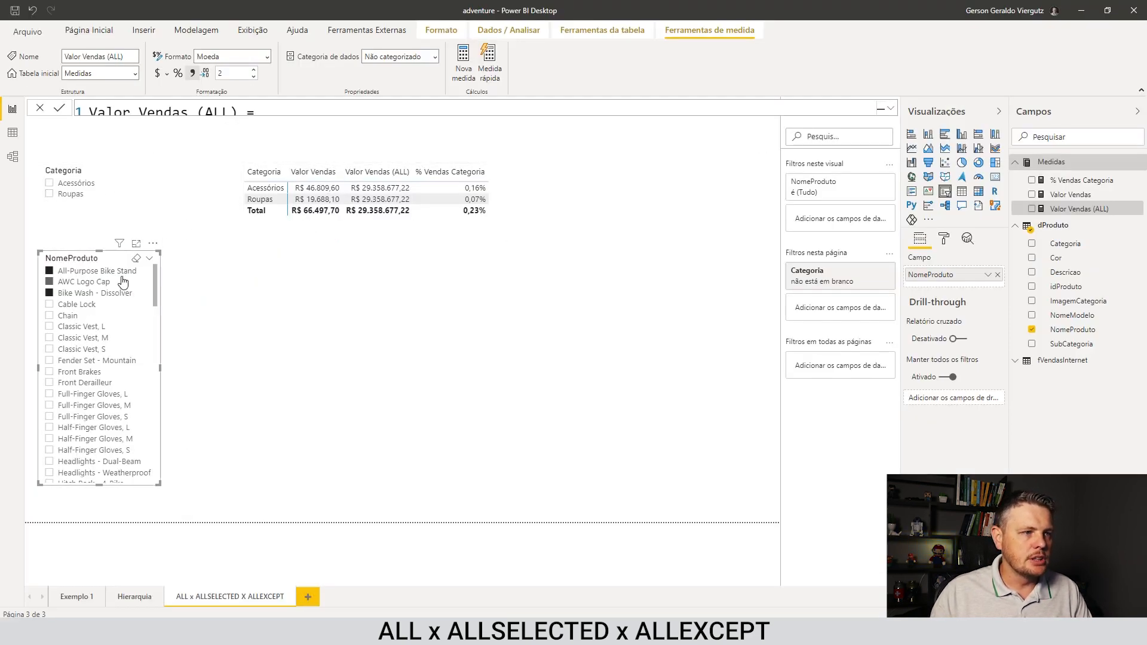
click(137, 258)
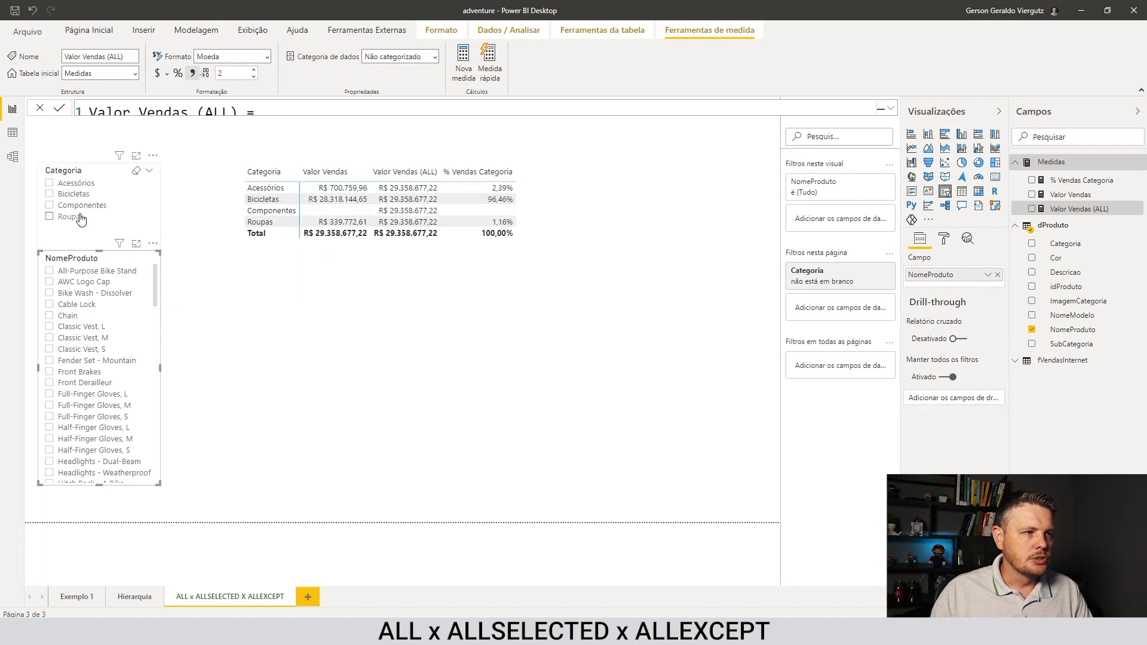
- Filter the report by Acessórios and Bicicletas and compare the Valor Vendas total with the Valor Vendas (ALL) total
click(49, 194)
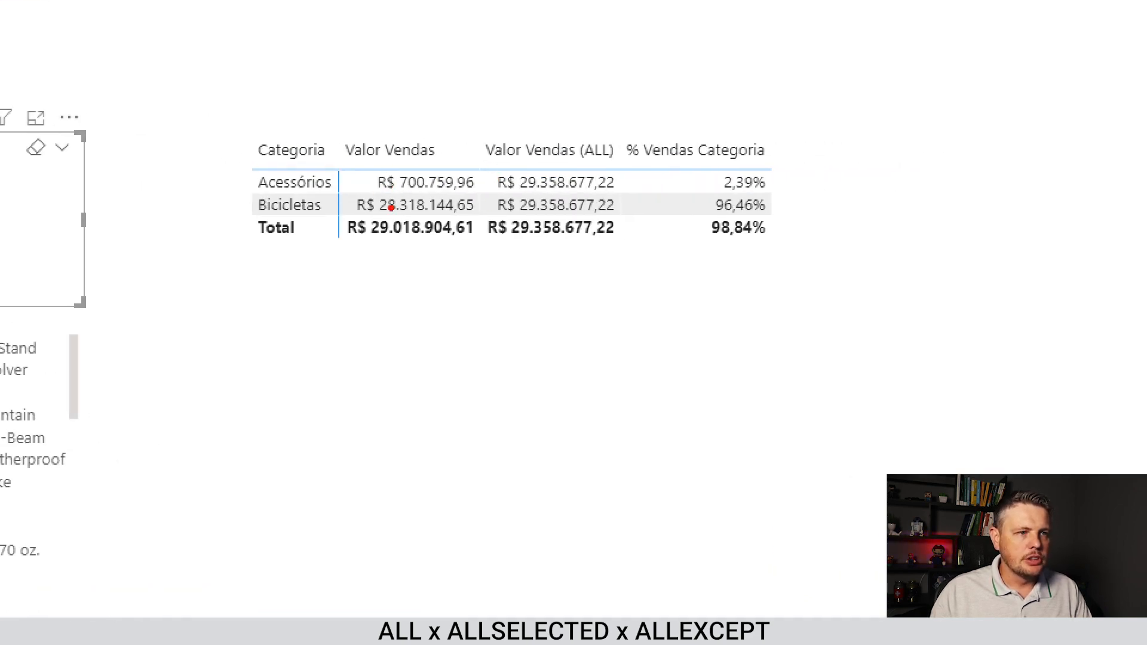
drag(413, 244, 389, 276)
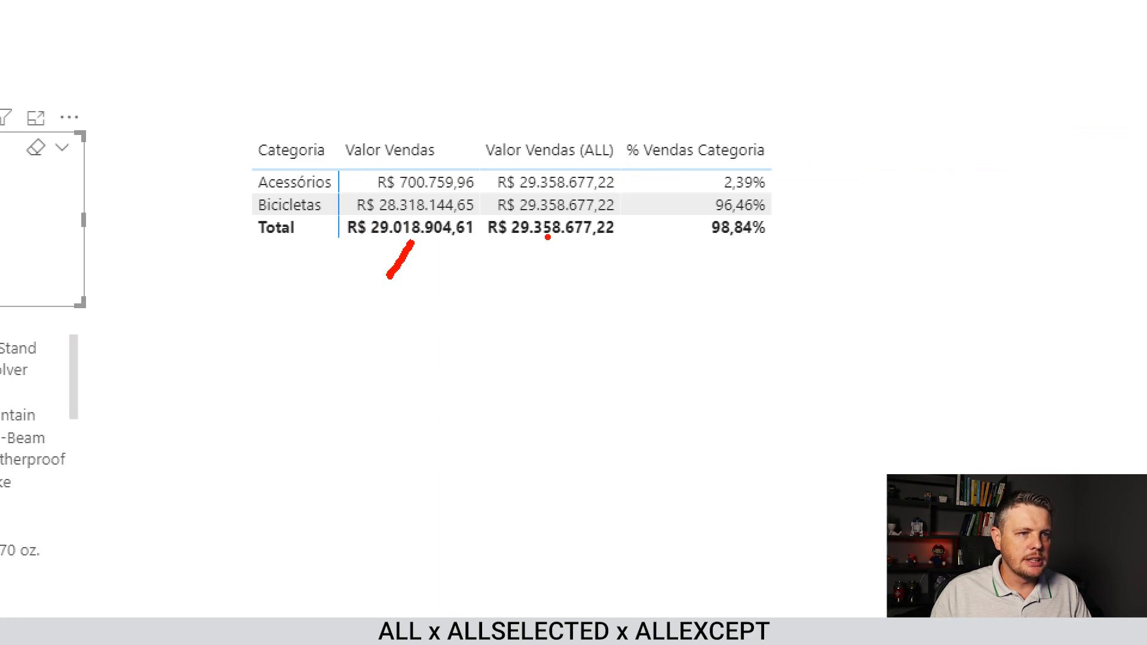
drag(552, 237, 548, 272)
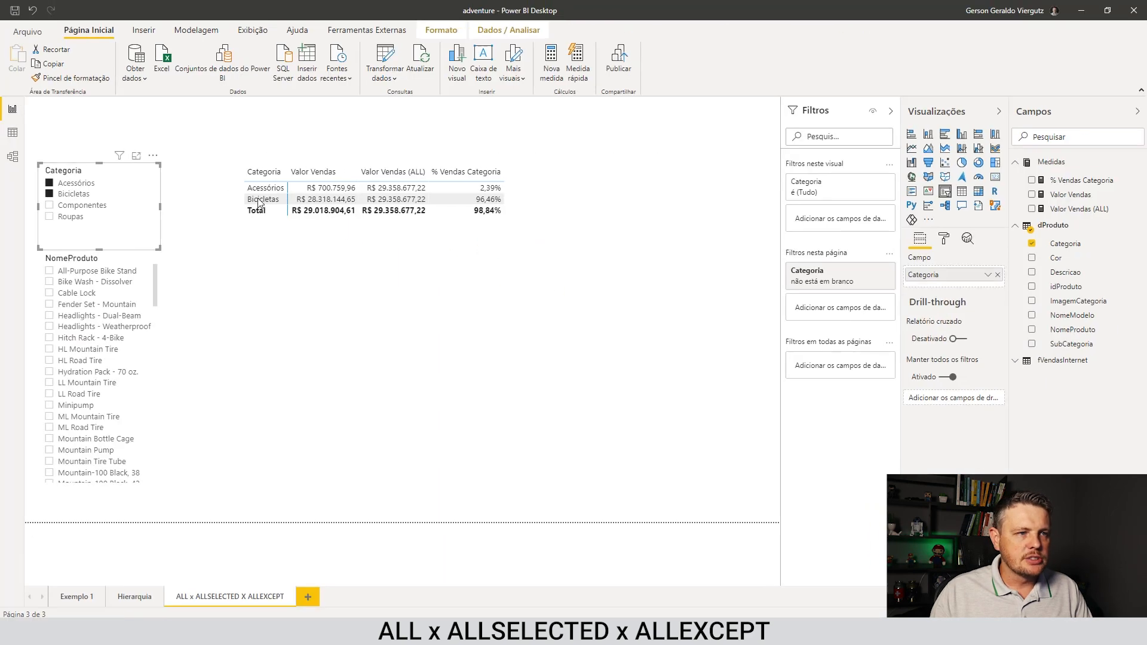
click(329, 200)
drag(272, 158, 401, 186)
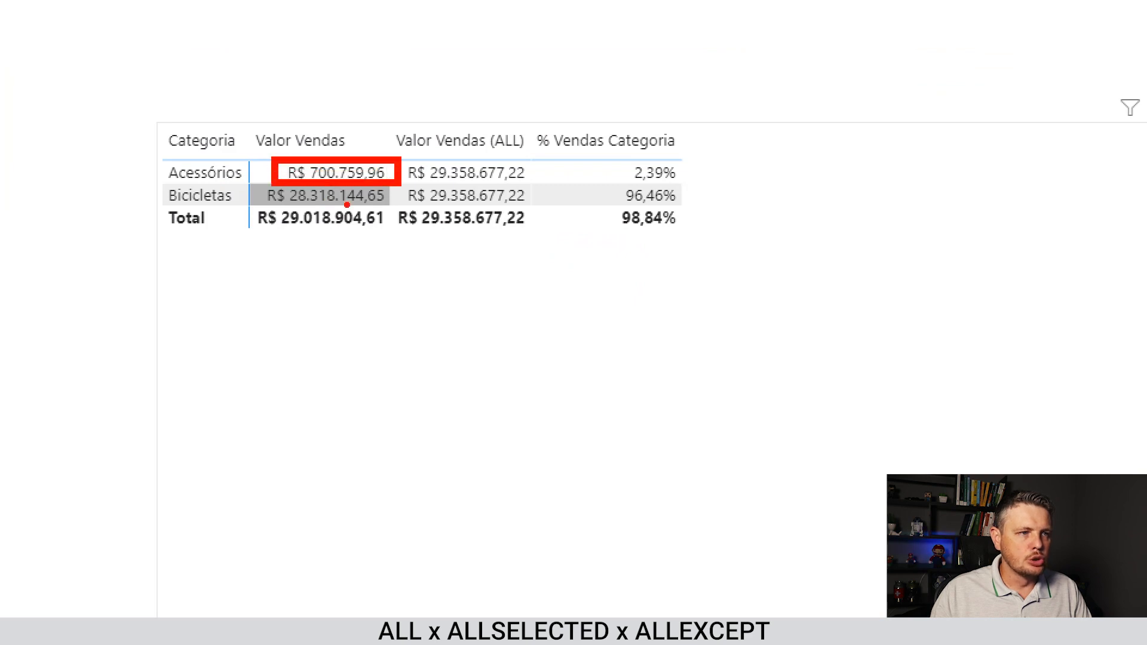
drag(304, 230, 266, 295)
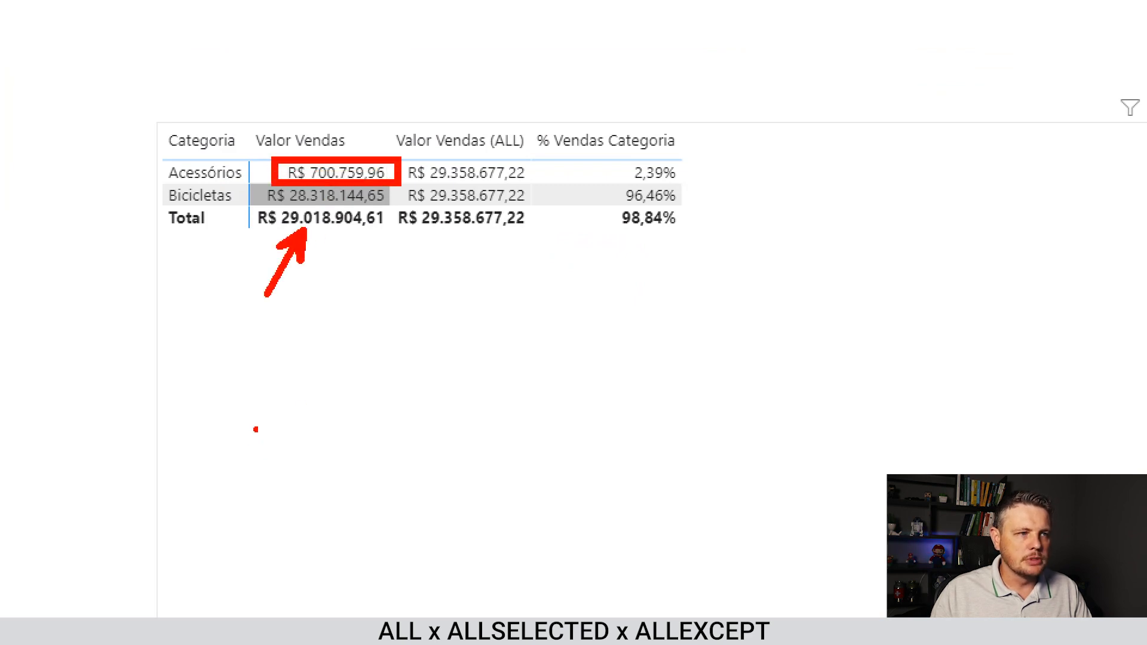
mouse_move(389, 122)
mouse_down()
mouse_move(484, 212)
mouse_move(536, 235)
mouse_up()
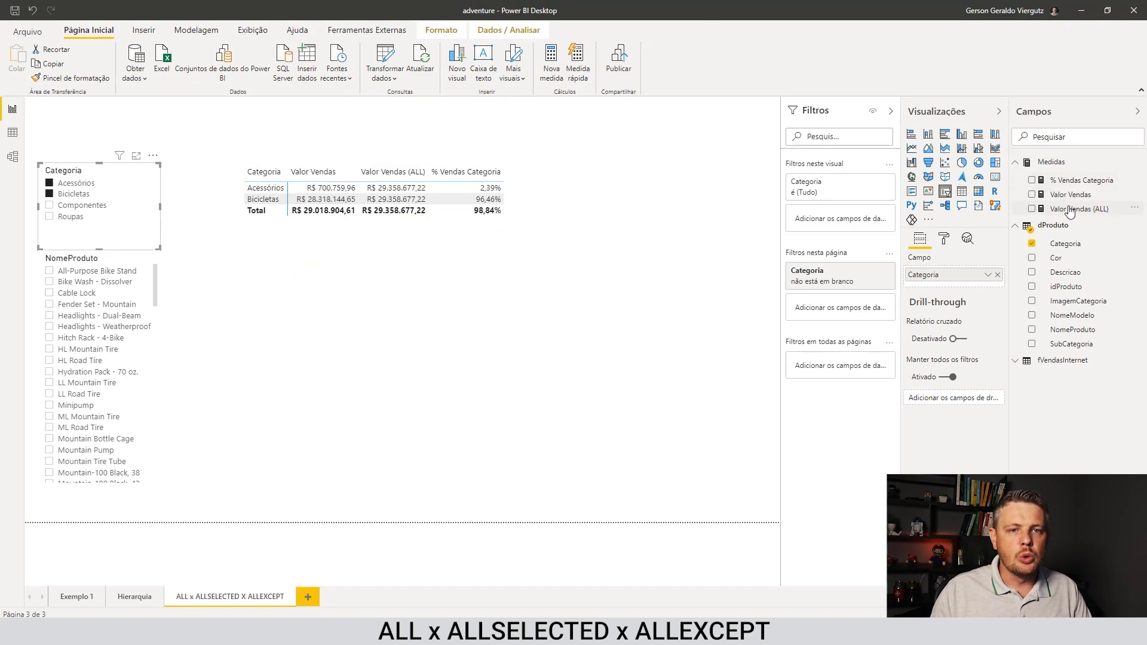
- Open the Valor Vendas (ALL) measure's formula and copy its full text
right_click(1070, 211)
click(1068, 213)
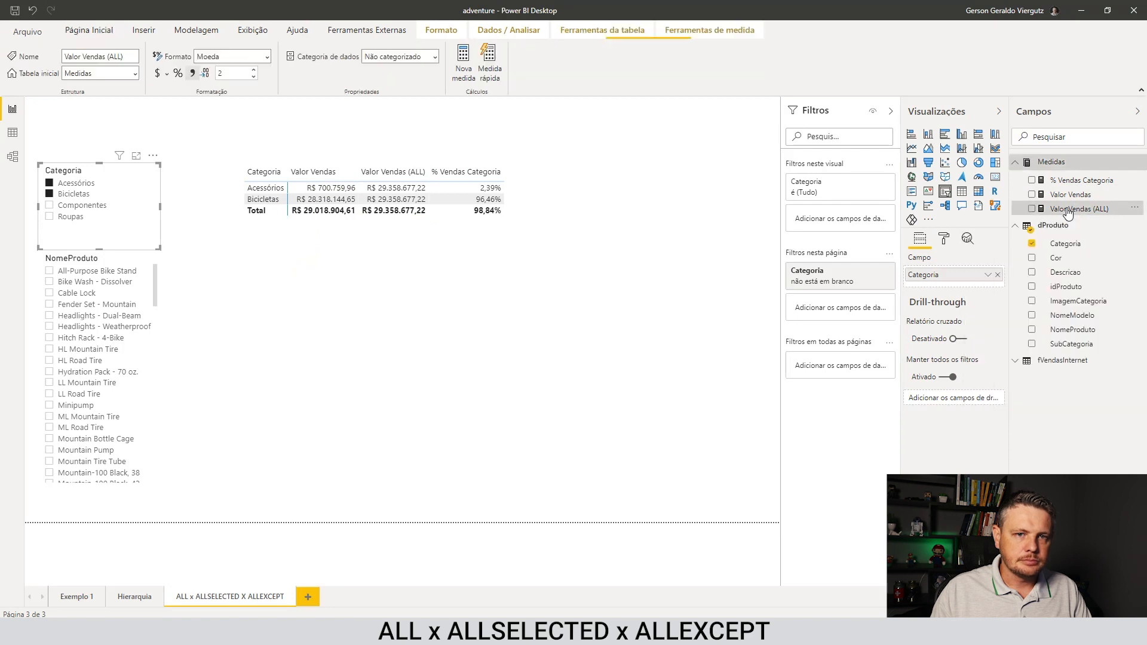
click(891, 108)
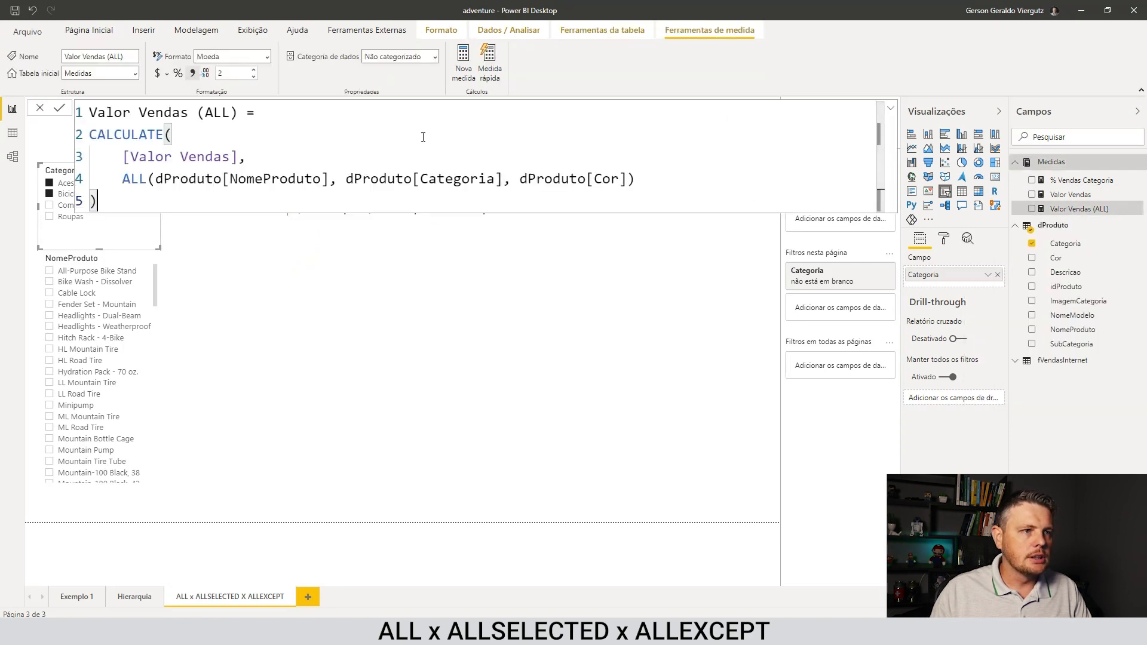
drag(103, 192, 89, 107)
key(ctrl+c)
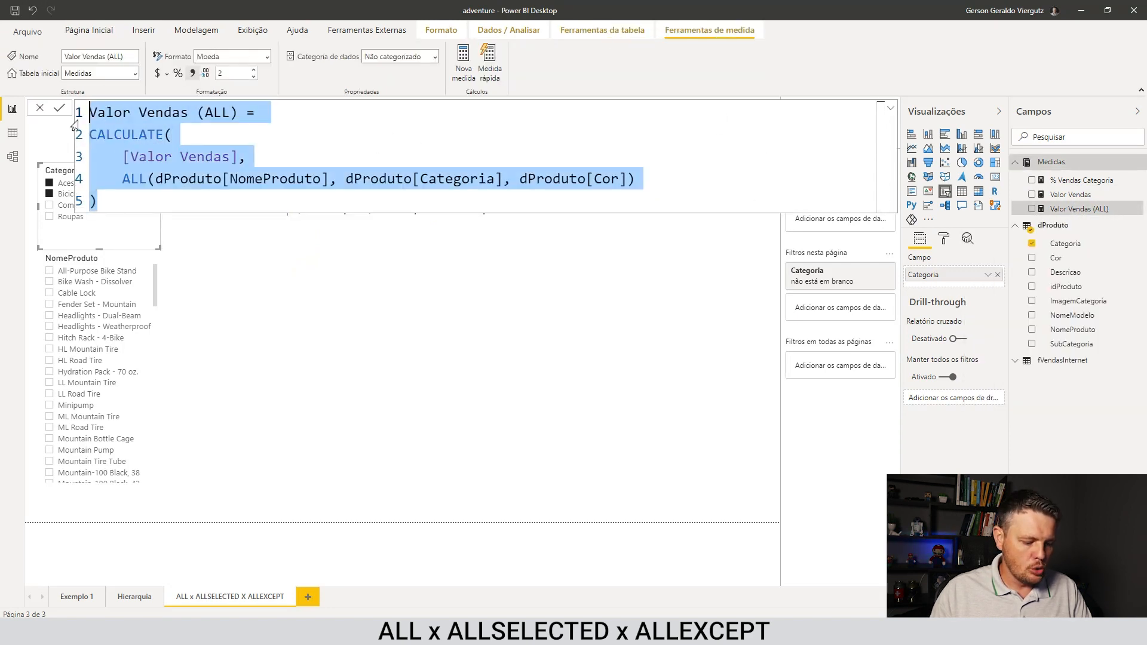
- Create a new measure in the Medidas table from the copied formula and name it Valor Vendas (ALLSELECTED)
right_click(1044, 160)
click(1046, 176)
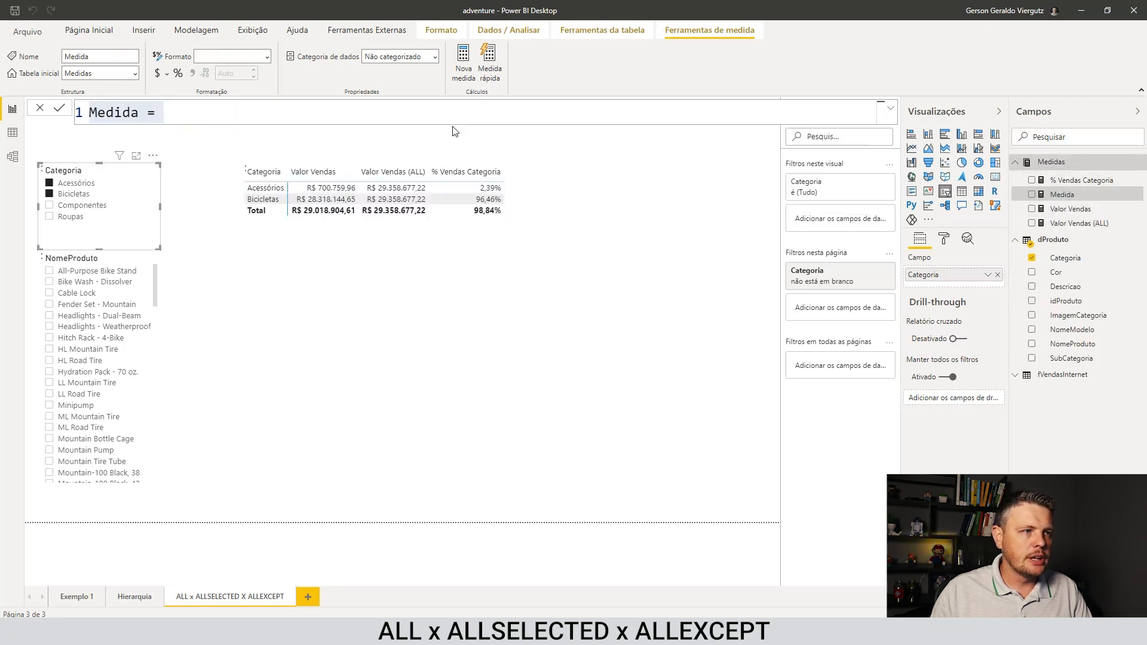
key(ctrl+v)
click(233, 110)
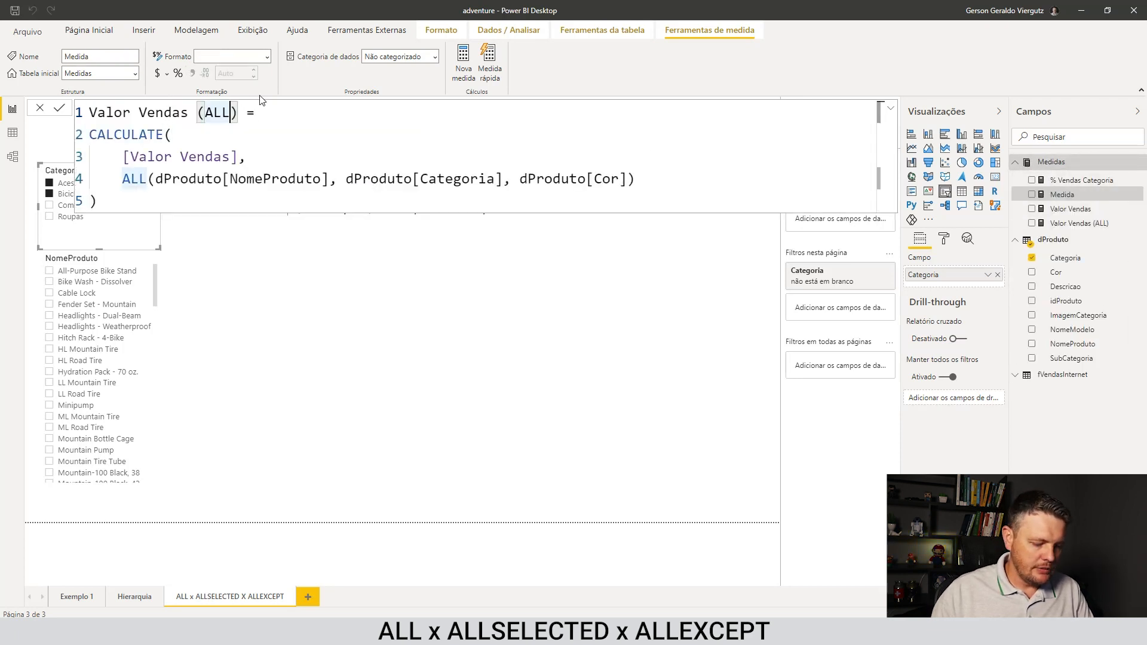
text(SELECTE)
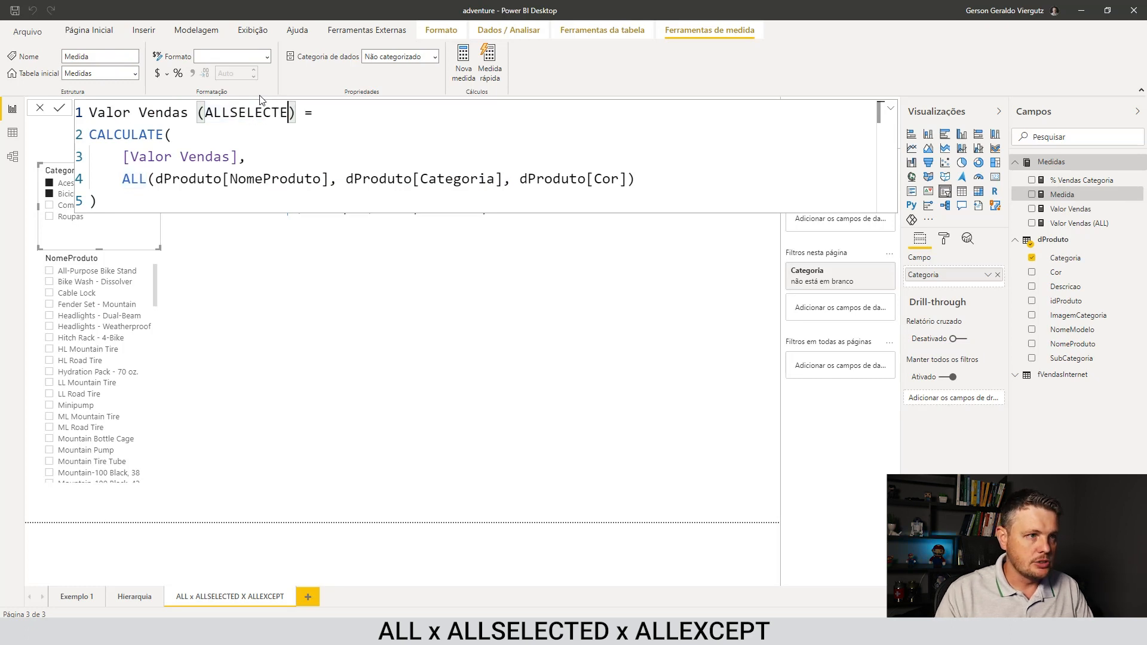
text(D)
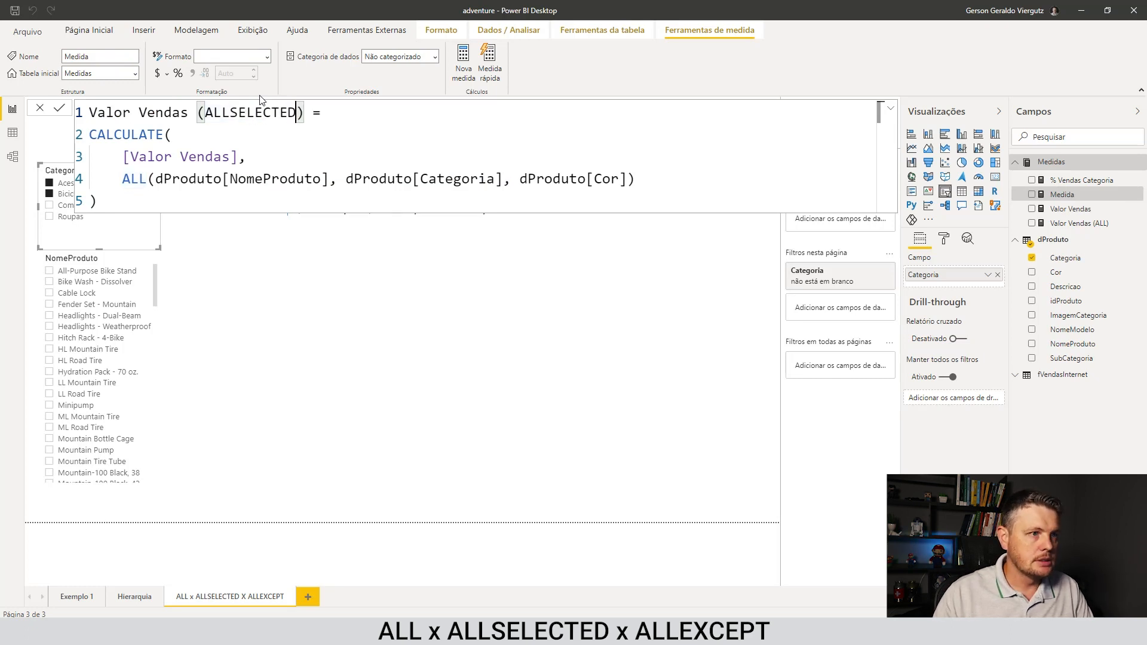
- Replace the ALL function with ALLSELECTED in the new measure's formula and commit it
key(Down)
key(Down)
key(Left)
key(Down)
key(Left)
key(Left)
key(Left)
key(Left)
key(Left)
key(Left)
key(Left)
key(Left)
text(SELECTED)
key(End)
key(Return)
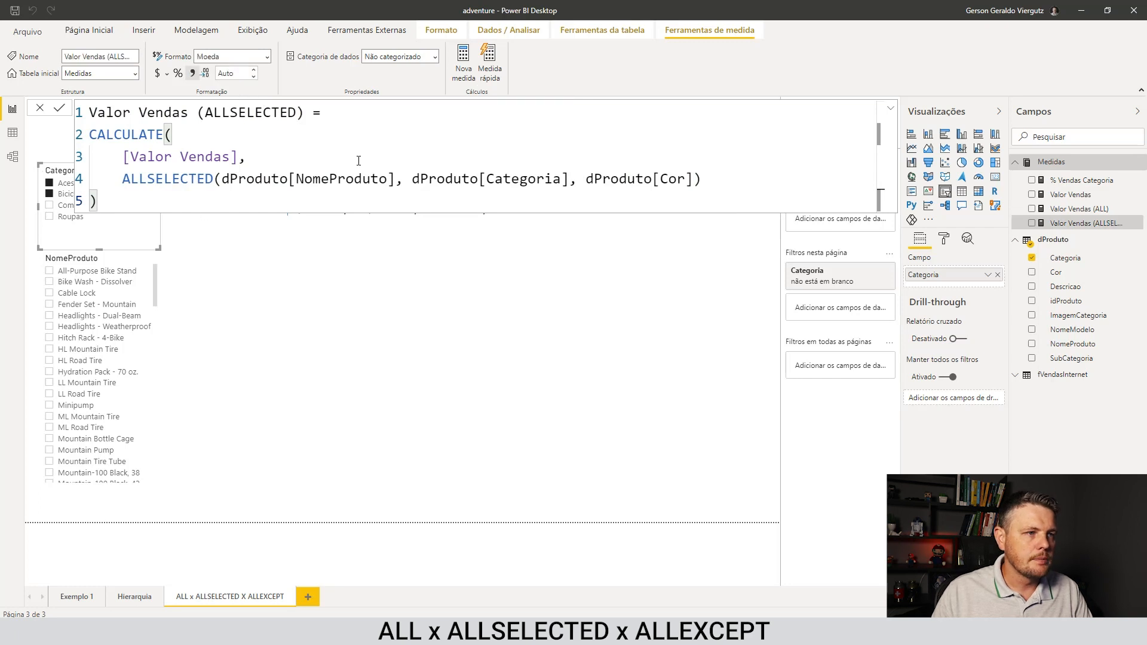
click(890, 109)
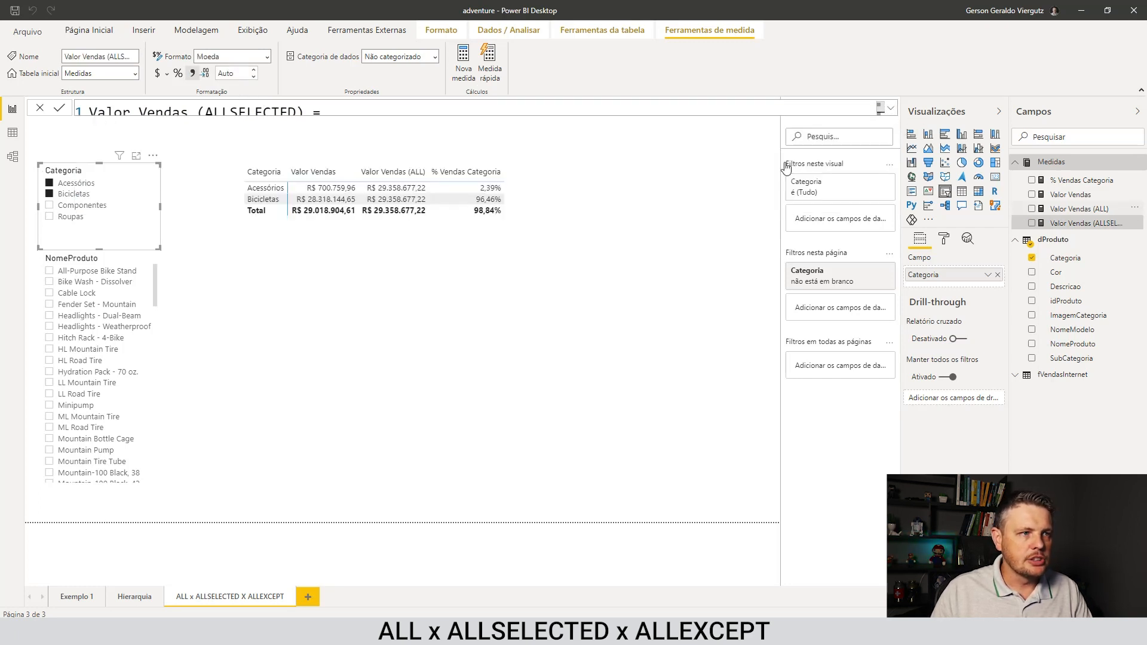
- Set Valor Vendas (ALLSELECTED) to 2 decimal places and add it as a value in the matrix
click(239, 74)
text(2)
key(Tab)
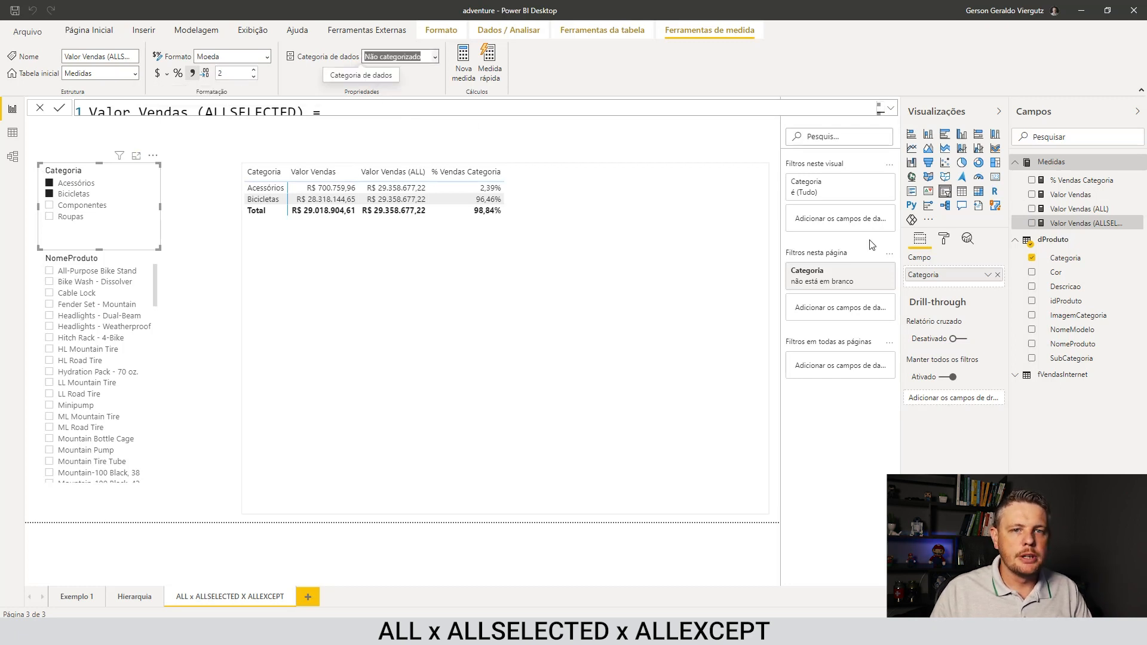
drag(1083, 223, 695, 260)
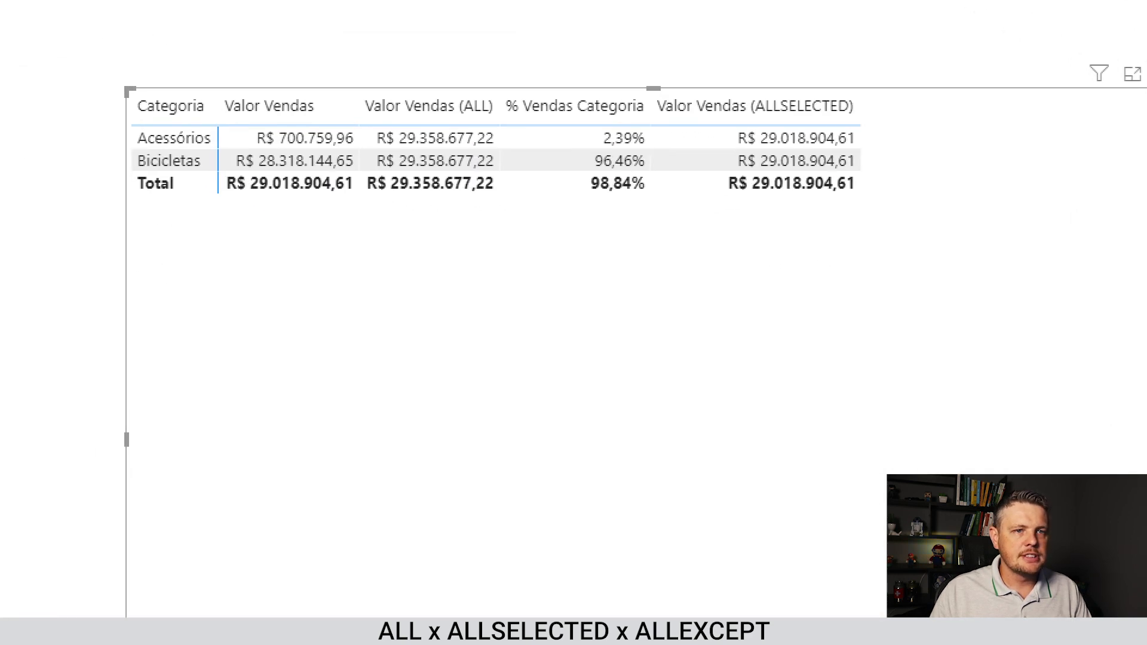
- Compare the Valor Vendas (ALLSELECTED) column with the Valor Vendas and Valor Vendas (ALL) totals in the matrix
drag(703, 140, 880, 227)
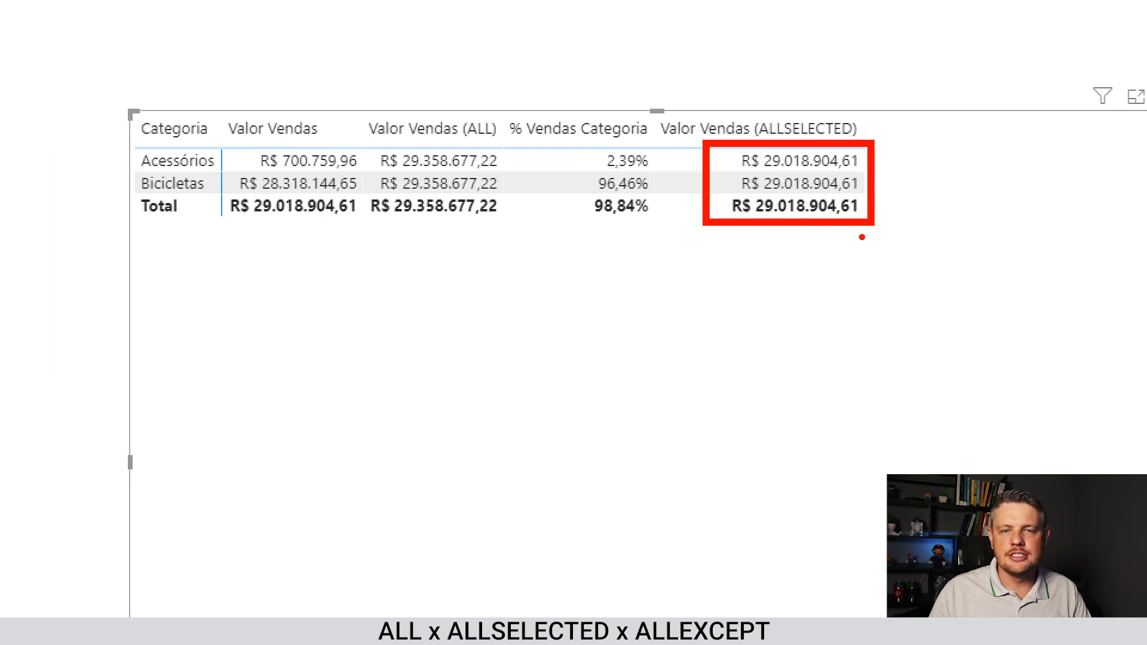
mouse_move(818, 227)
mouse_down()
mouse_move(526, 293)
mouse_move(326, 246)
mouse_move(323, 229)
mouse_move(299, 268)
mouse_up()
mouse_move(461, 217)
mouse_down()
mouse_move(424, 242)
mouse_move(464, 241)
mouse_up()
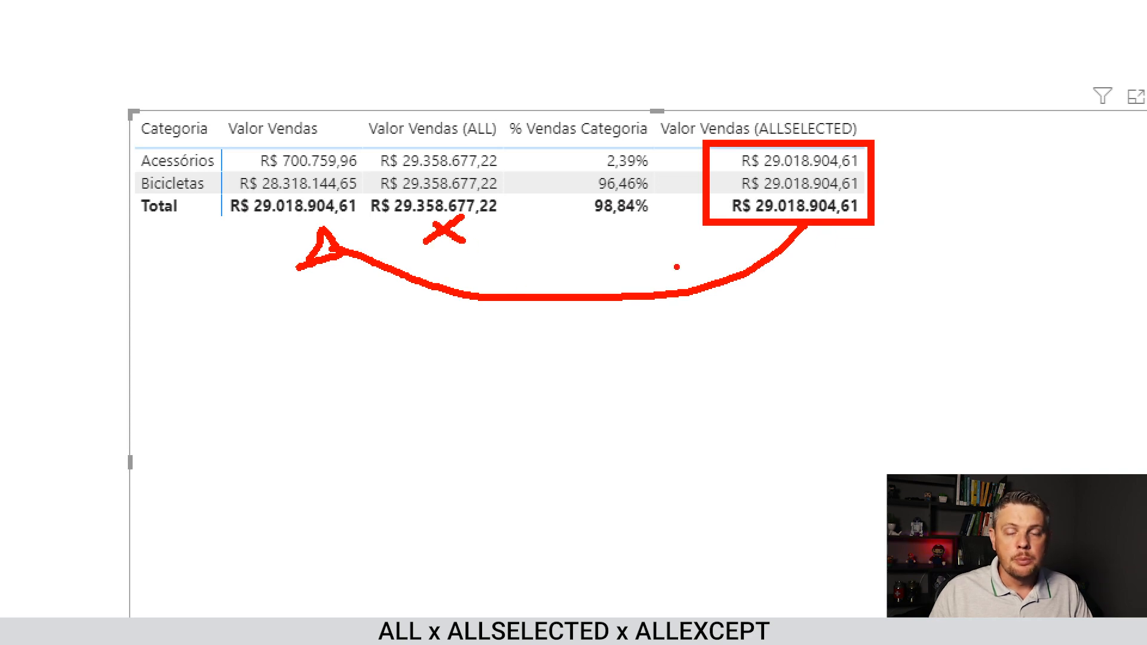
key(Escape)
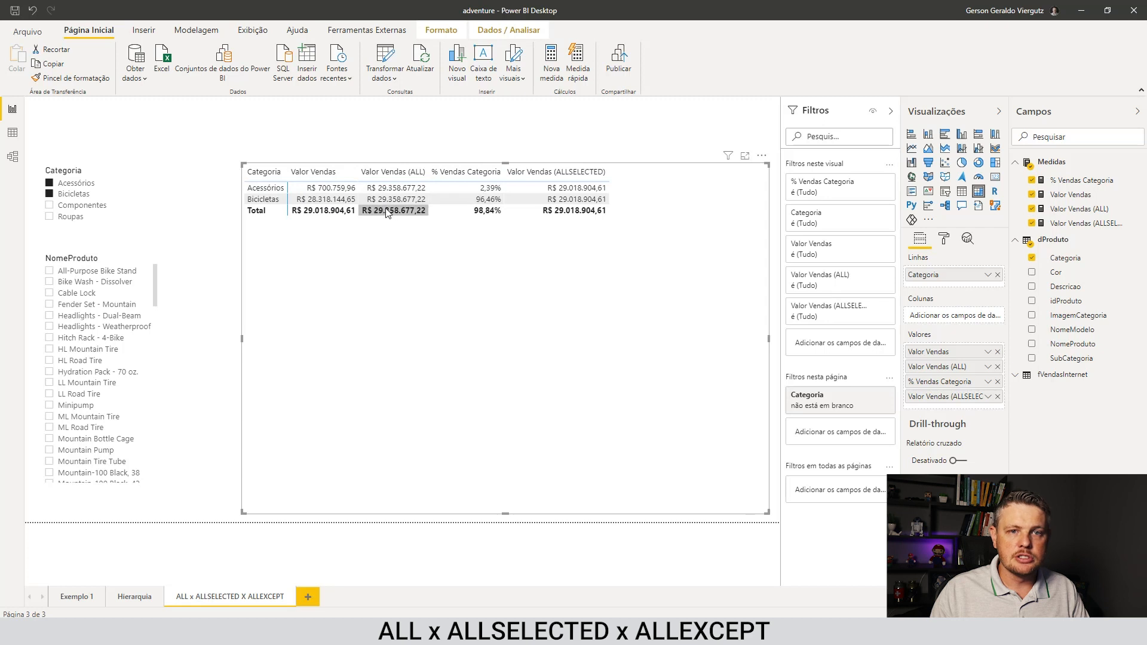
- Review the columns listed inside ALLSELECTED in the Valor Vendas (ALLSELECTED) formula
click(1075, 224)
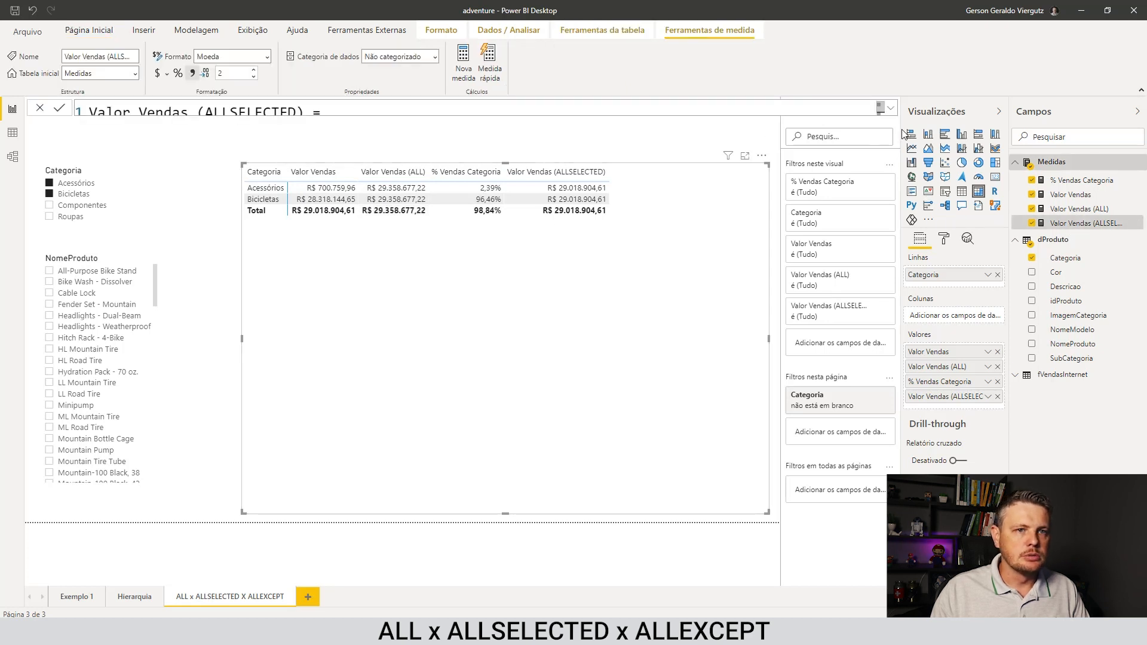
click(890, 108)
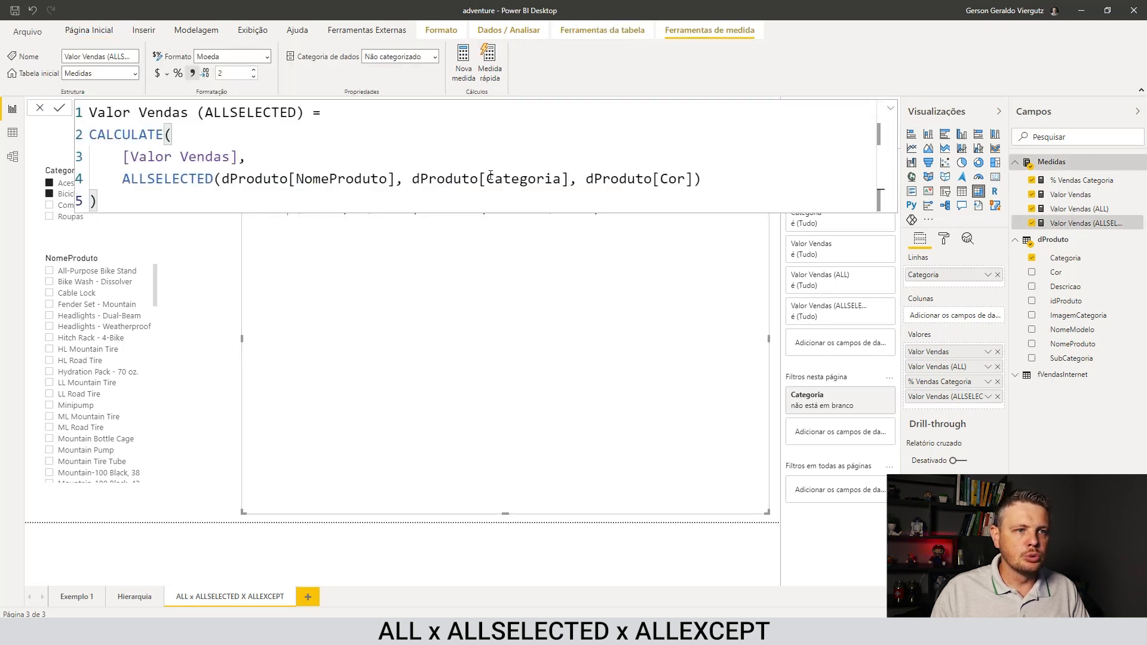
click(890, 109)
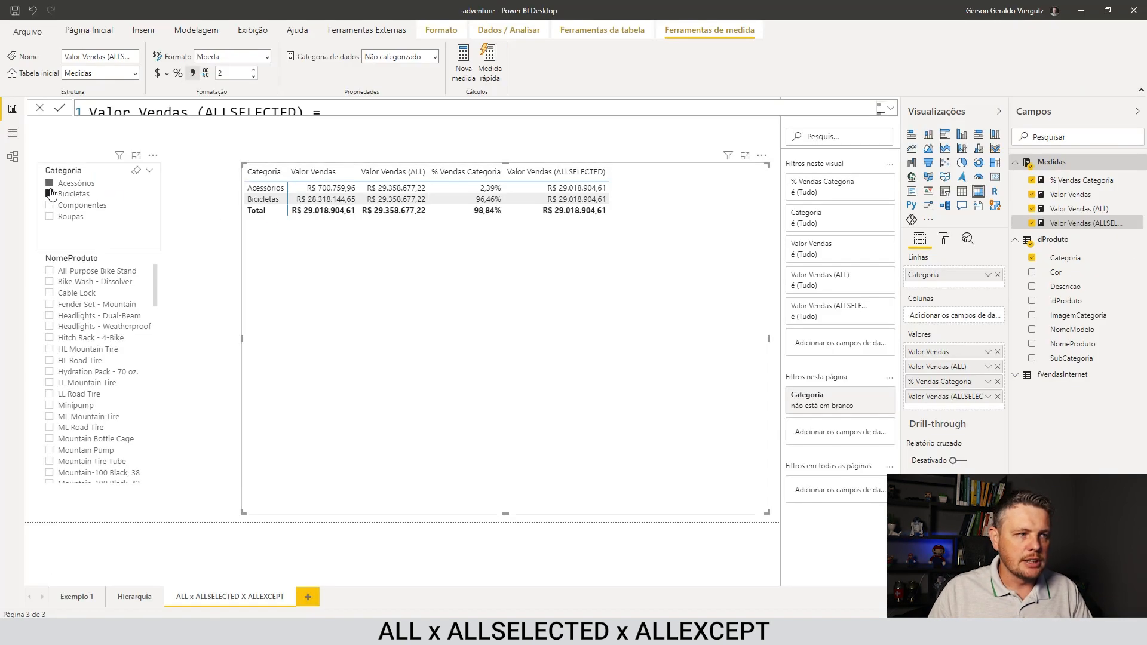
- Clear the Categoria slicer and compare the Valor Vendas (ALLSELECTED) values across all listed categories
click(50, 197)
click(50, 196)
click(51, 196)
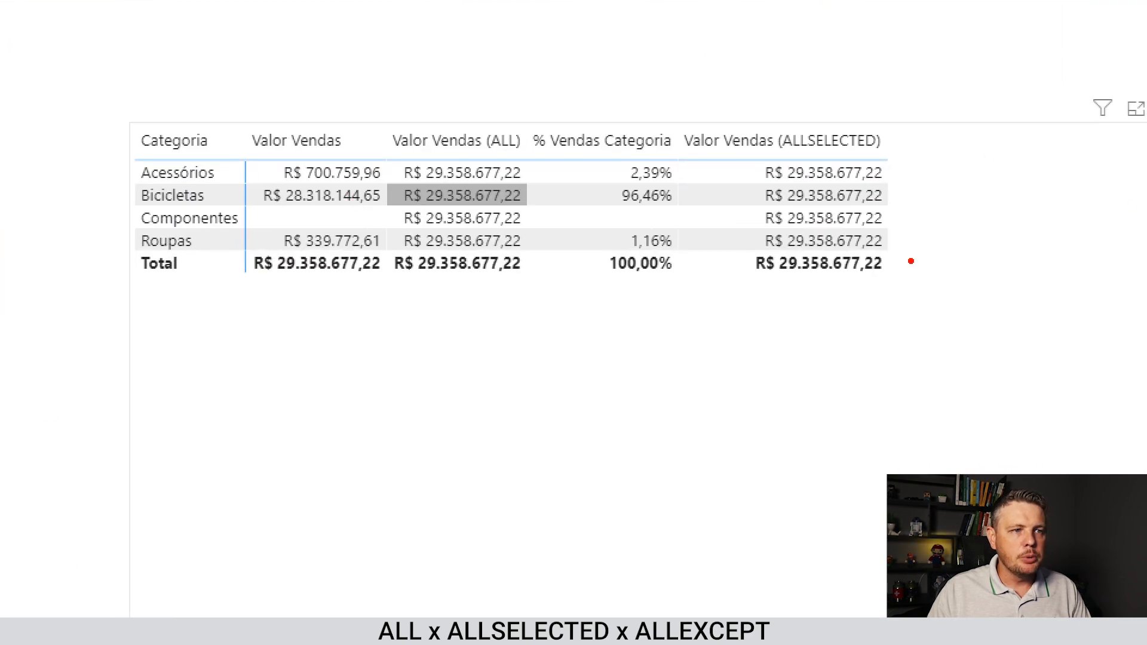
drag(119, 121, 251, 274)
mouse_move(667, 110)
mouse_down()
mouse_move(922, 268)
mouse_move(898, 279)
mouse_up()
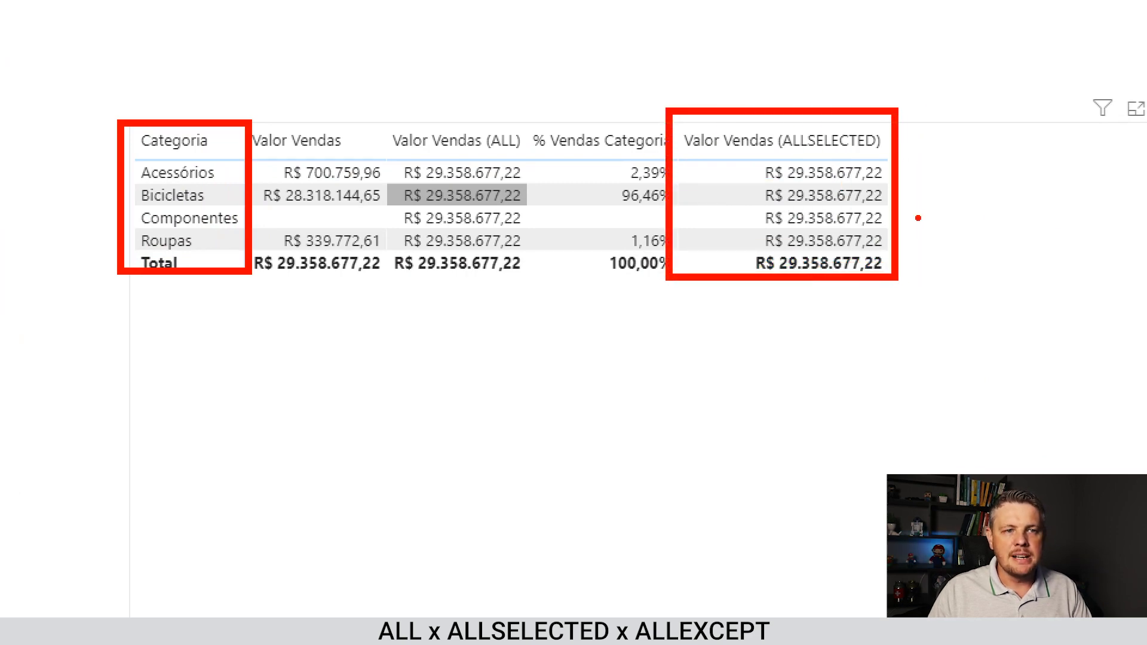
key(Escape)
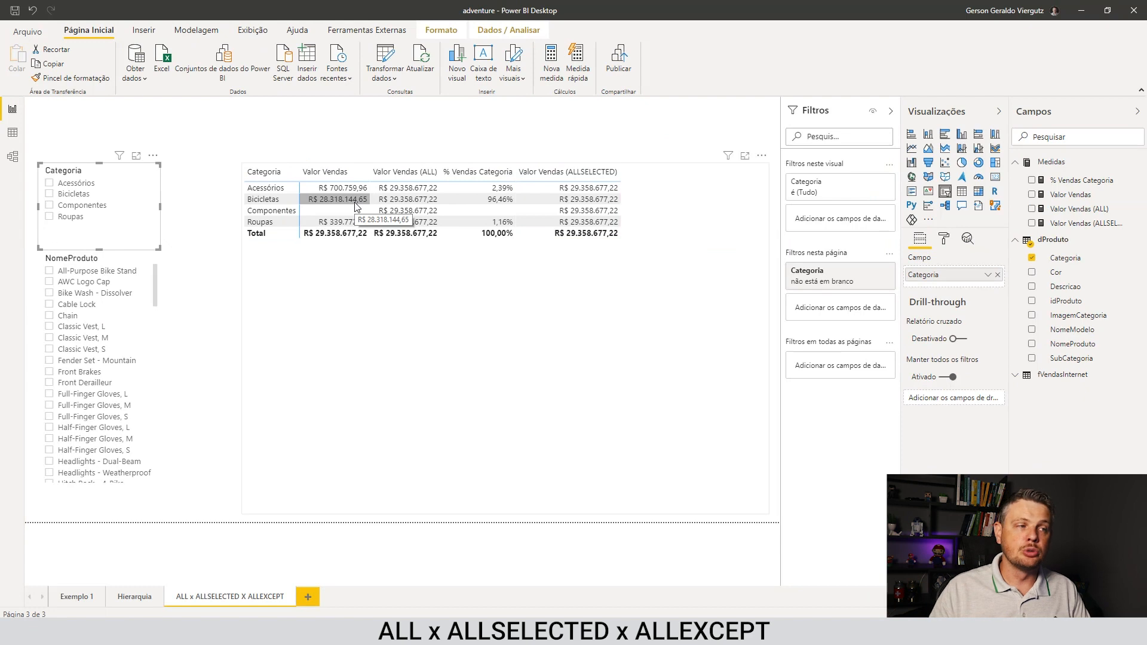
- Filter the report by Acessórios and Bicicletas in the Categoria slicer and leave the slicer deselected
click(49, 183)
ctrl+click(49, 194)
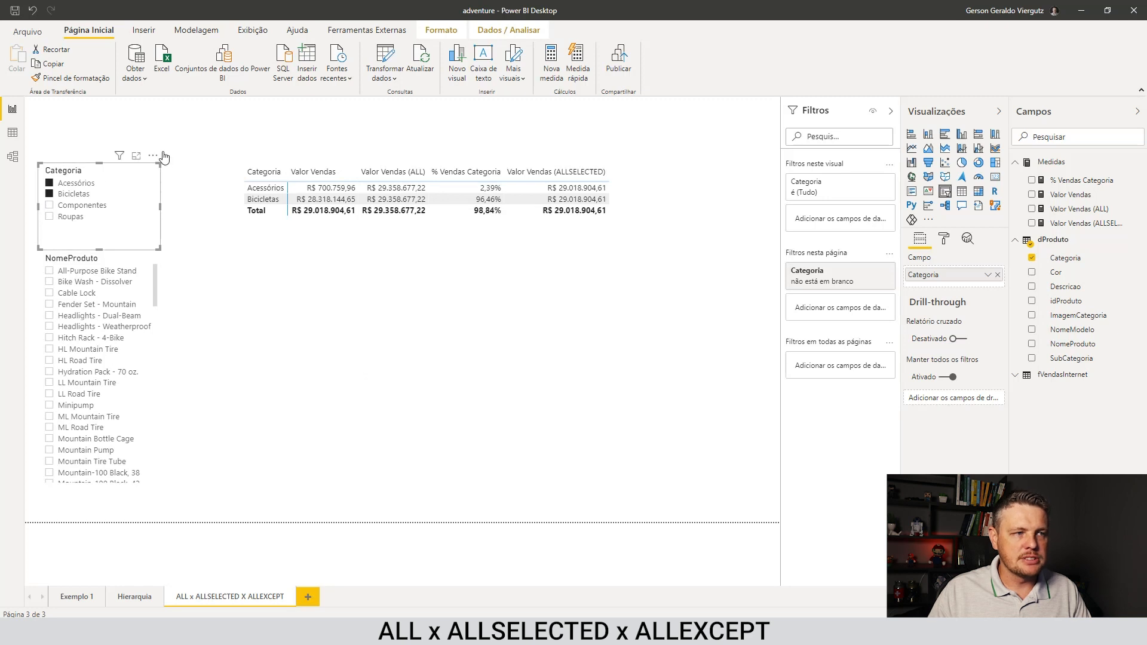
click(207, 133)
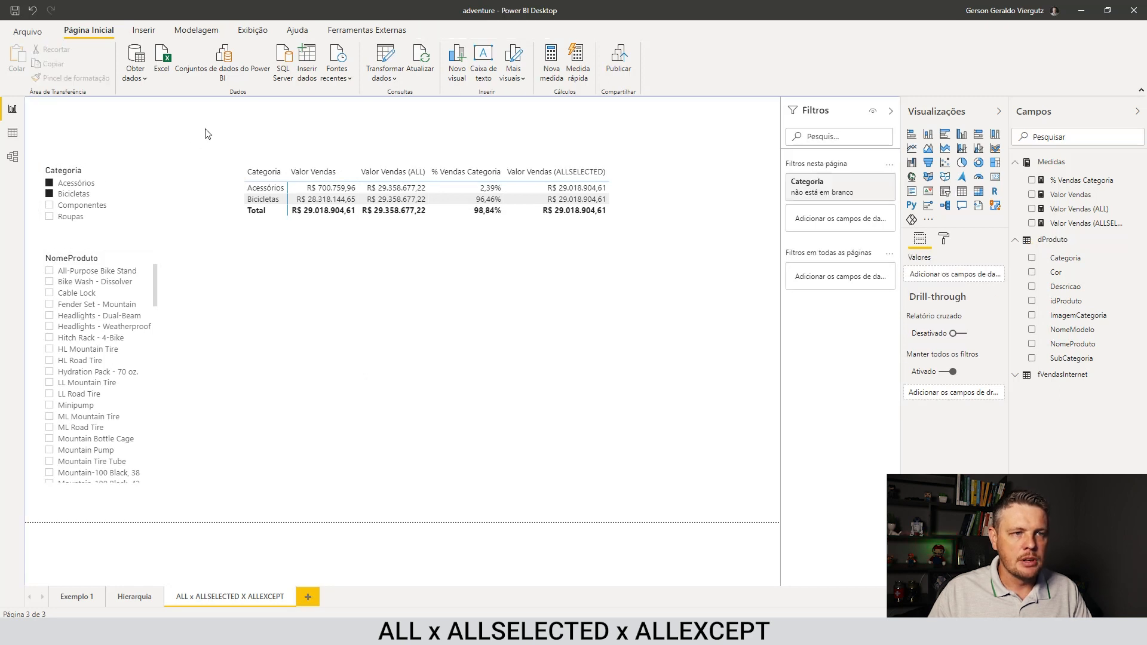
- Create another new measure in the Medidas table
right_click(1067, 184)
click(1048, 209)
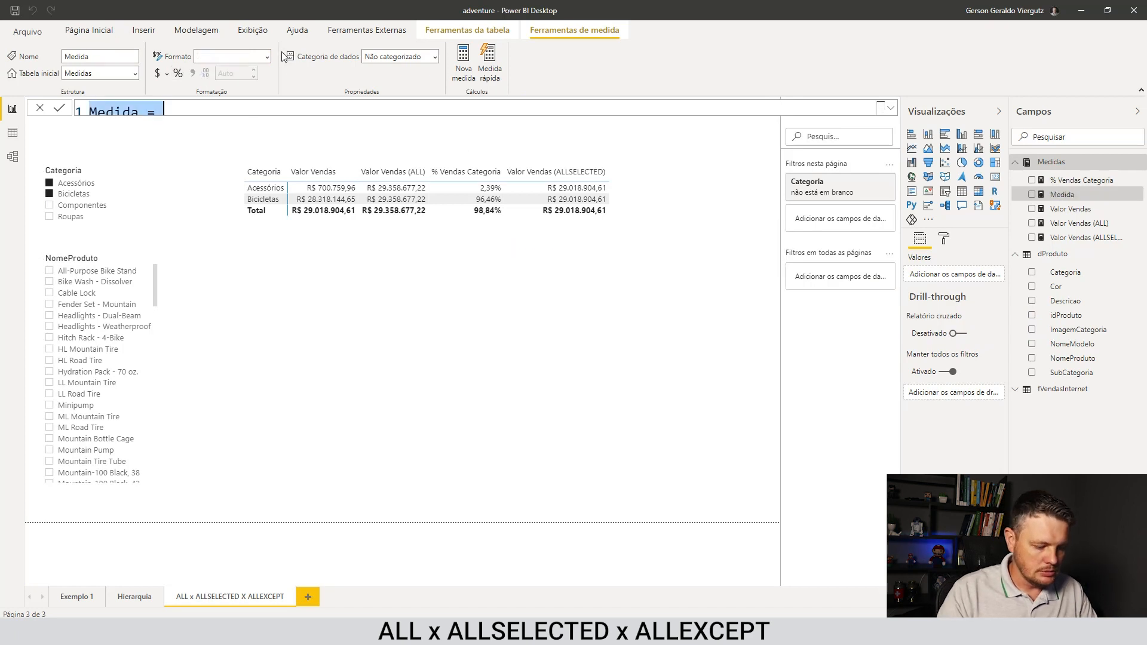
text(% vENDAS)
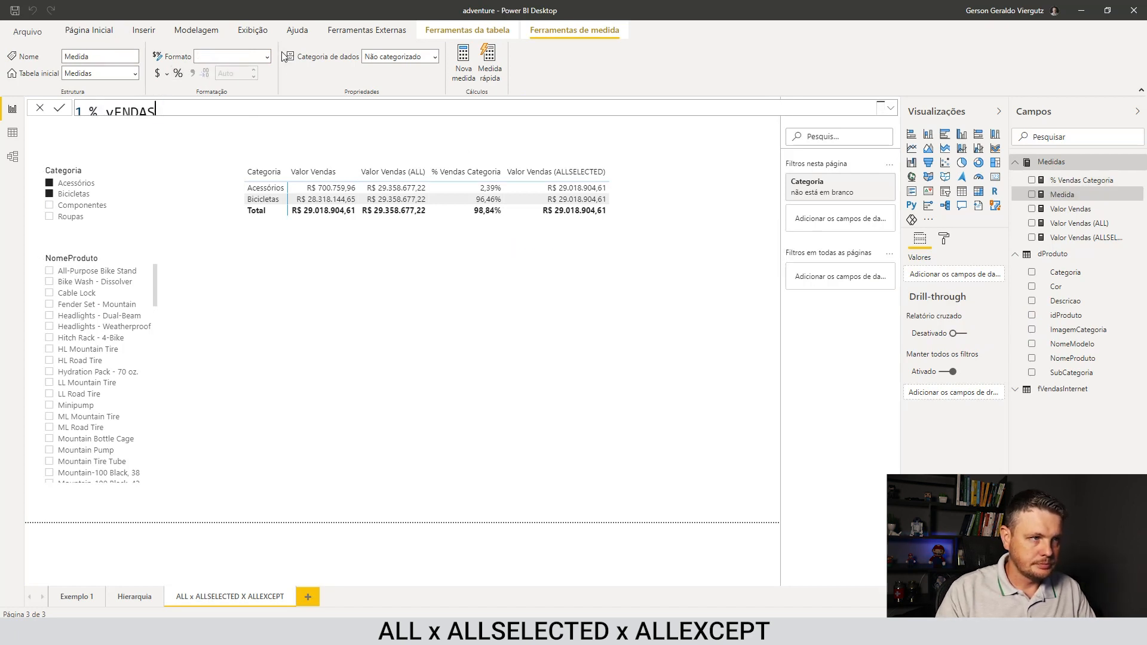
key(BackSpace)
key(BackSpace)
key(BackSpace)
key(BackSpace)
key(BackSpace)
key(BackSpace)
key(BackSpace)
key(BackSpace)
key(BackSpace)
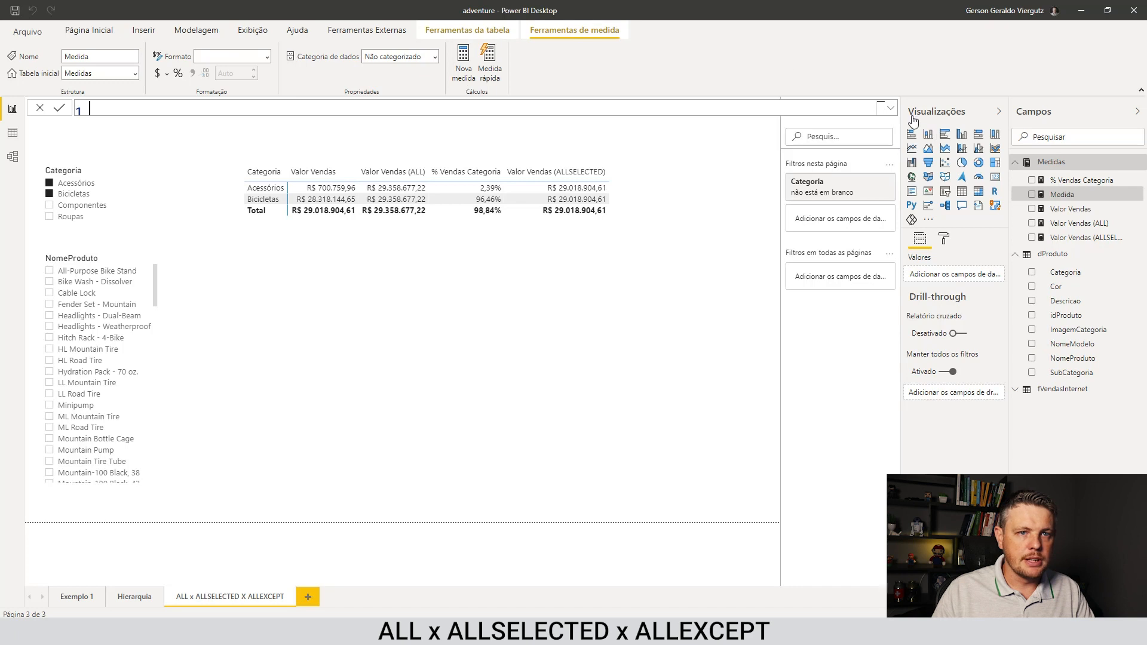
- Name the new measure % Vendas Categoria (ALLSELECTED) and begin a second line for its expression
click(892, 110)
text(%)
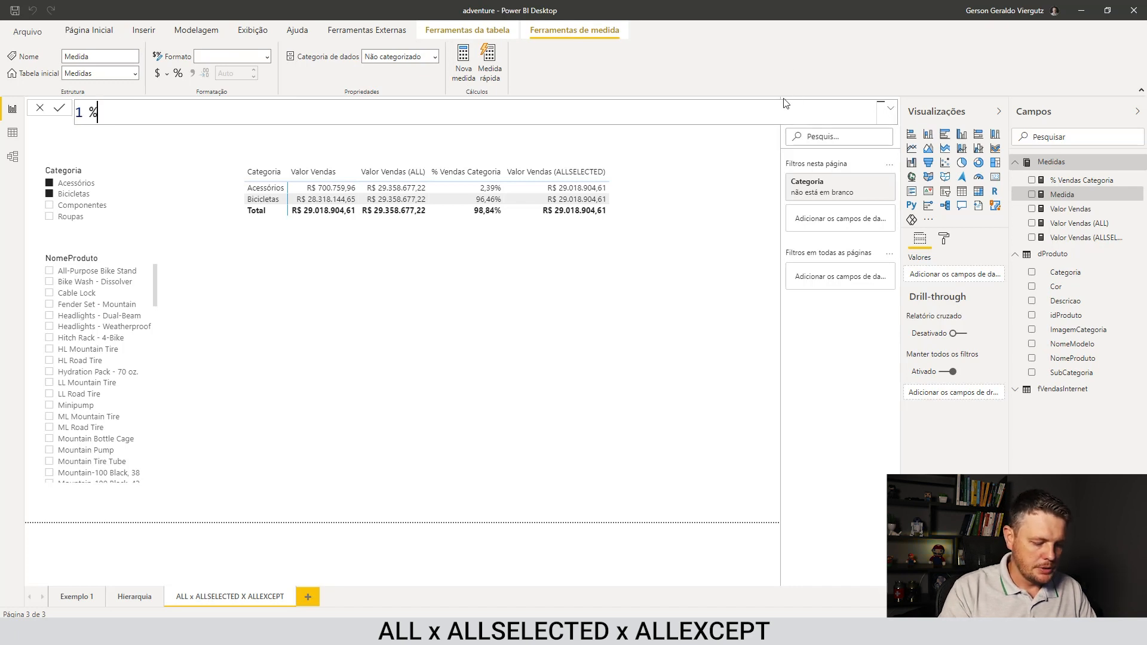
text( Vendas Categ)
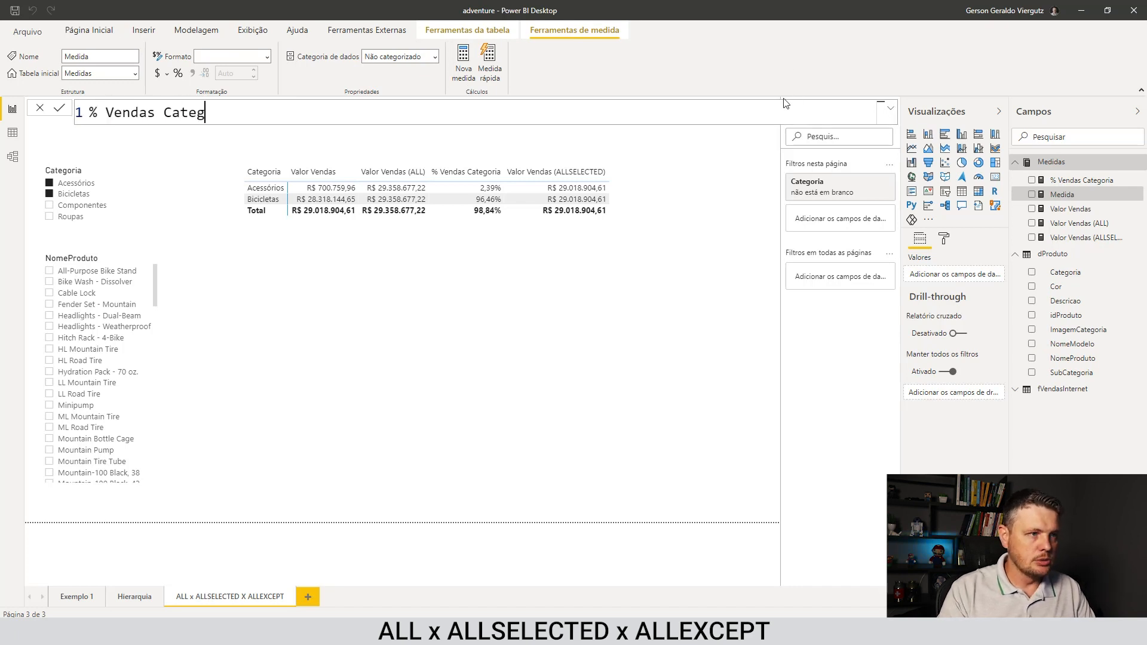
text(oria (ALLLE)
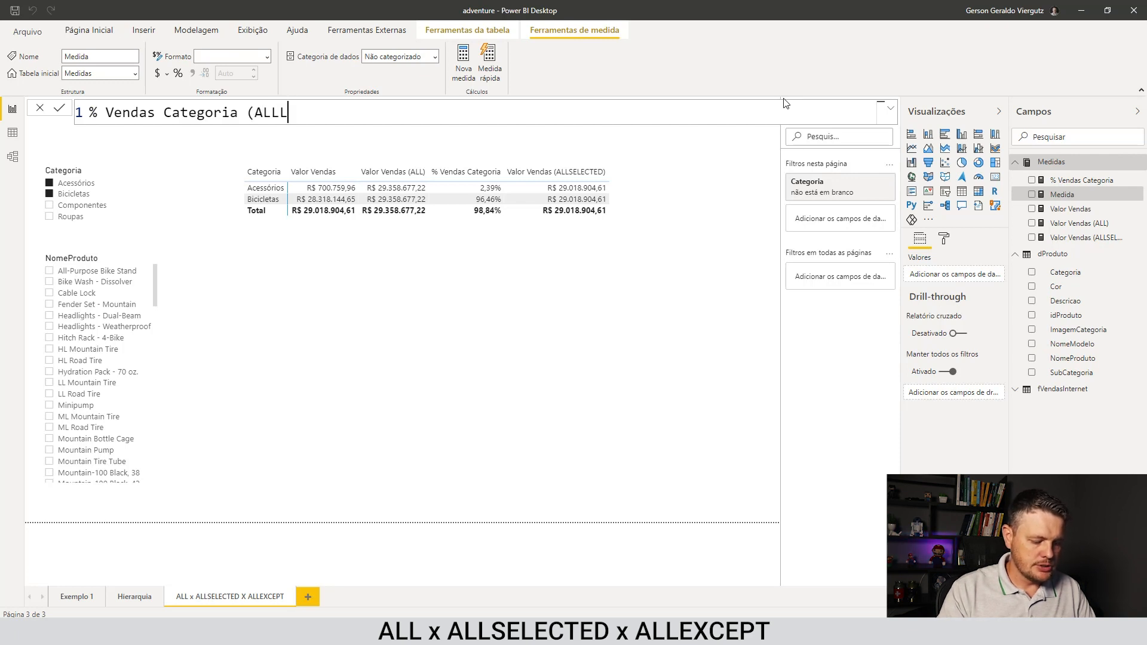
key(BackSpace)
key(BackSpace)
text(SE)
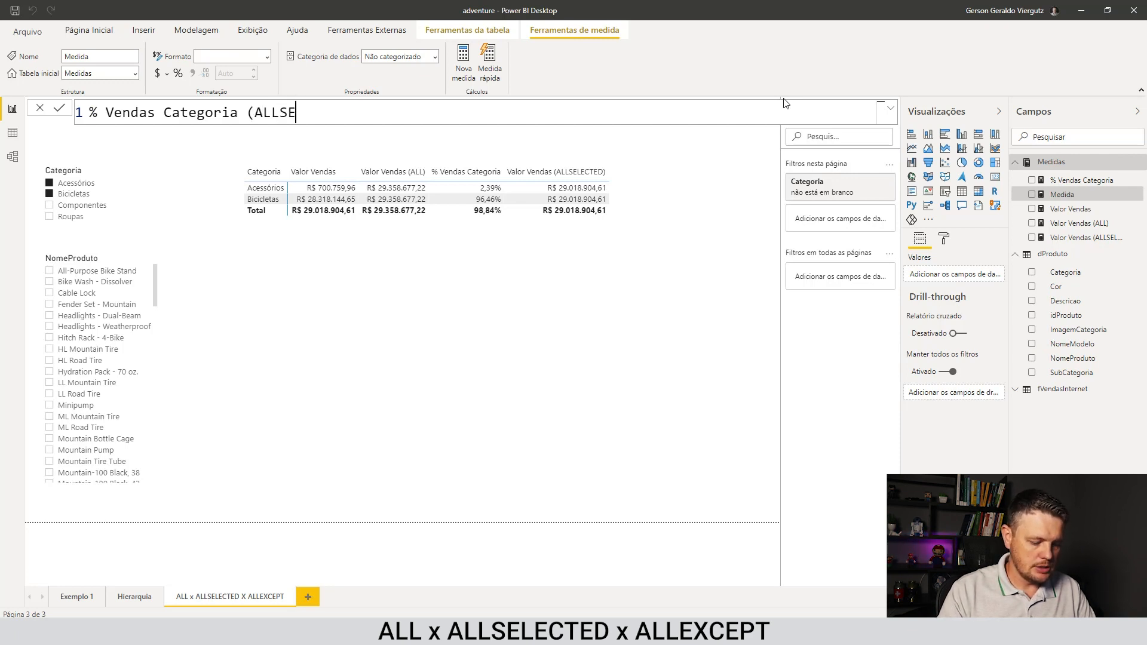
text(LECTED) =)
key(shift+Return)
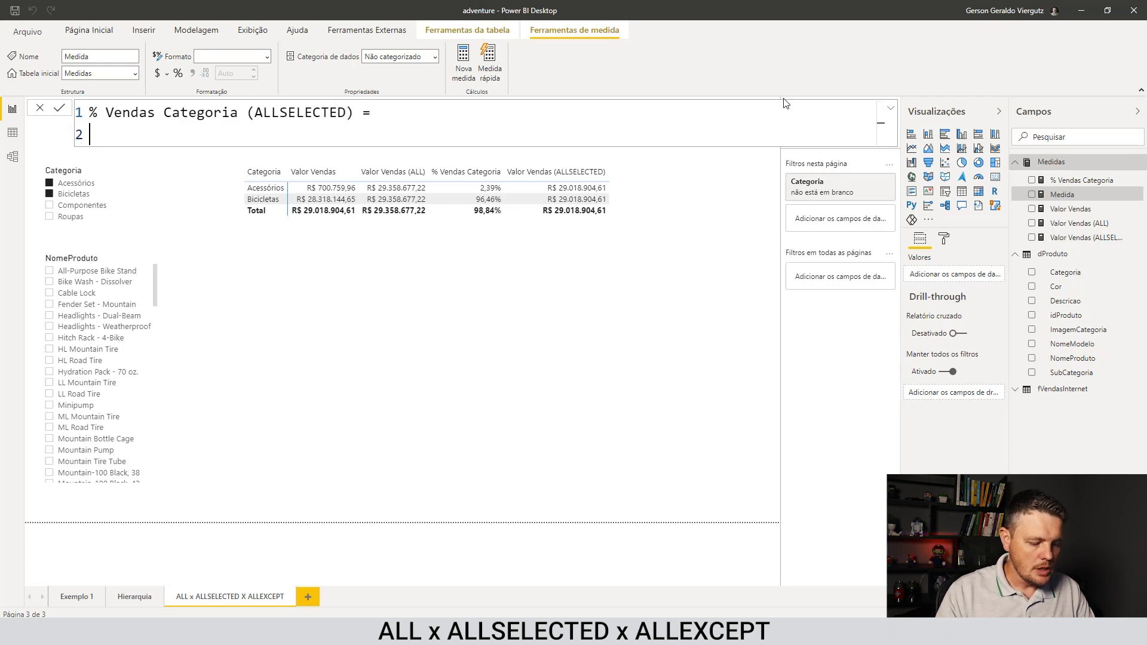
- Write the measure's expression as DIVIDE([Valor Vendas],[Valor Vendas (ALLSELECTED)])
text(DIVIDE()
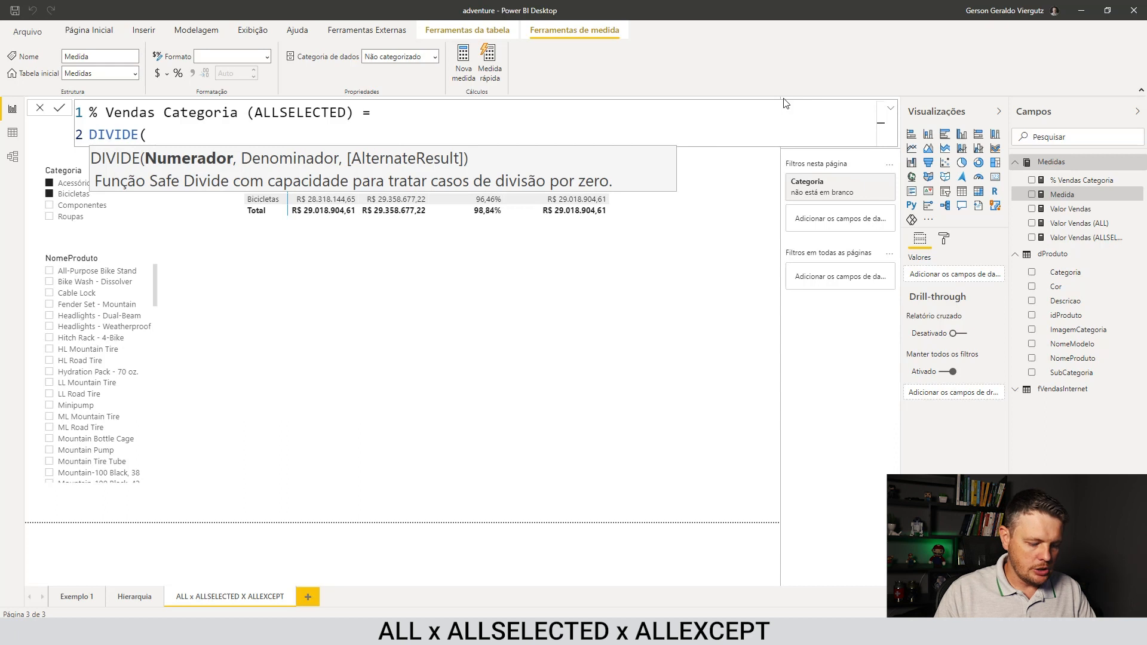
text([va)
key(Tab)
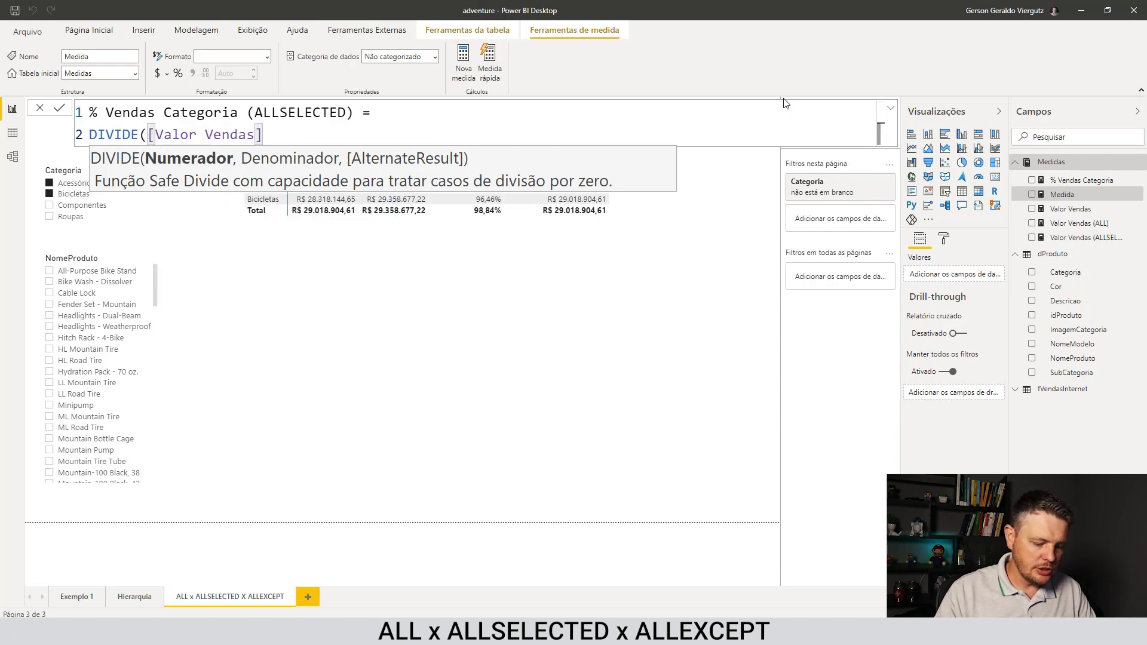
text(,valo)
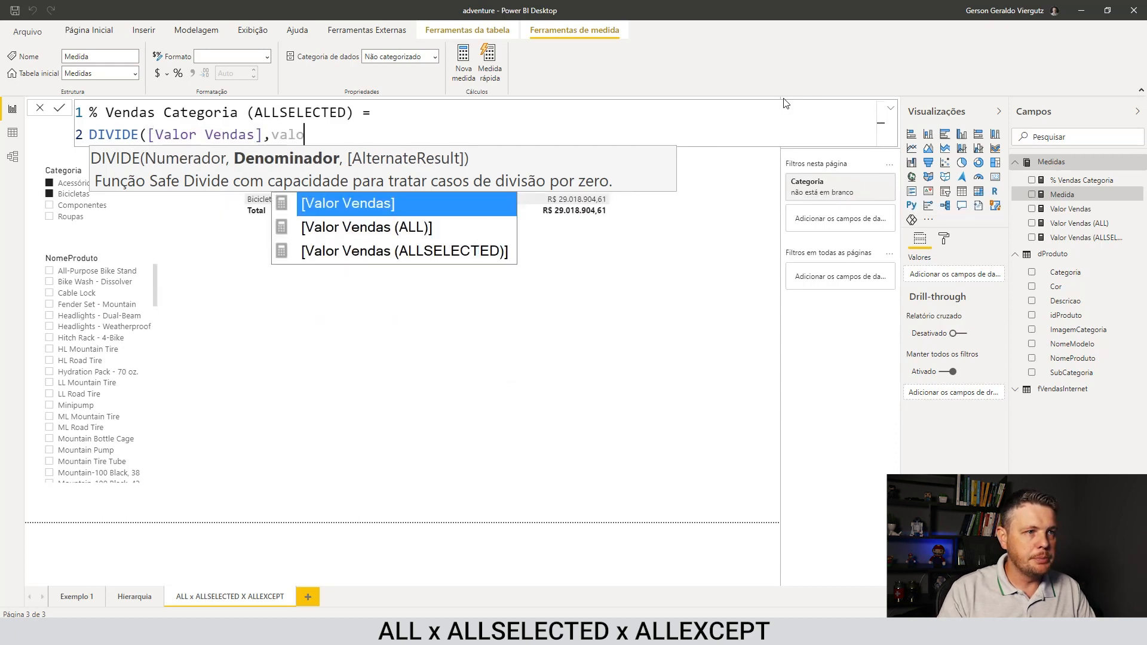
key(Down)
key(Down)
key(Tab)
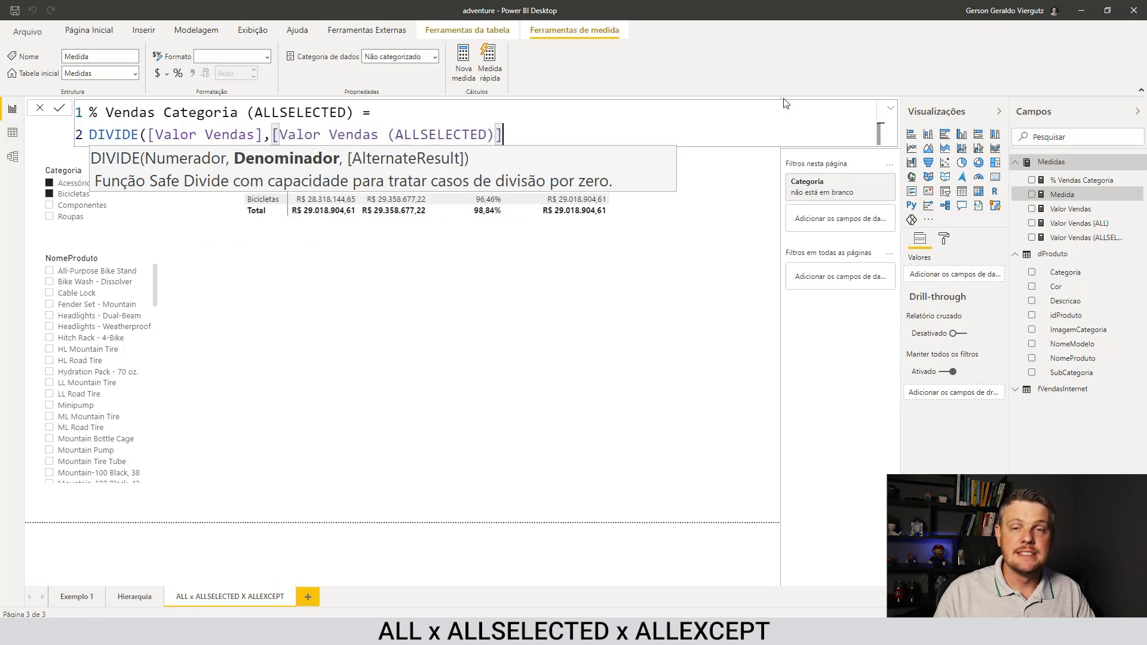
text())
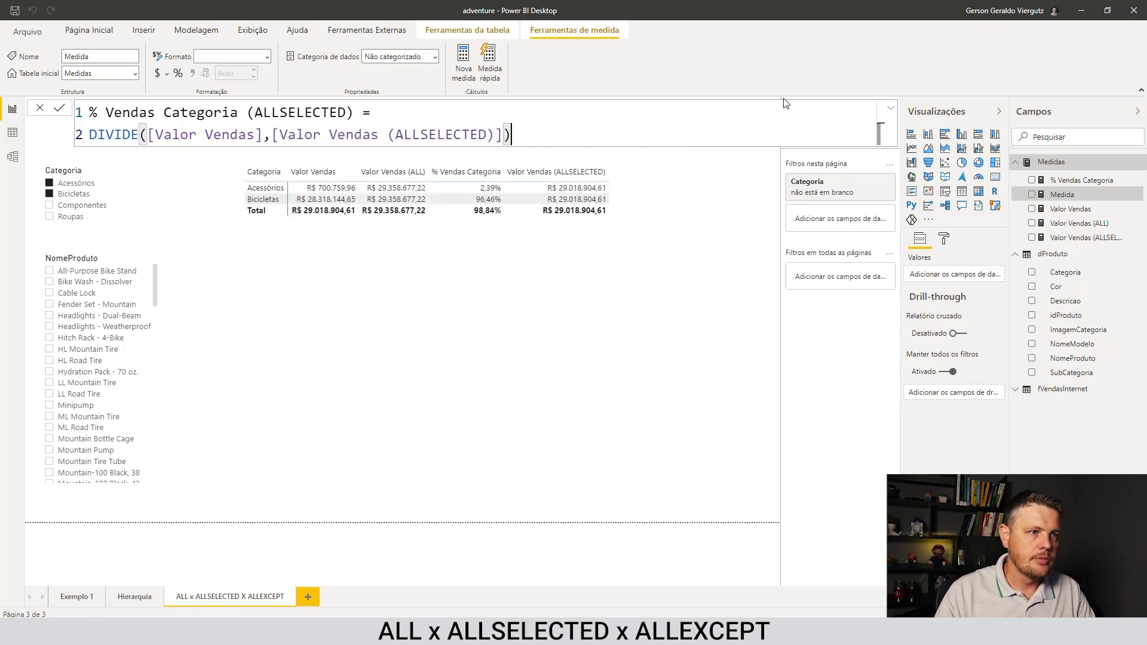
- Commit the % Vendas Categoria (ALLSELECTED) measure, format it as a percentage and add it to the category matrix
key(Return)
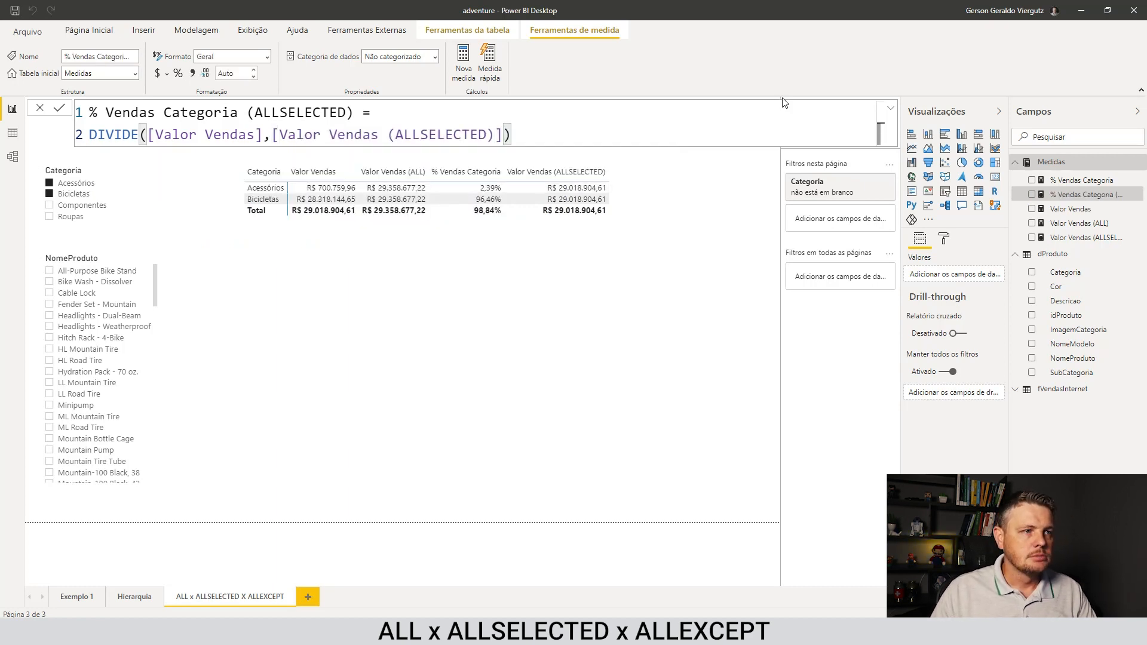
click(178, 74)
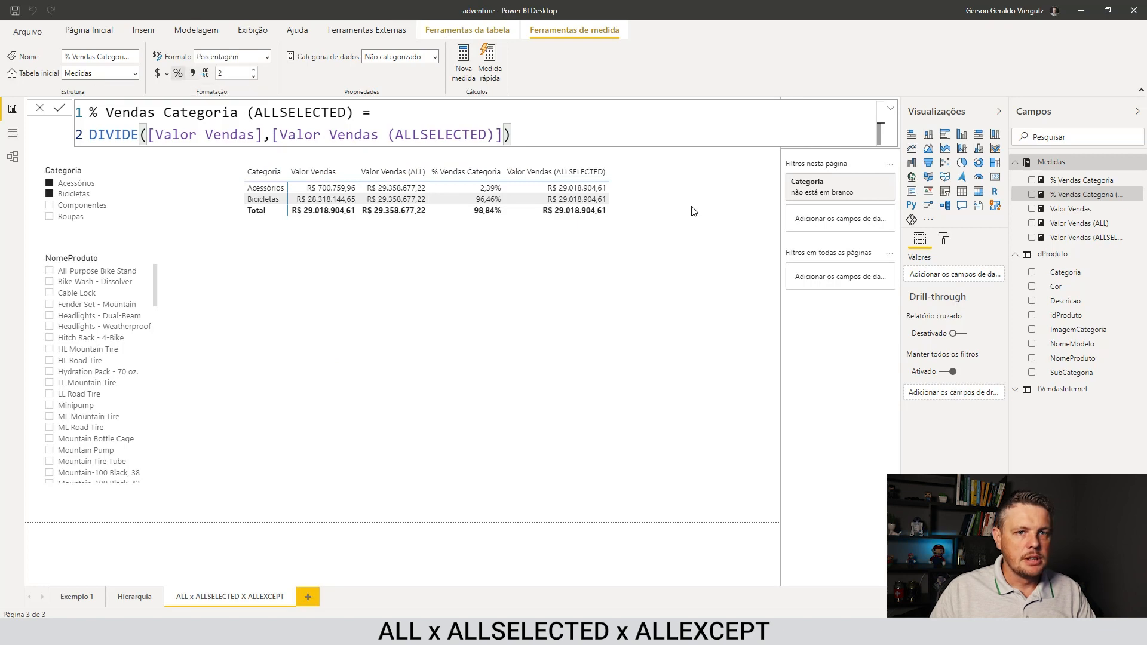
drag(1088, 201, 669, 236)
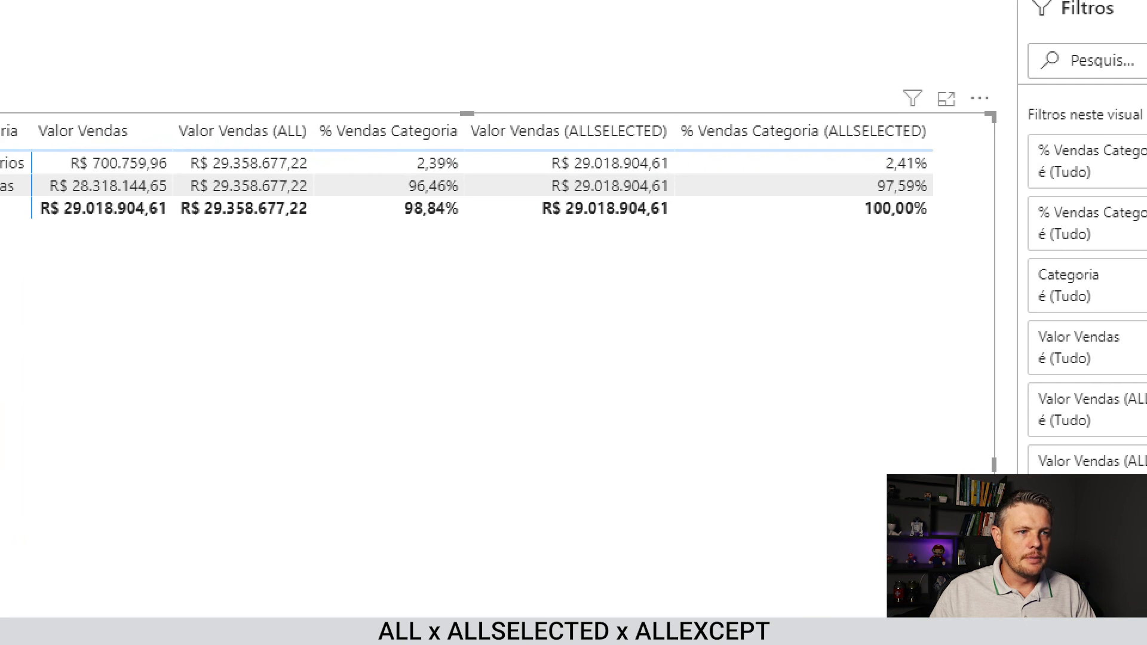
- Compare the matrix totals of % Vendas Categoria and % Vendas Categoria (ALLSELECTED), temporarily marking both cells on screen
mouse_move(450, 203)
mouse_down()
mouse_move(514, 240)
mouse_move(413, 290)
mouse_up()
drag(433, 251, 536, 345)
drag(909, 210, 994, 239)
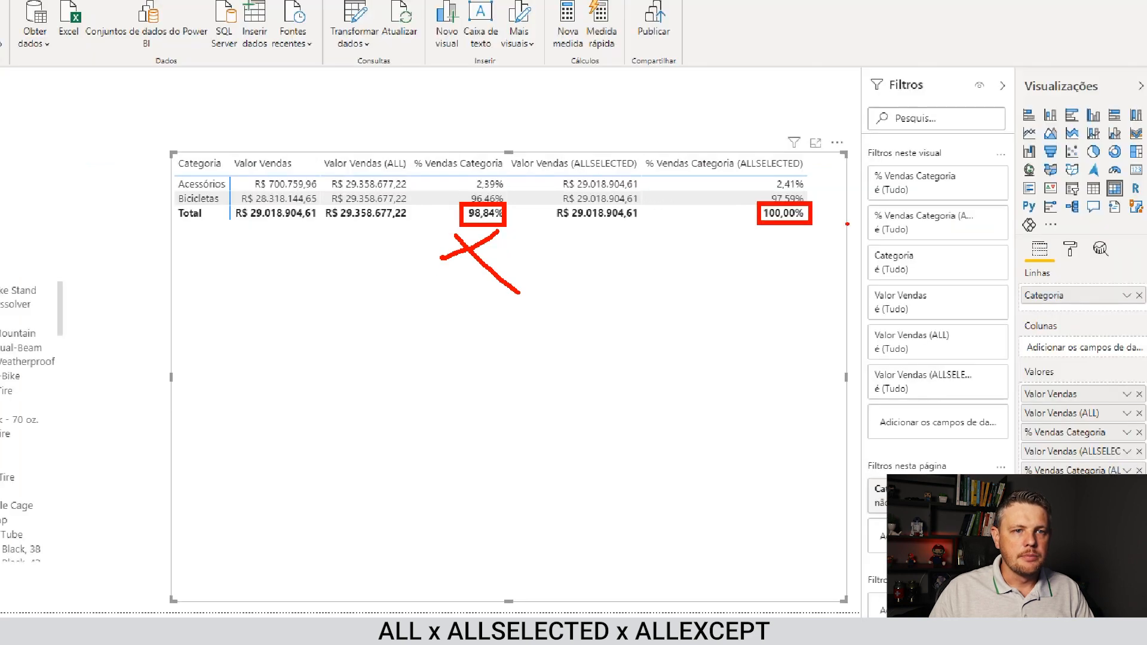
key(Escape)
click(464, 253)
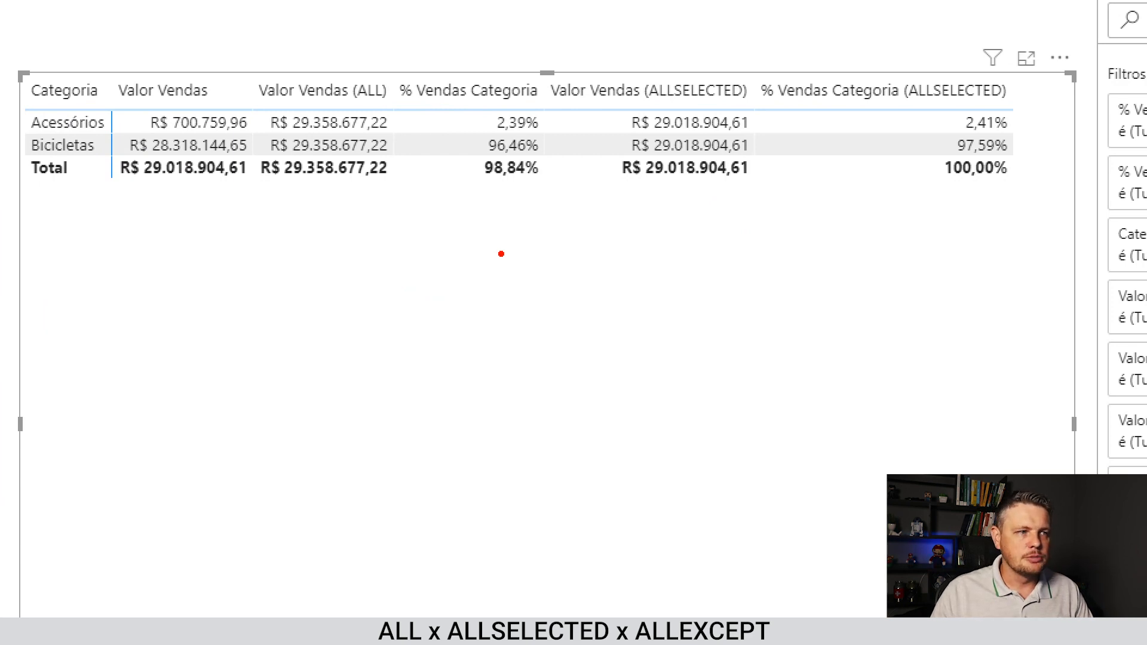
- Examine how the Acessórios percentage is derived by marking its Valor Vendas, its ALLSELECTED value and the sales total
mouse_move(128, 105)
mouse_down()
mouse_move(174, 129)
mouse_move(256, 136)
mouse_up()
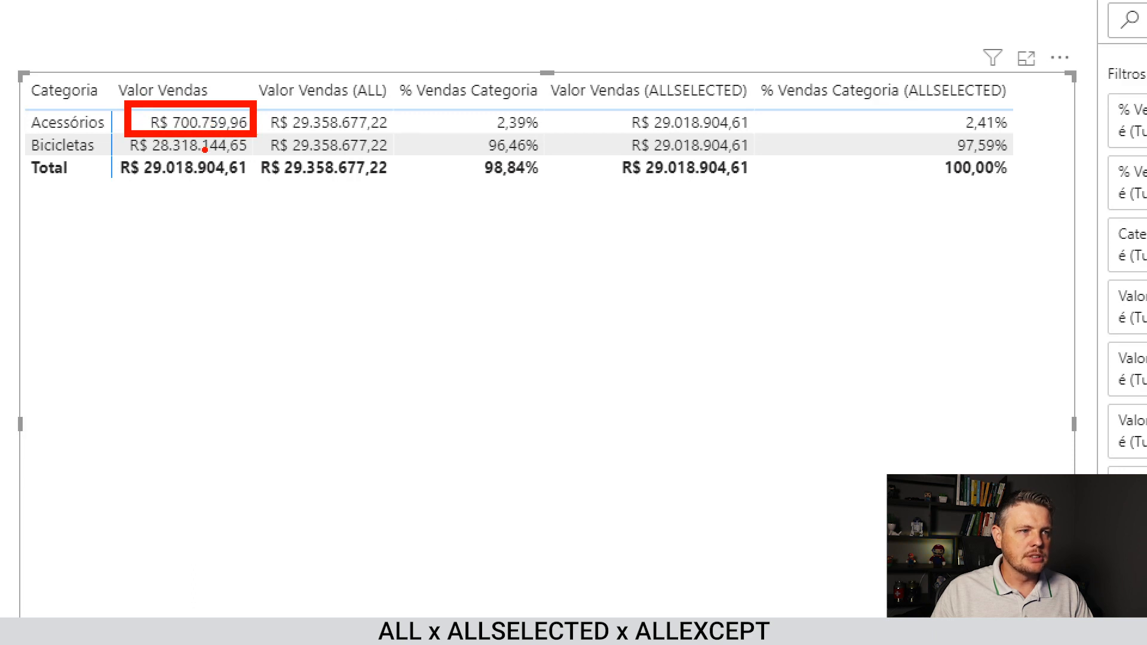
drag(609, 103, 758, 138)
drag(111, 155, 257, 185)
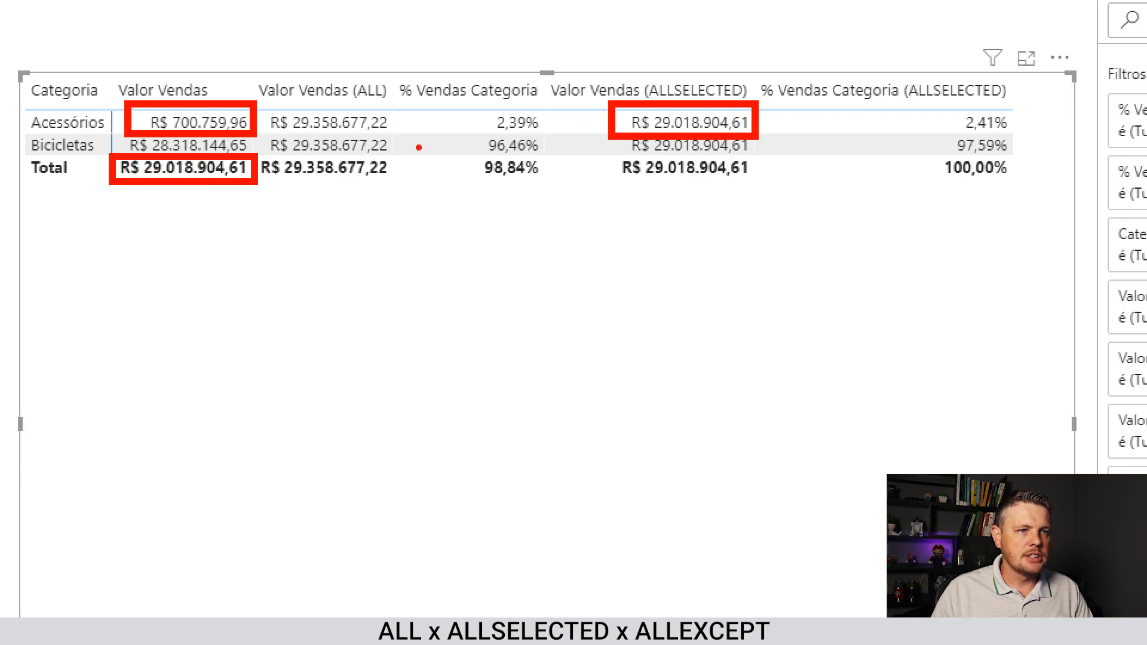
drag(594, 100, 559, 157)
mouse_move(898, 121)
mouse_down()
mouse_move(933, 110)
mouse_move(918, 129)
mouse_move(925, 113)
mouse_up()
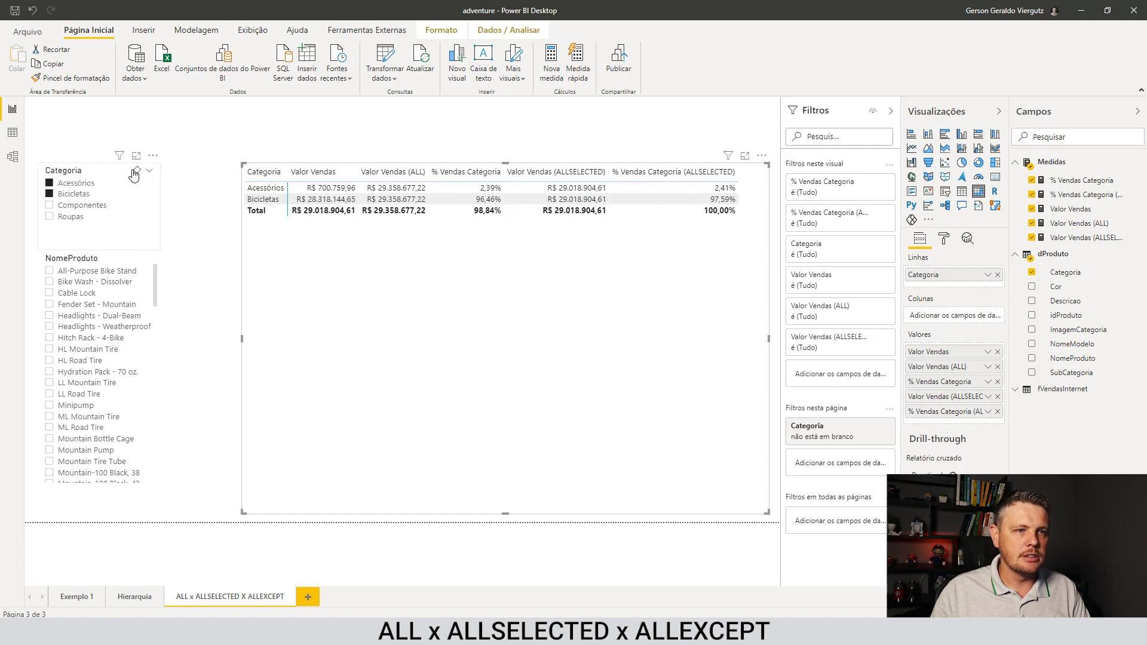
- Clear the Categoria slicer, reselect Acessórios and Bicicletas, and check the Valor Vendas (ALLSELECTED) column
click(135, 172)
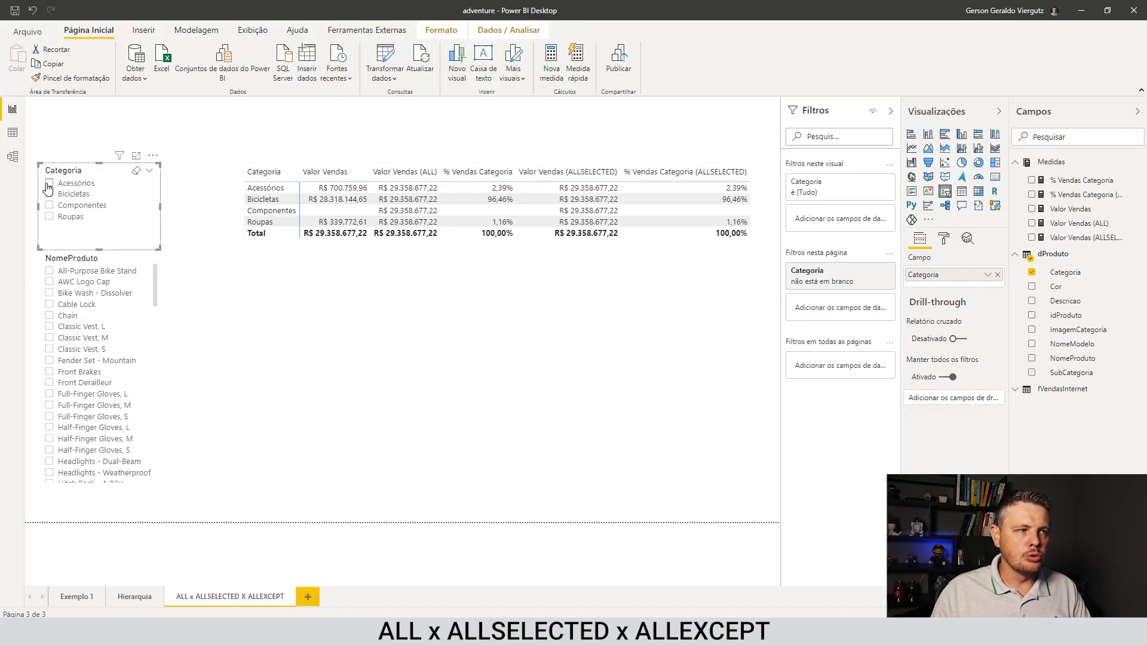
click(49, 184)
ctrl+click(49, 194)
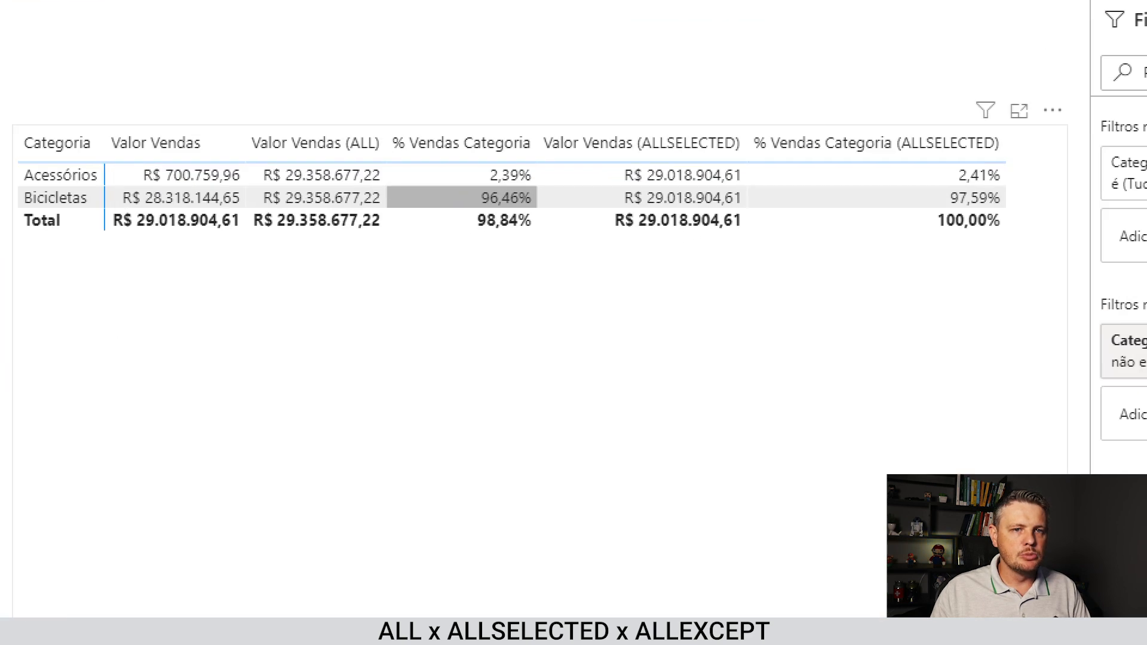
drag(649, 154, 811, 233)
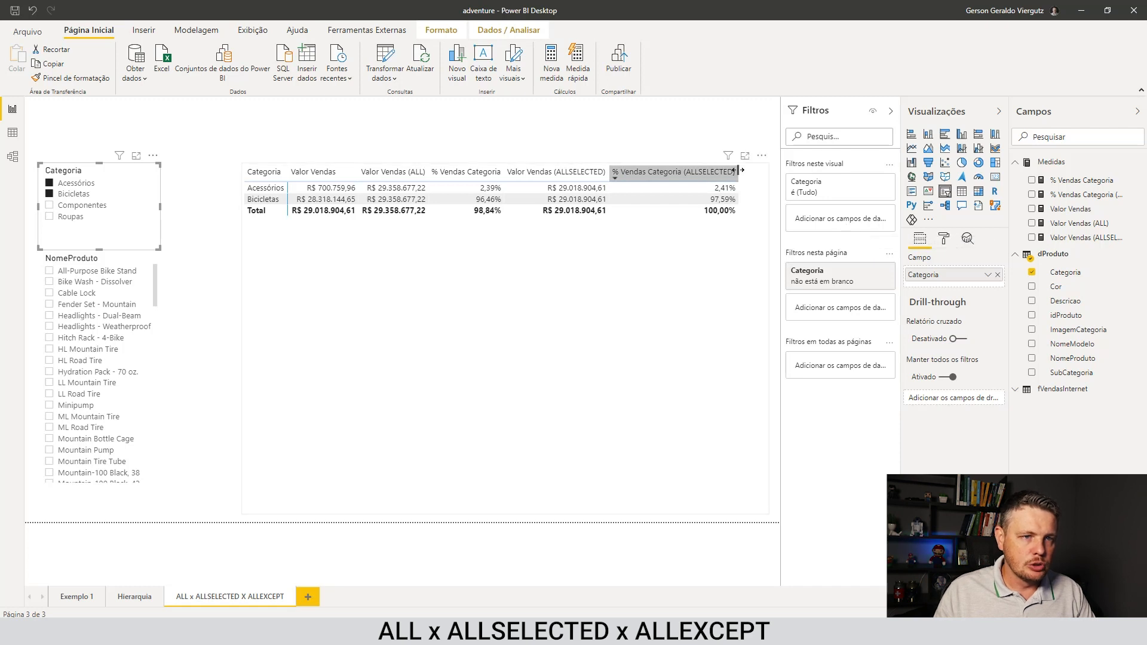
- Narrow the two percentage columns and the Valor Vendas (ALLSELECTED) column, and widen the matrix toward the slicers
drag(739, 172, 658, 172)
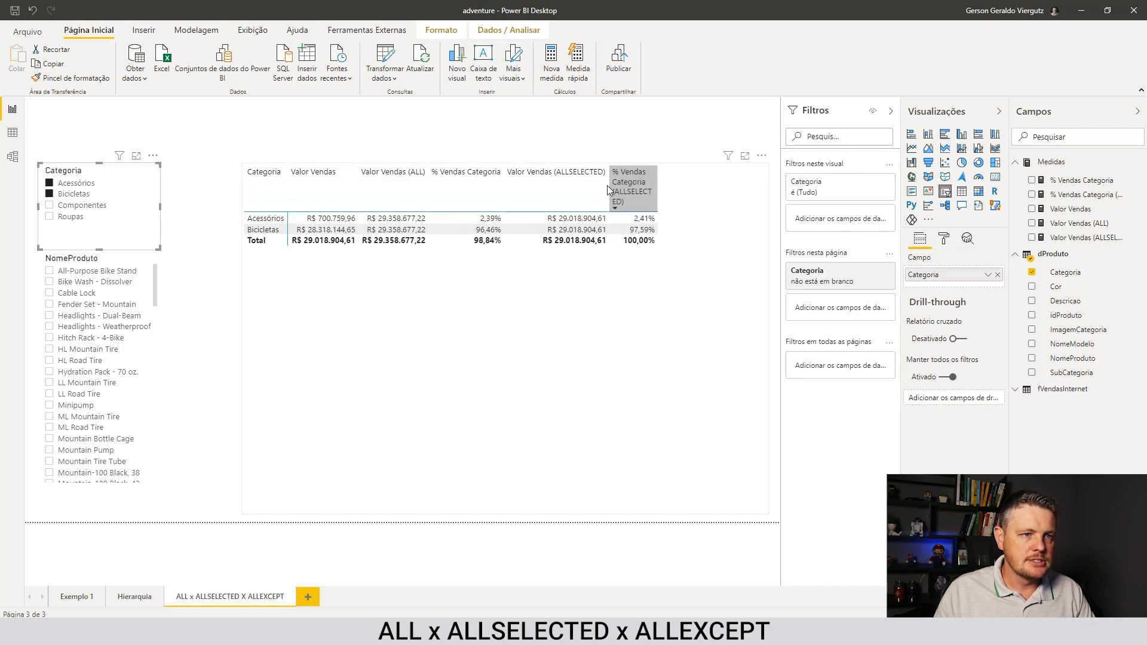
drag(501, 191, 472, 189)
drag(244, 337, 180, 333)
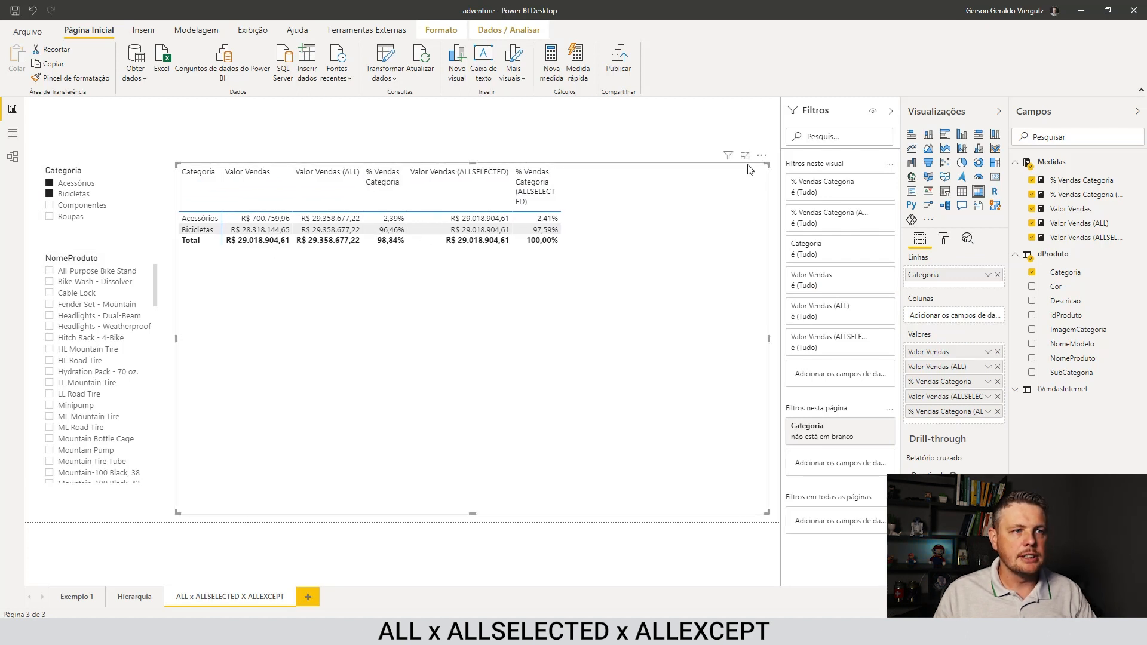
drag(561, 199, 574, 199)
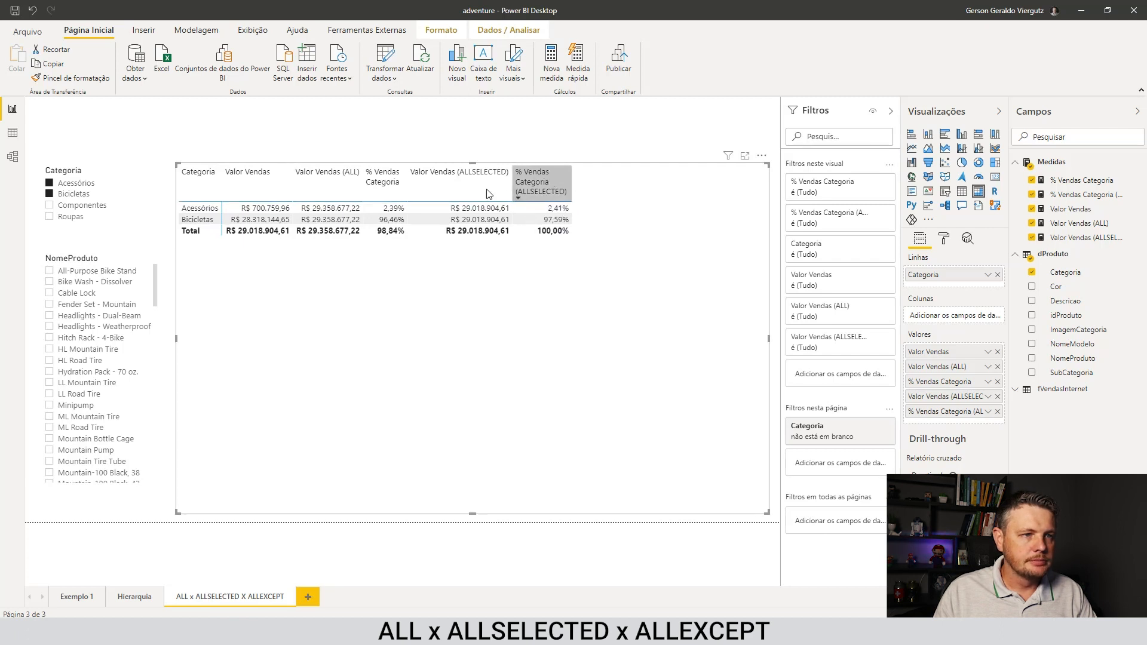
drag(511, 193, 485, 194)
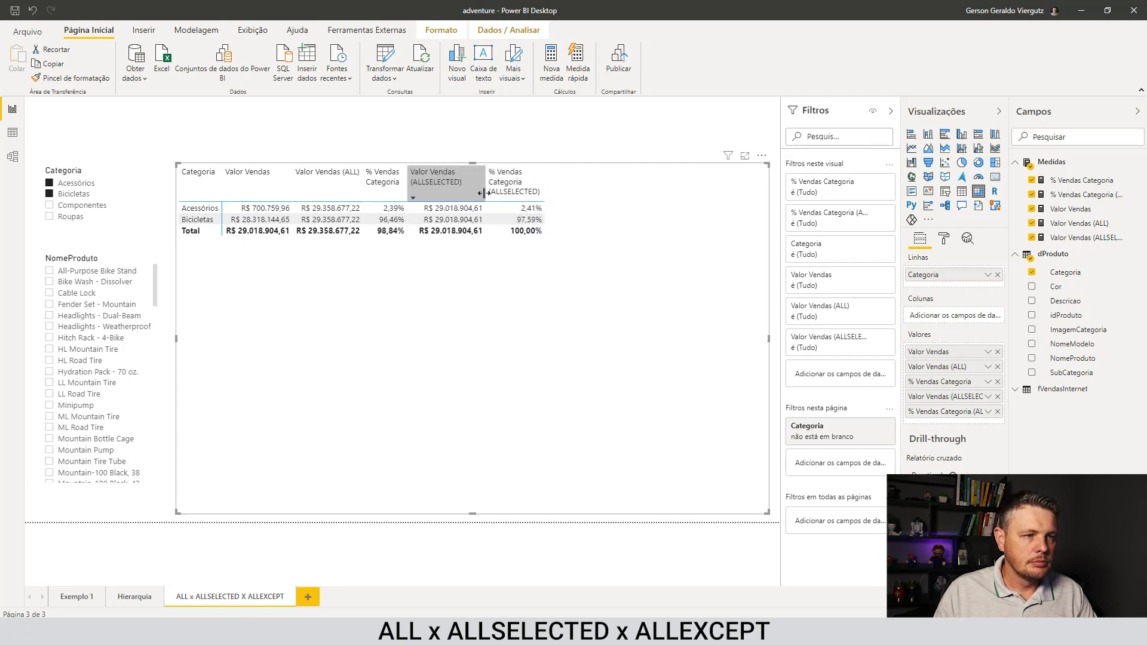
click(550, 132)
right_click(1063, 187)
click(1062, 210)
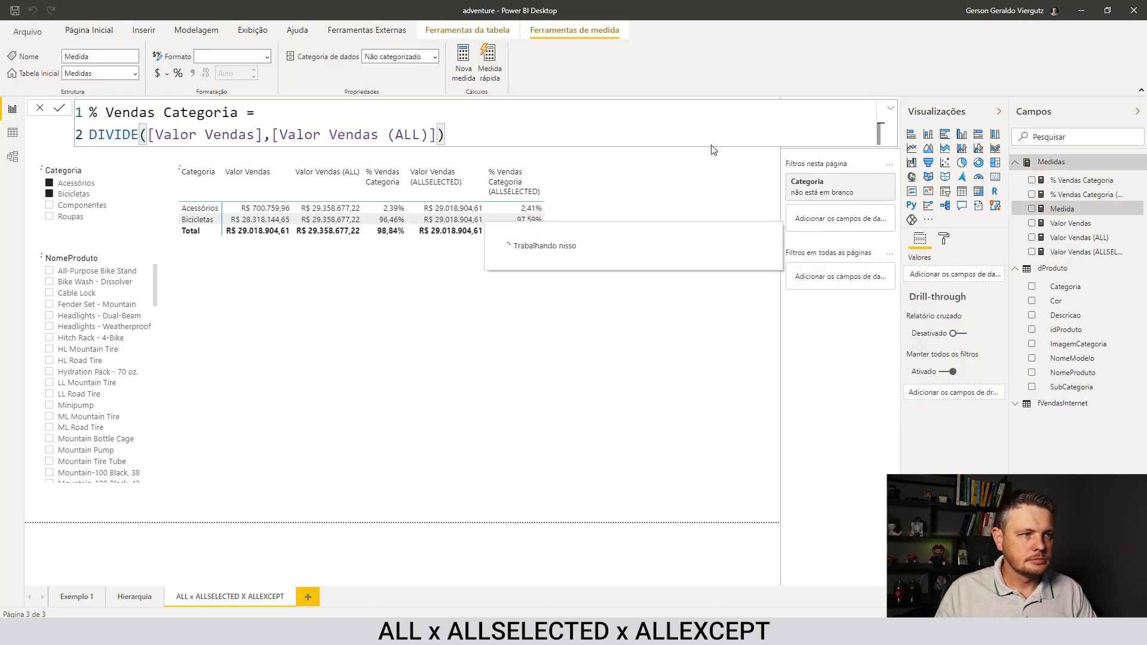
key(Escape)
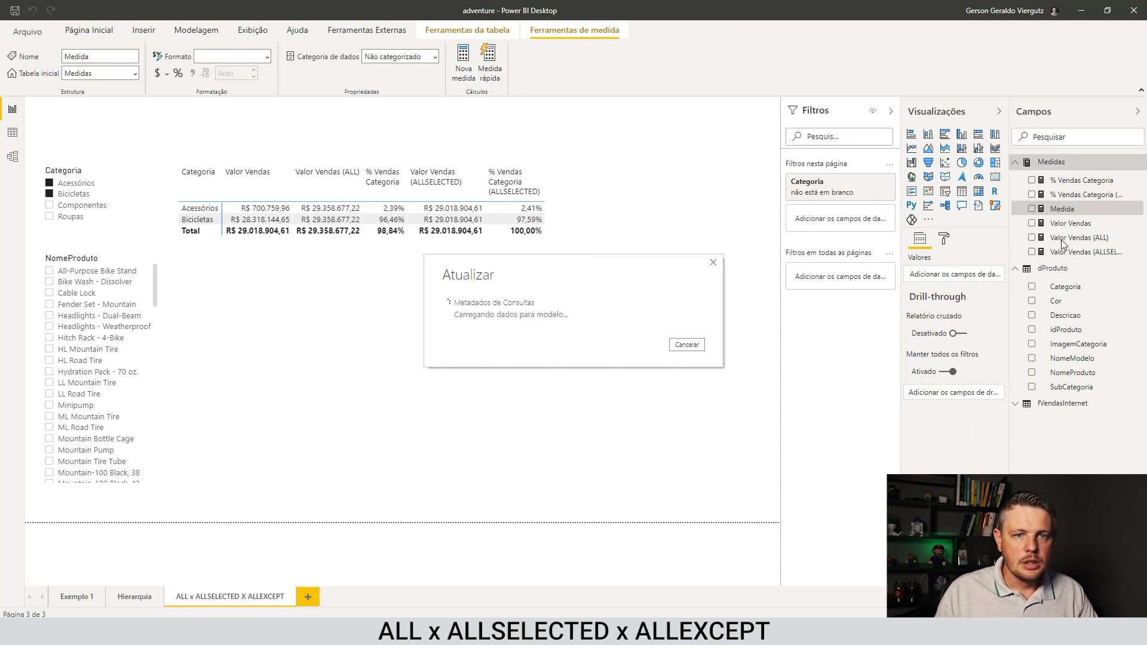
- Copy the full Valor Vendas (ALLSELECTED) formula and paste it into a new measure in the Medidas table
click(1077, 238)
drag(97, 201, 90, 114)
key(ctrl+c)
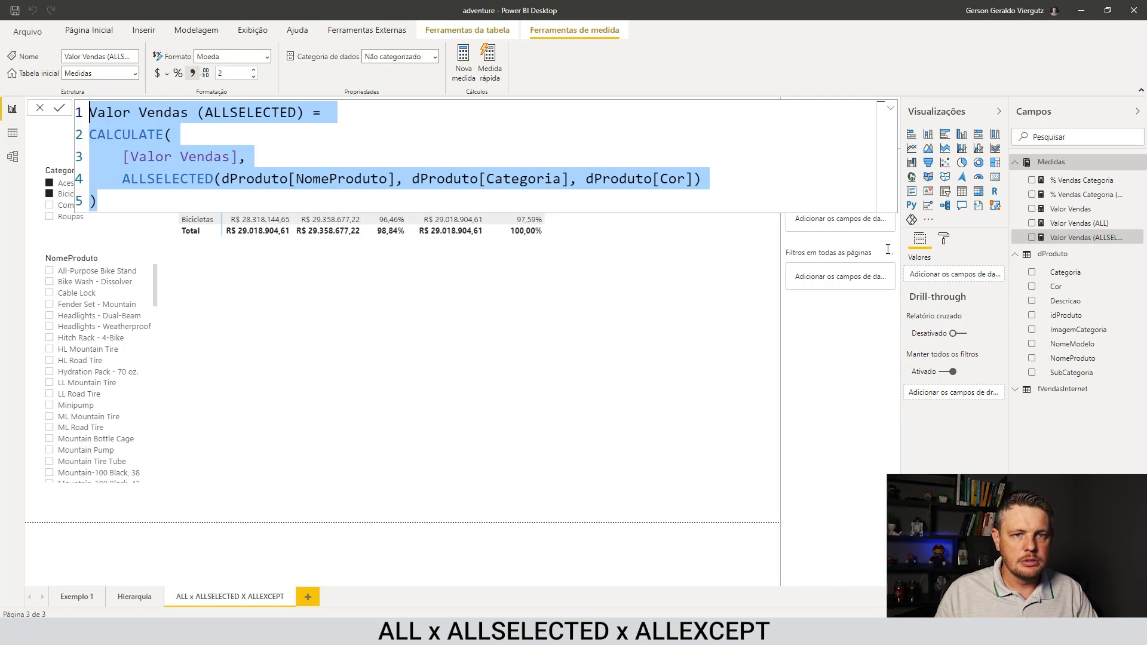
right_click(1070, 180)
key(Escape)
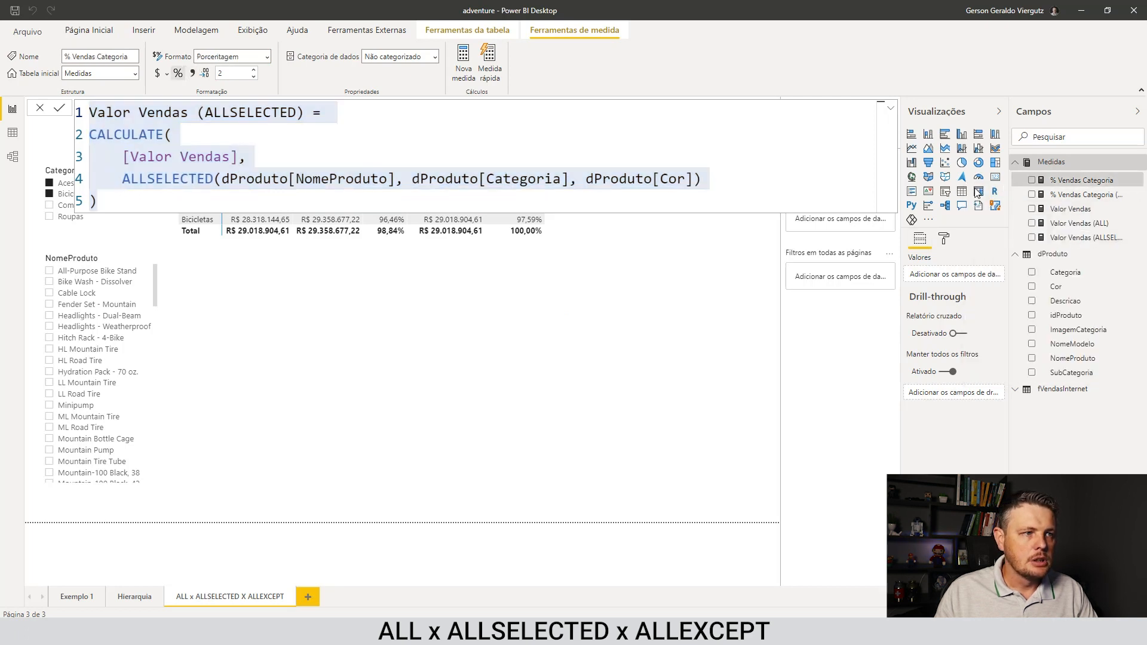
key(ctrl+v)
- Rename the pasted measure as Valor Vendas (ALLEXCEPT) and delete the ALLSELECTED filter from its CALCULATE expression
drag(297, 113, 231, 119)
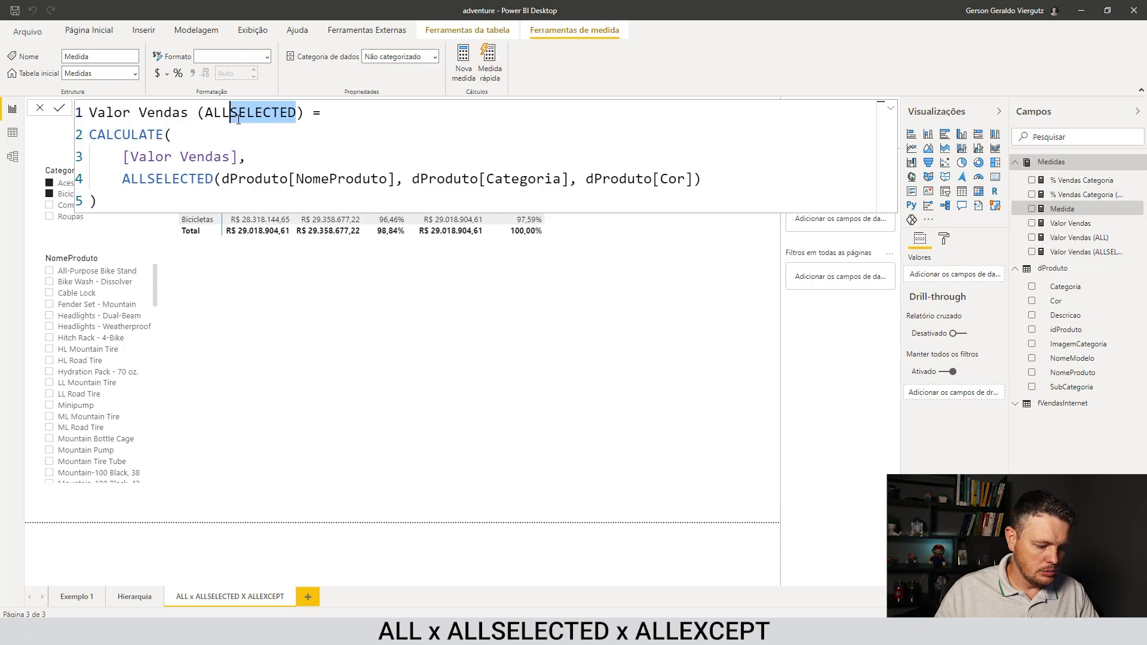
text(EXCEPT)
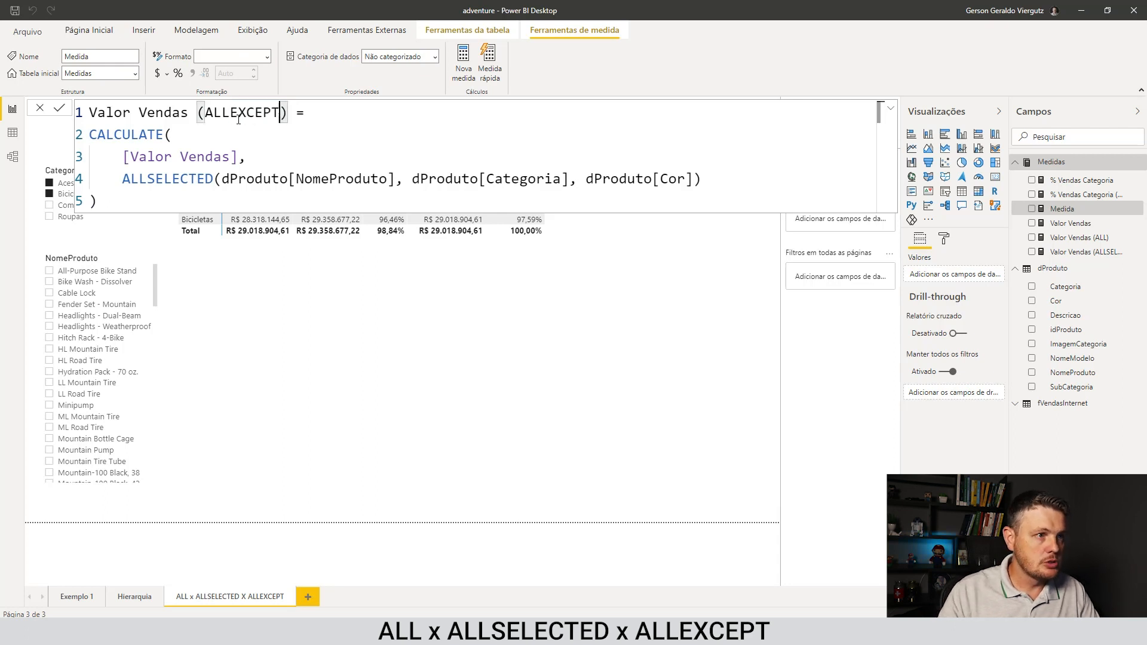
key(Down)
key(Down)
key(Down)
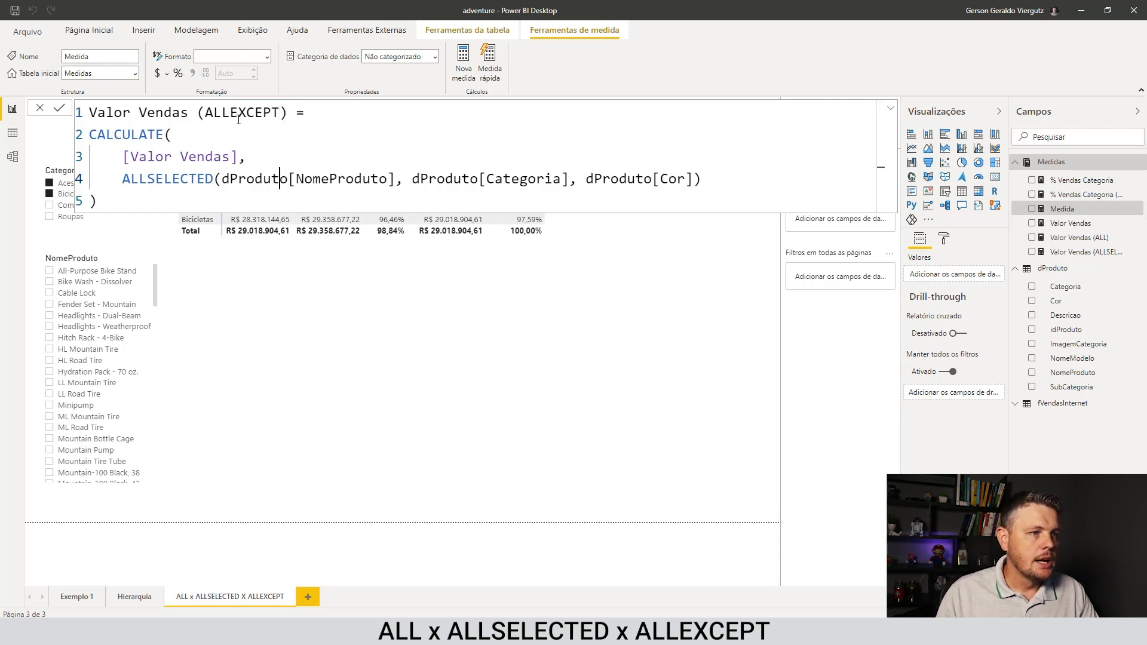
key(End)
key(shift+Home)
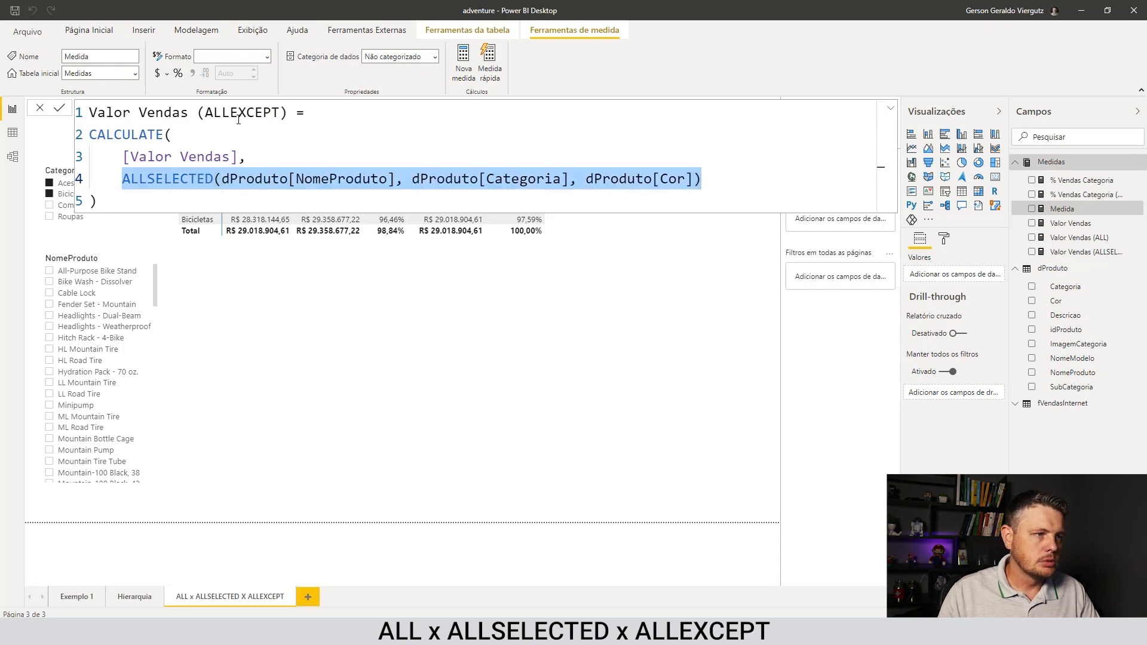
key(BackSpace)
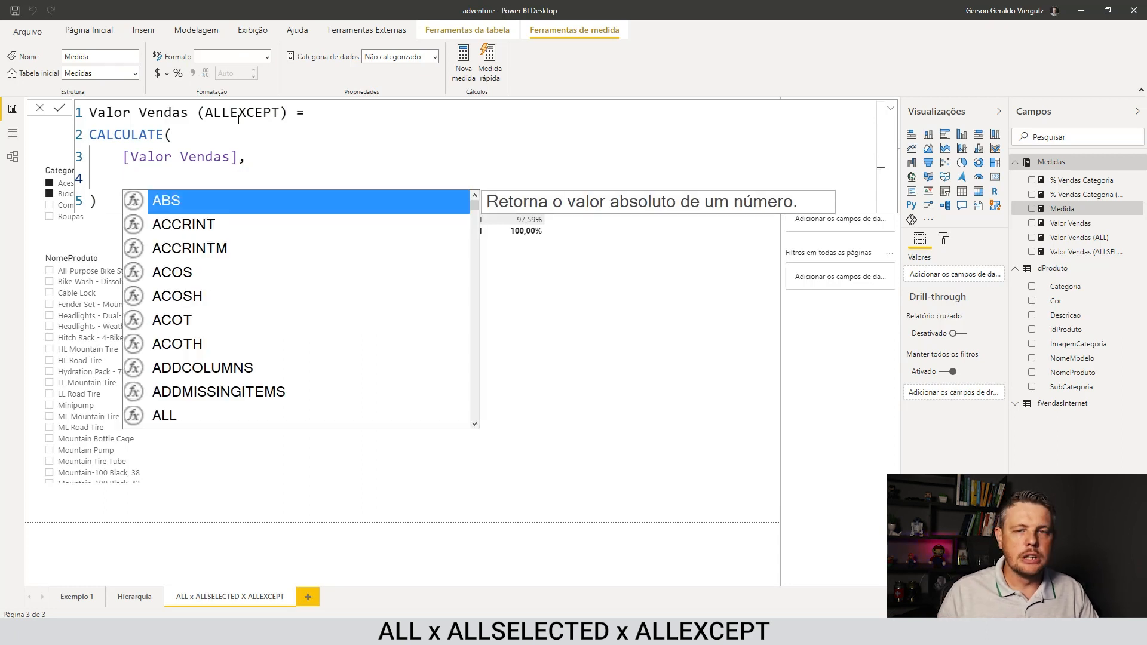
- Enter ALLEXCEPT(dProduto,dProduto[Categoria]) as the CALCULATE filter and commit the measure
text(all)
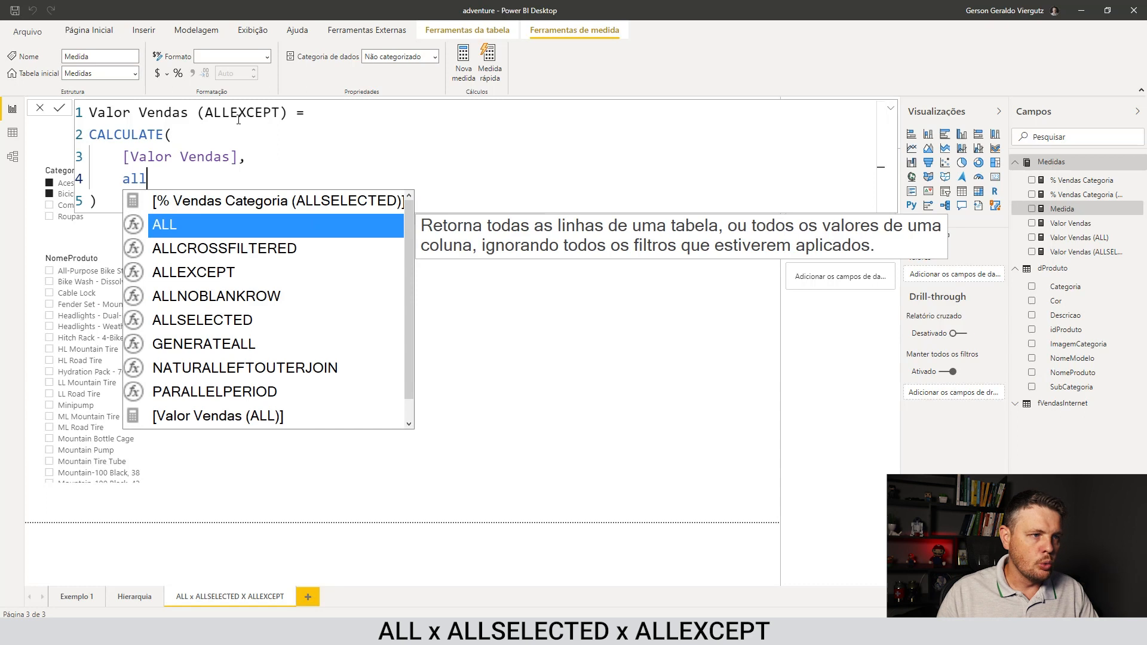
key(Down)
key(Down)
key(Tab)
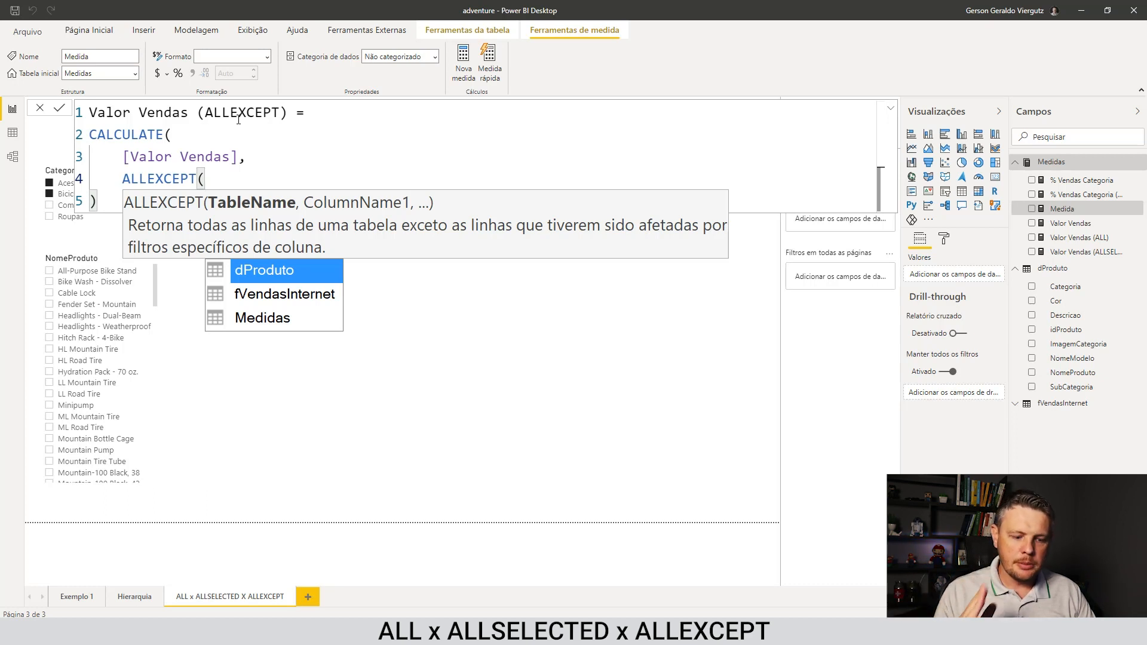
key(Tab)
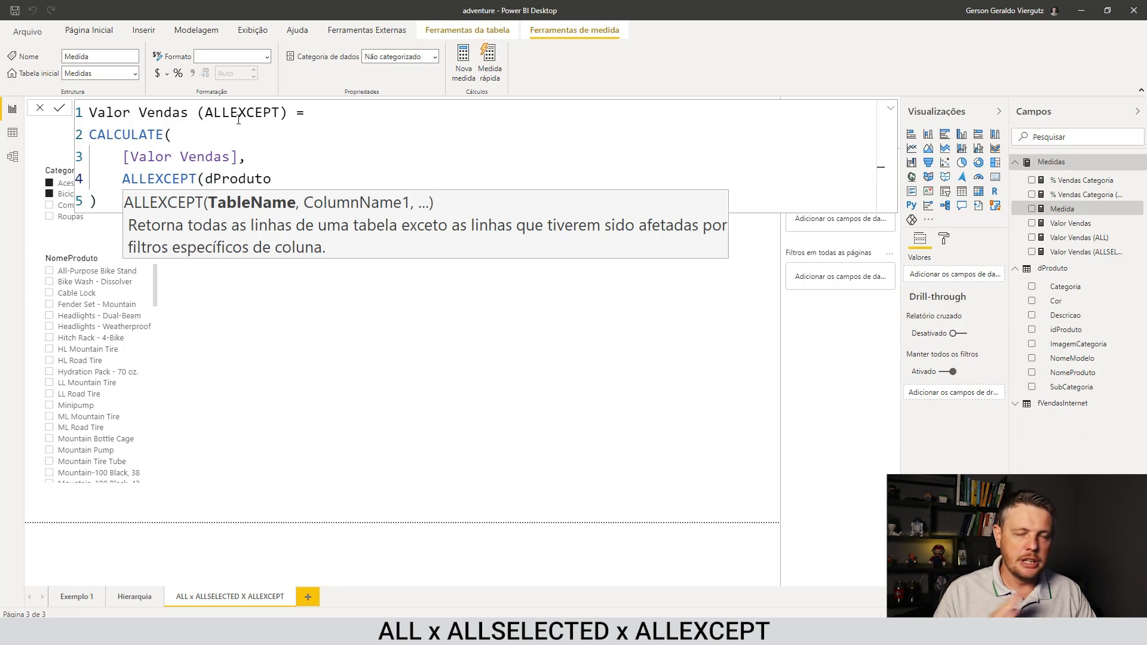
text(,)
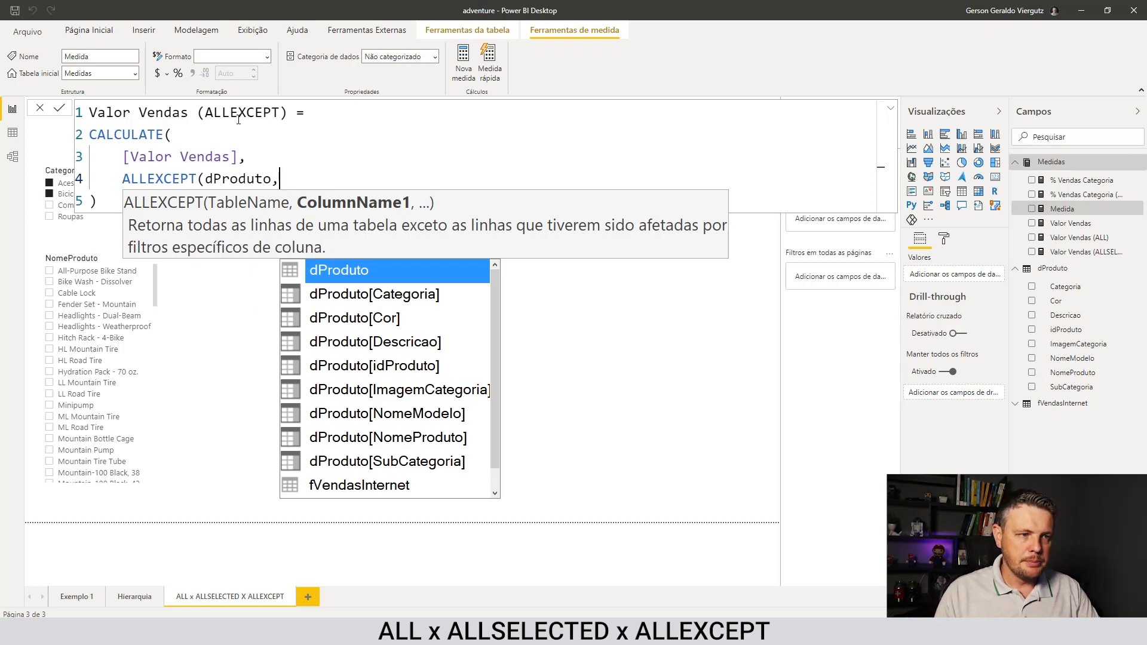
key(Down)
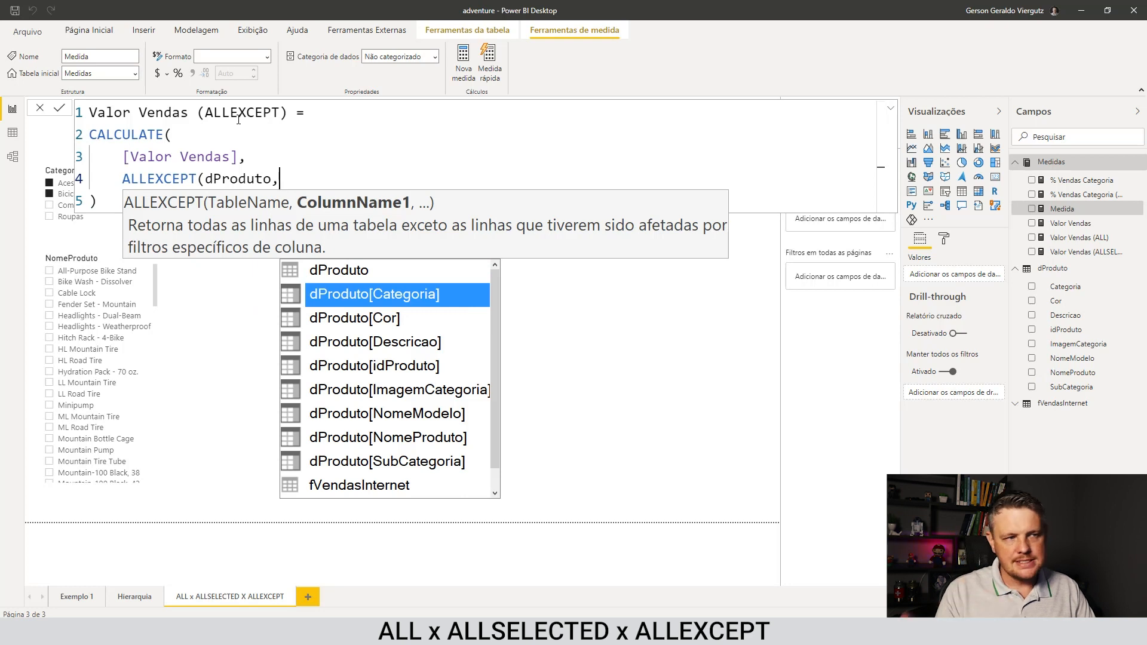
key(Tab)
text())
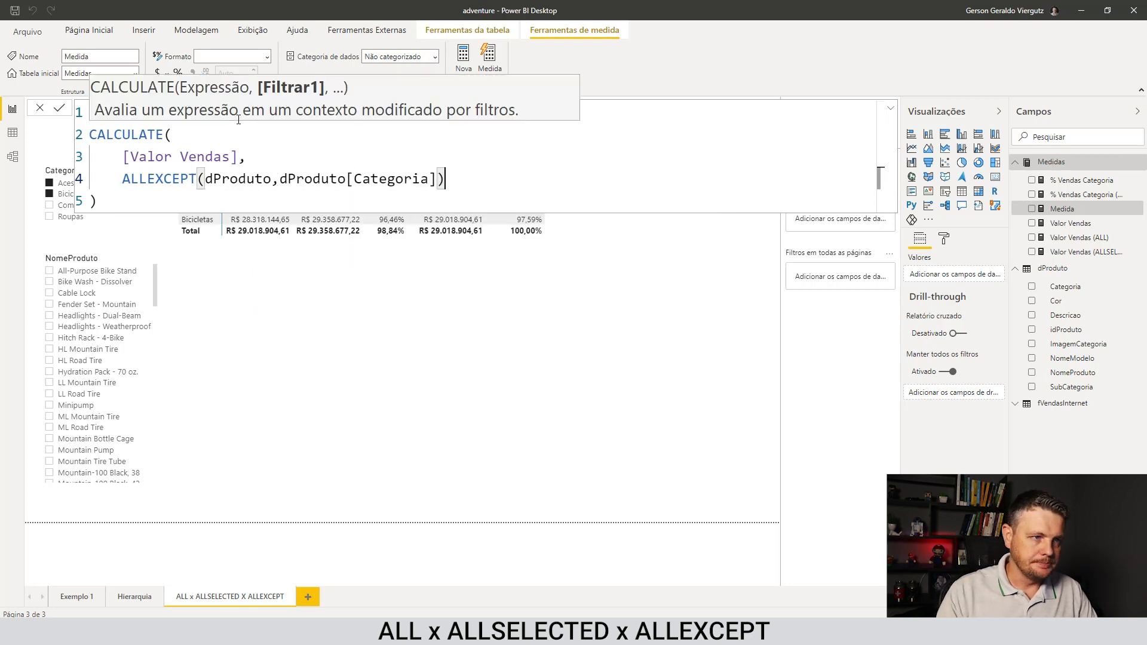
key(Return)
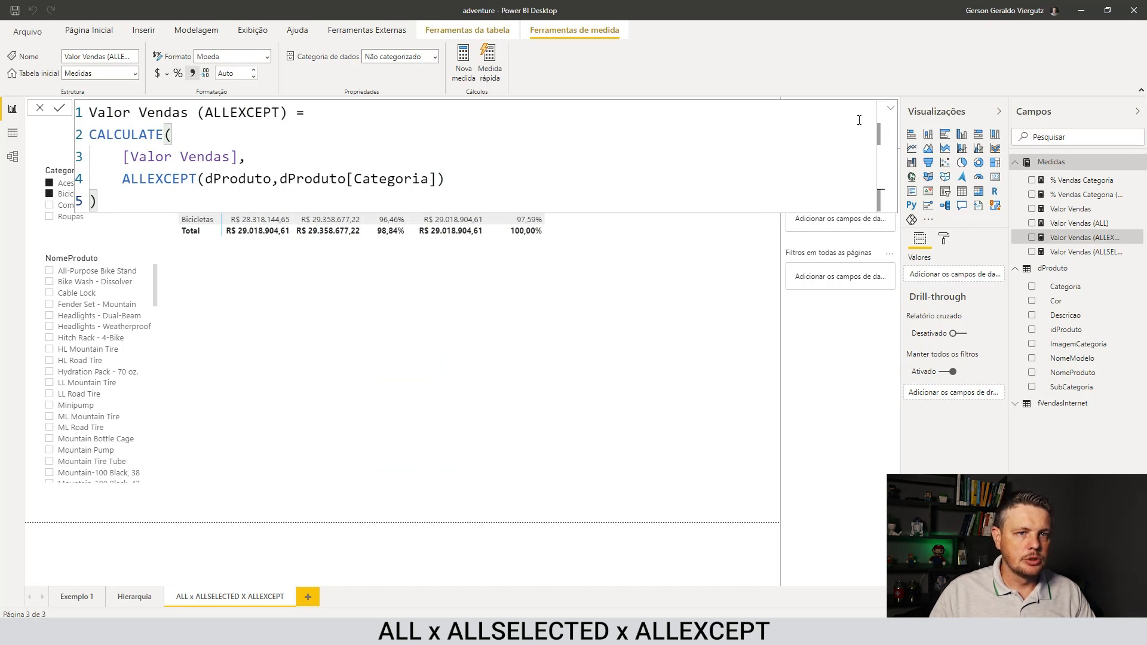
- Set the Valor Vendas (ALLEXCEPT) measure to 2 decimal places and add it to the category matrix
click(892, 111)
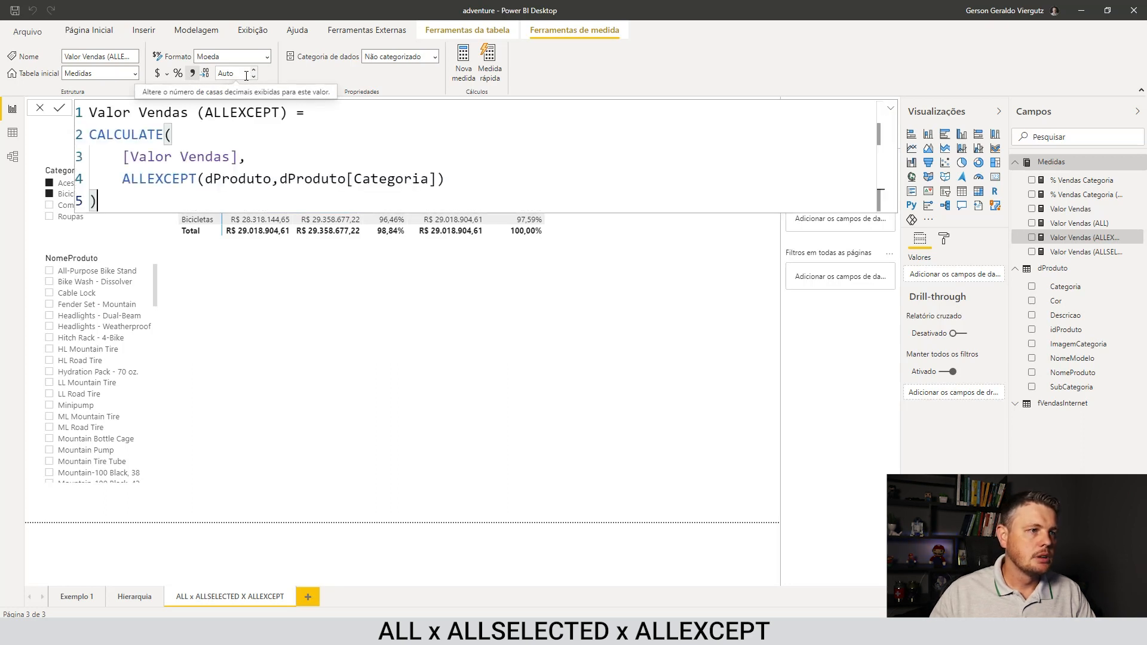
click(234, 72)
text(2)
key(Tab)
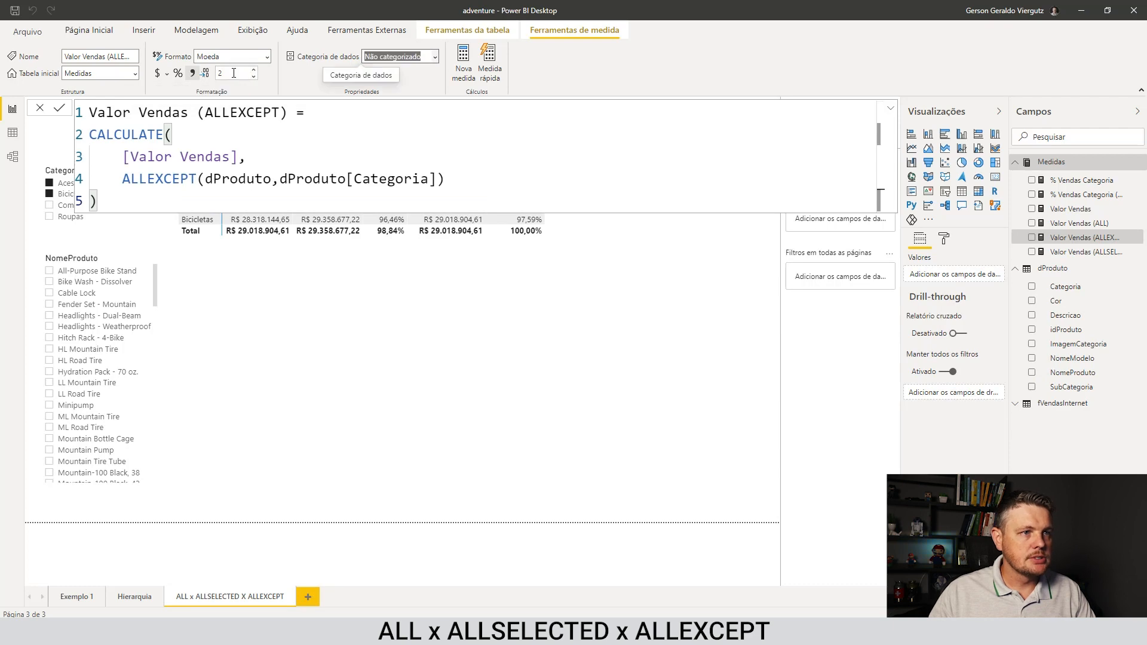
drag(1087, 239, 648, 309)
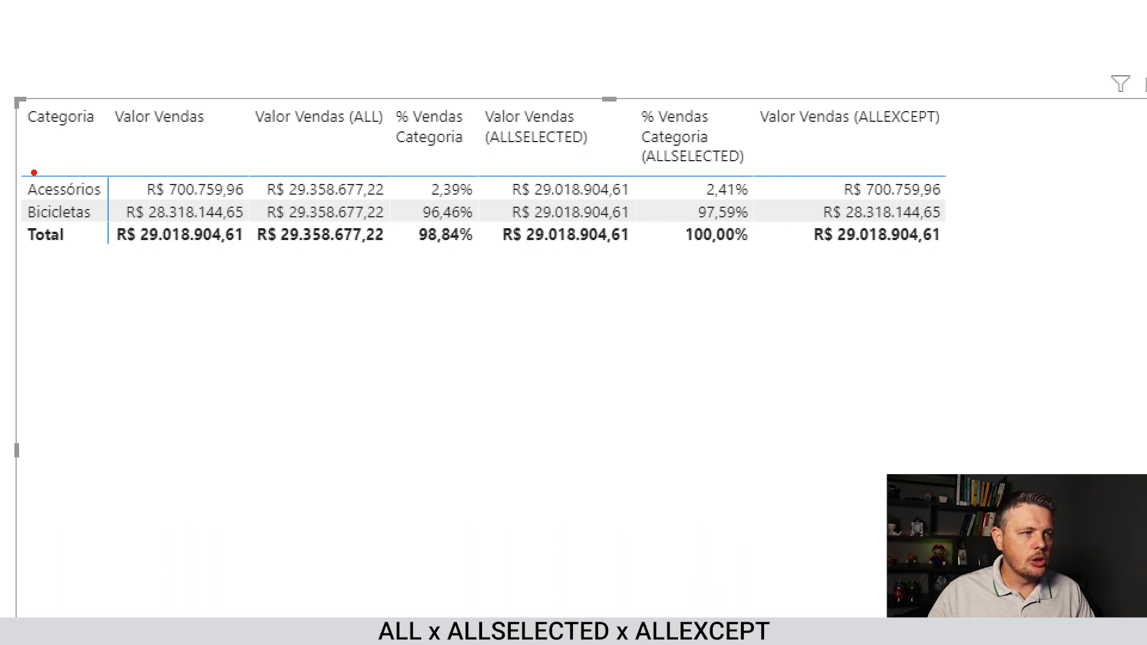
- Compare the Acessórios row's Valor Vendas value with its Valor Vendas (ALLEXCEPT) value in the matrix
drag(14, 170, 253, 201)
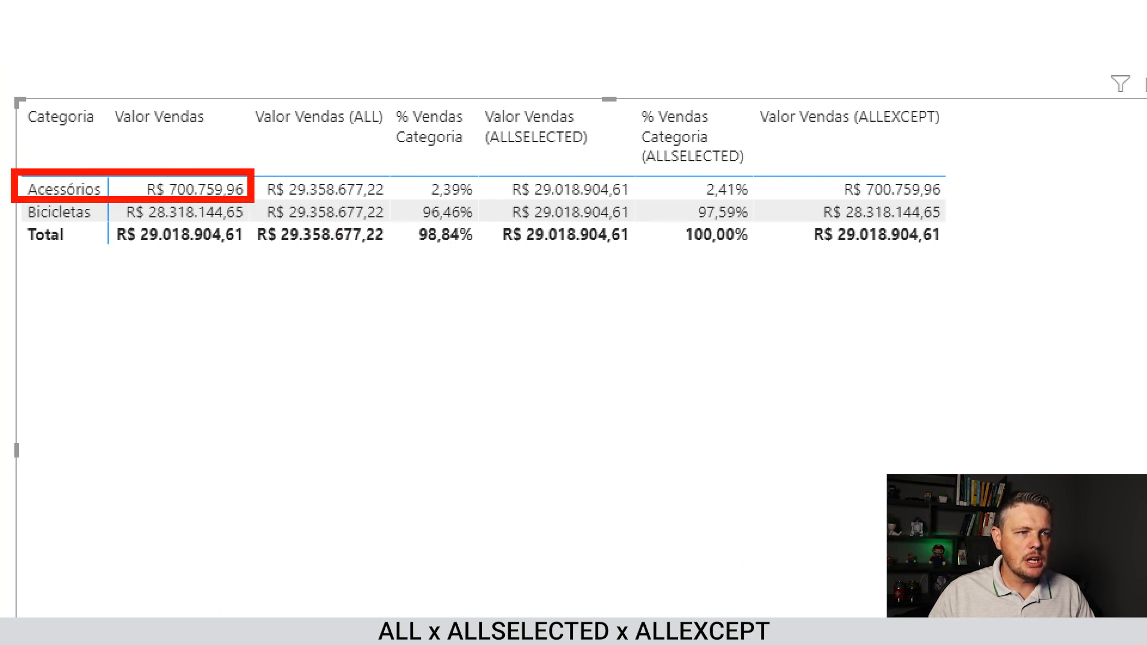
drag(766, 173, 952, 203)
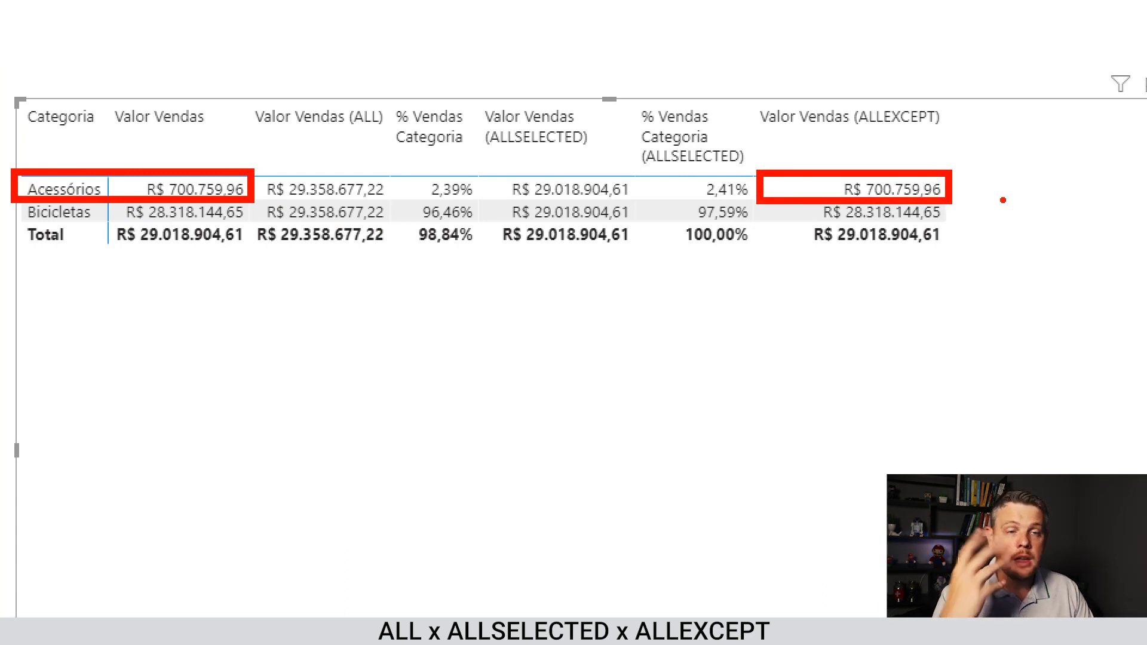
key(Escape)
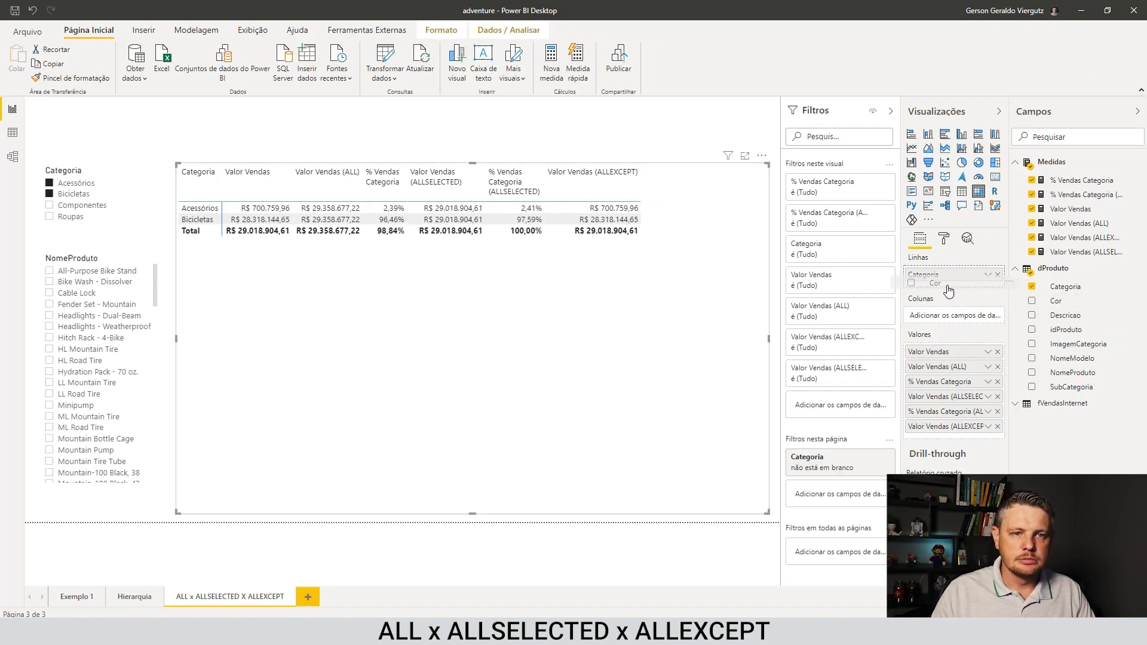
- Break the matrix rows down by Cor and by NomeProduto in place of Categoria to examine Valor Vendas (ALLEXCEPT)
drag(1056, 301, 959, 289)
click(997, 275)
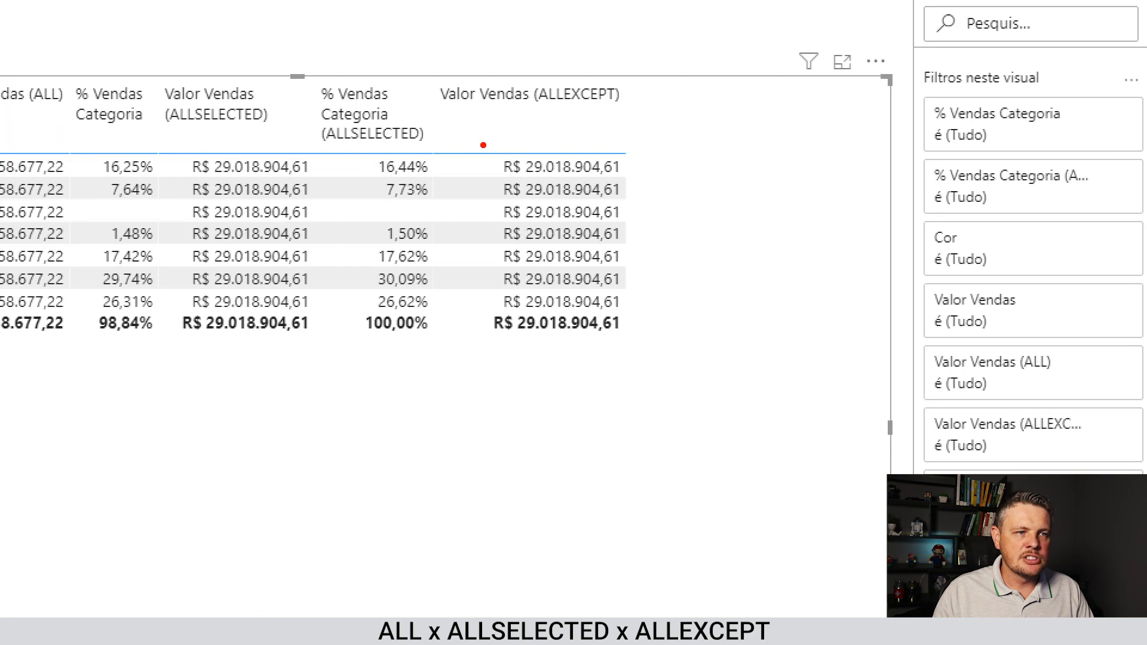
mouse_move(484, 144)
mouse_down()
mouse_move(634, 314)
mouse_move(634, 341)
mouse_up()
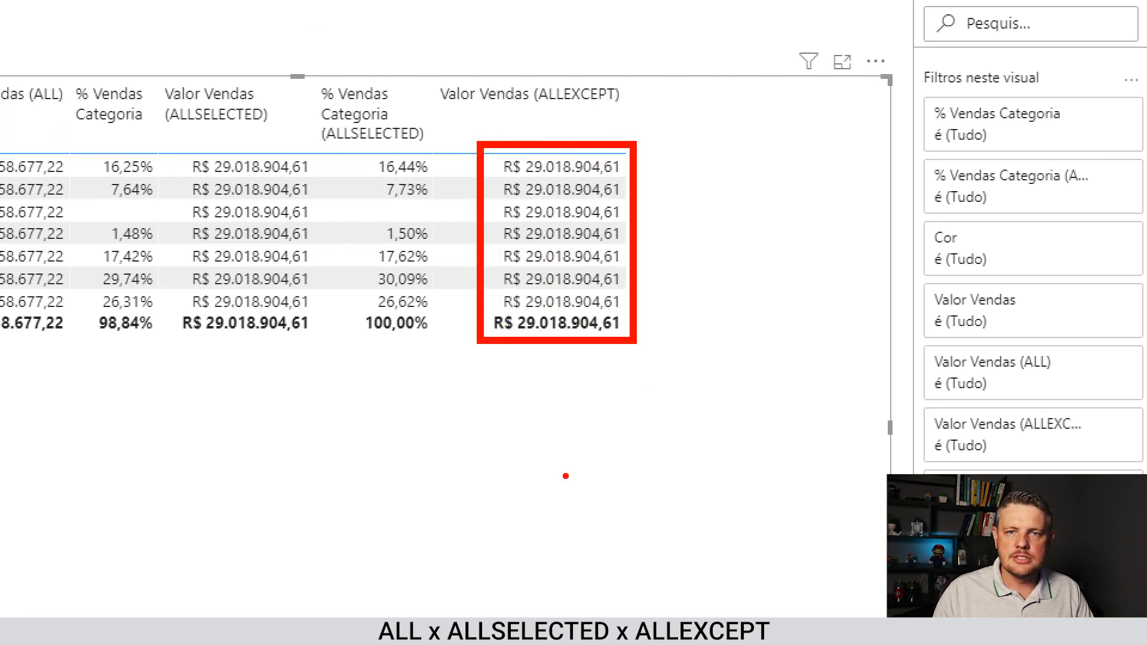
key(Escape)
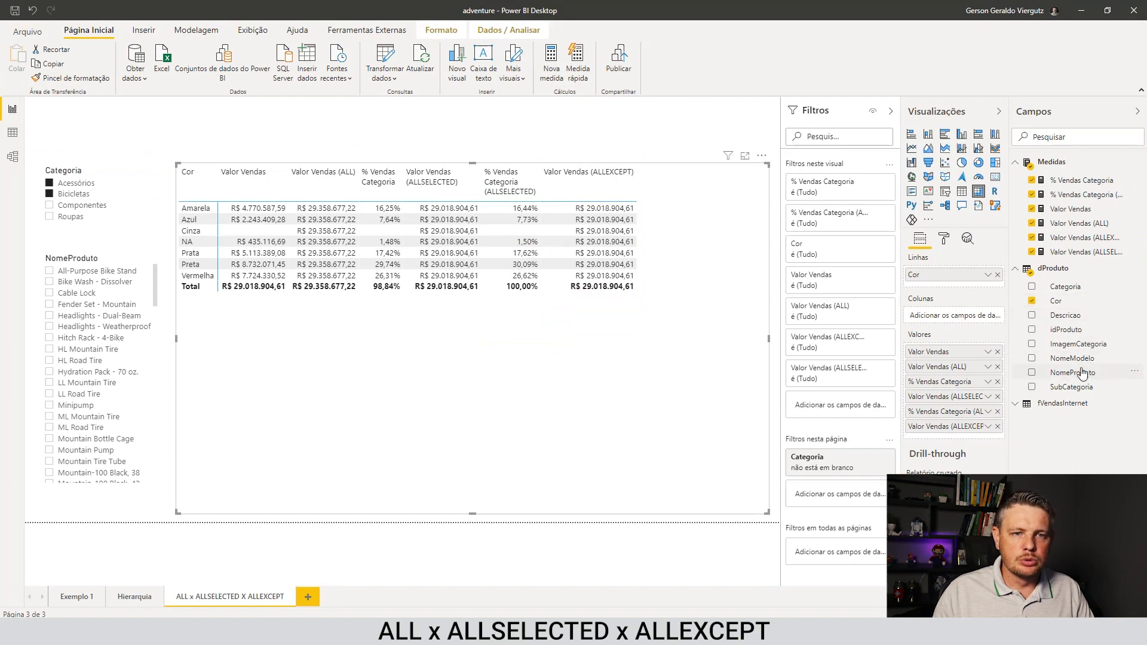
drag(1072, 373, 981, 286)
click(998, 275)
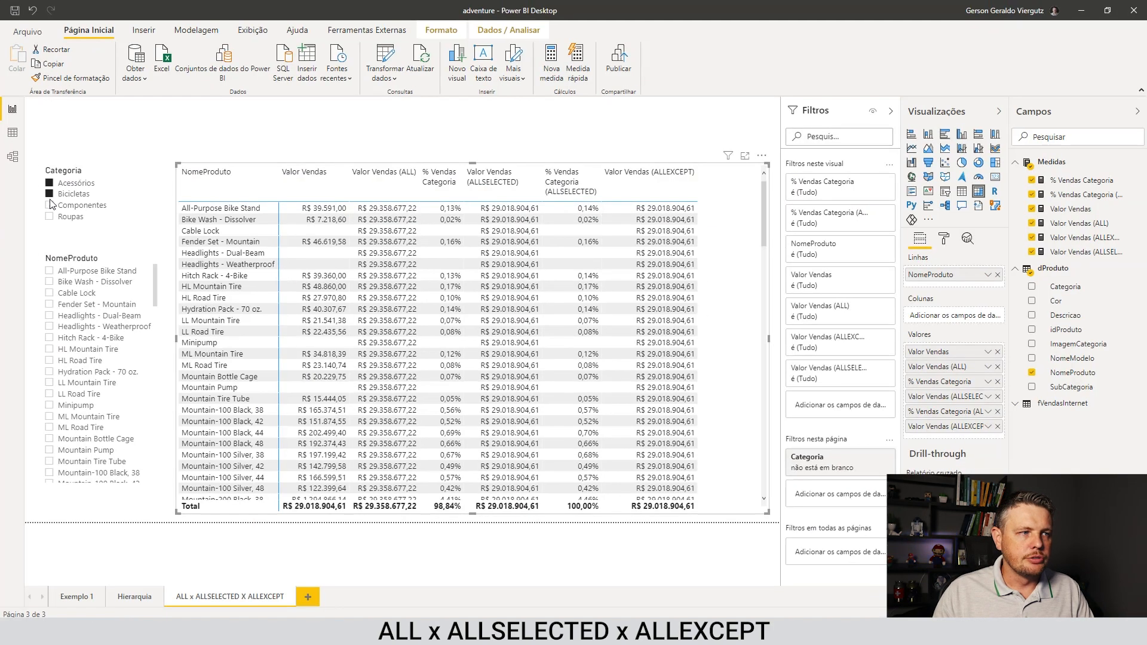
- Clear the Categoria slicer selection and put Categoria back in the matrix rows in place of NomeProduto
click(136, 172)
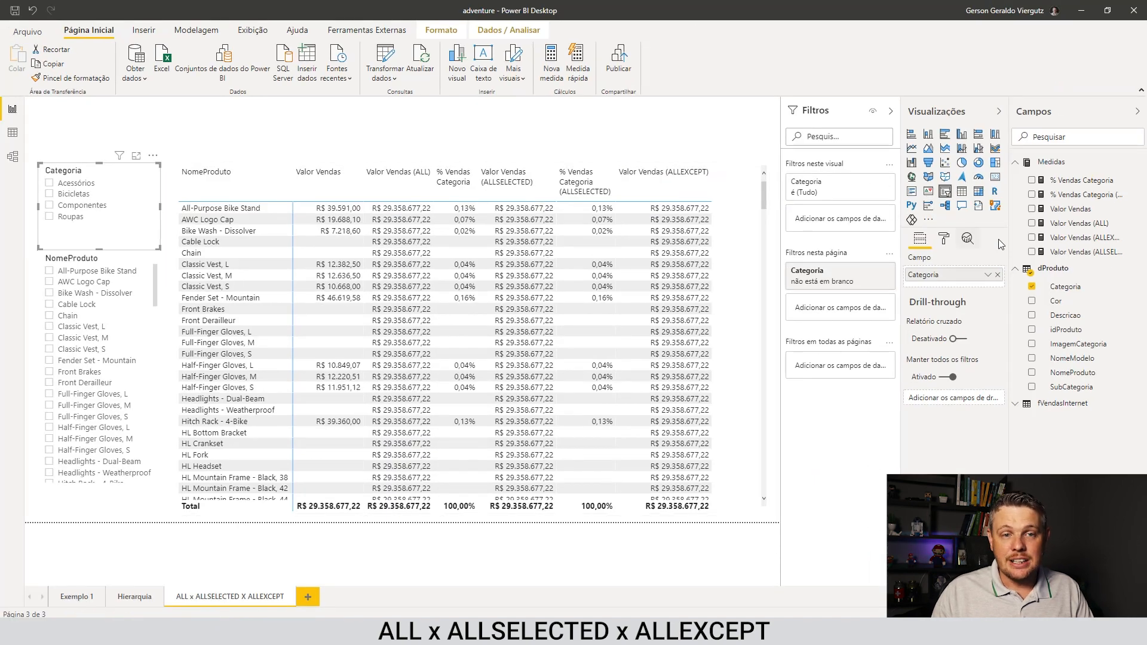
click(616, 168)
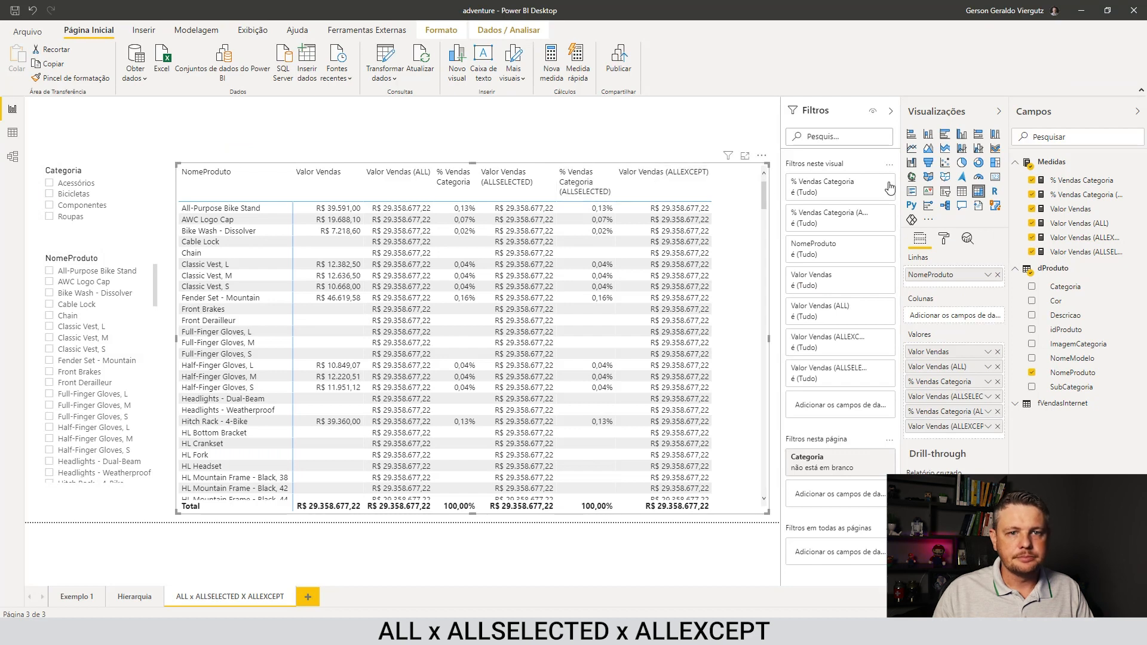
drag(1072, 289, 962, 277)
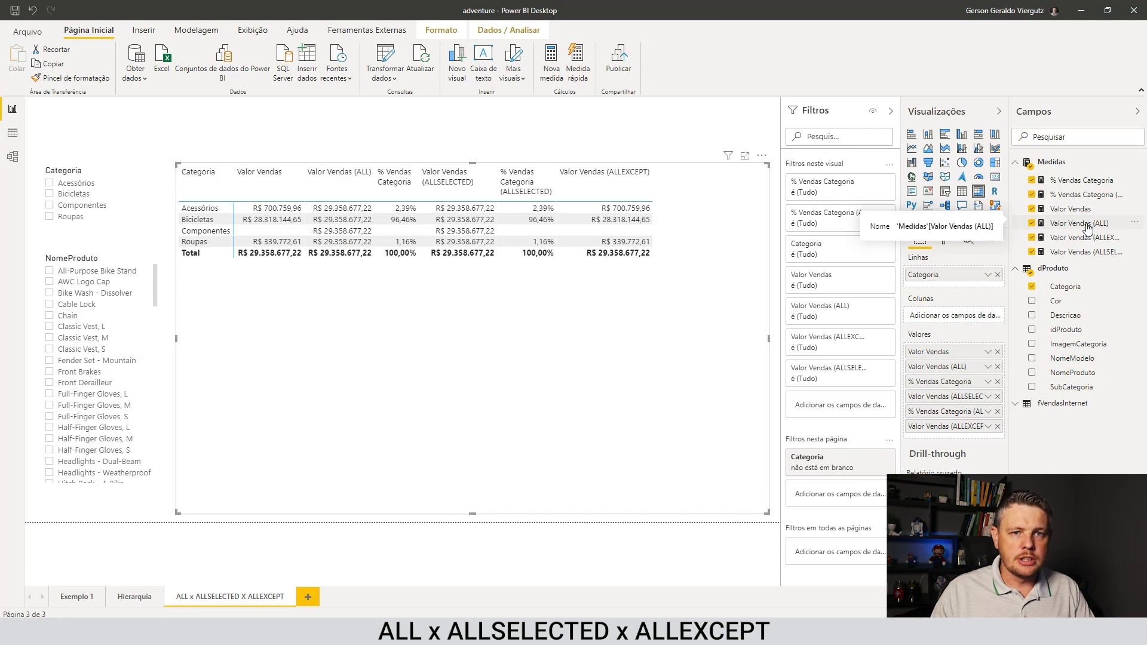
- Create a new measure in the Medidas table named % Vendas Categoria (ALLEXCEPT)
right_click(1088, 185)
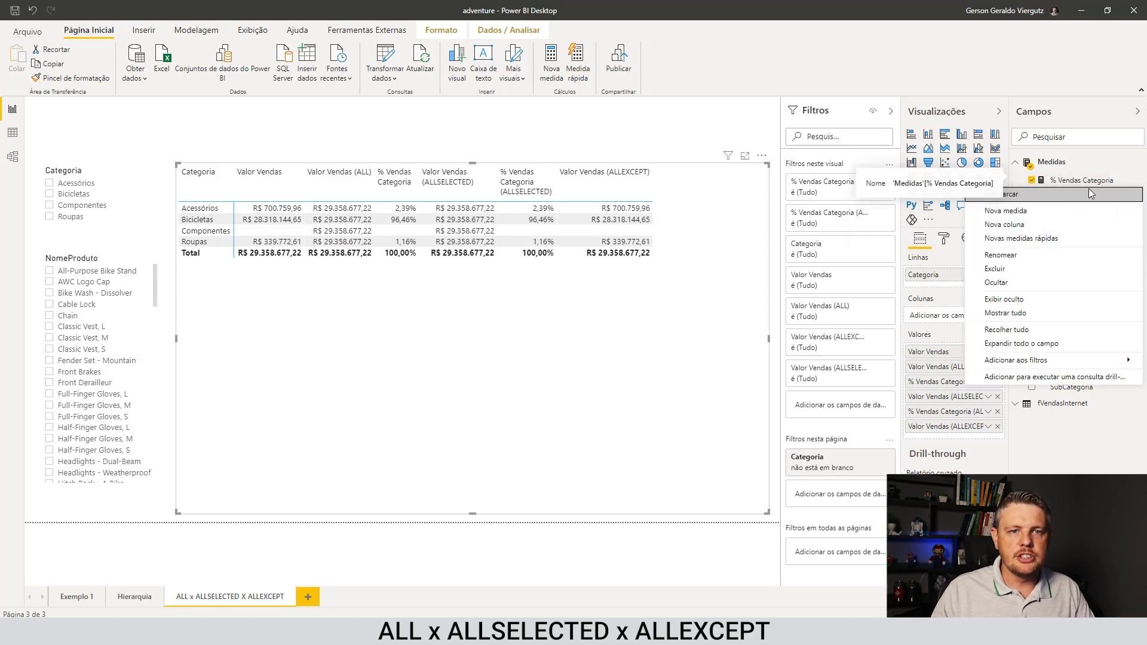
click(1077, 210)
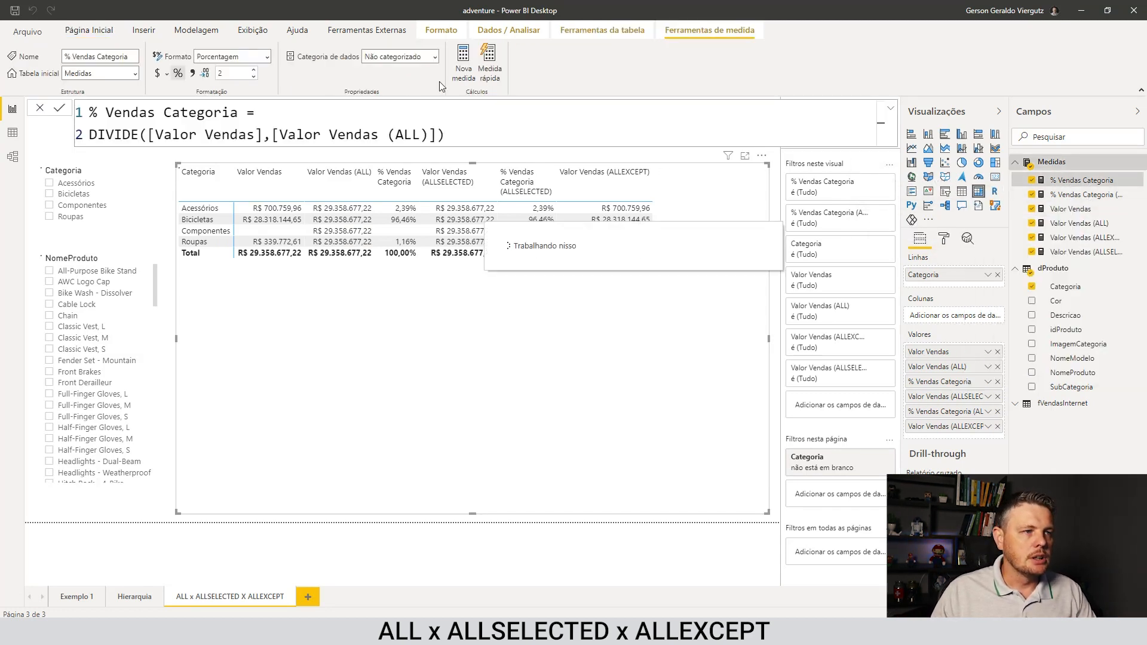
click(464, 64)
text(% Vebn)
key(BackSpace)
key(BackSpace)
text(ndas)
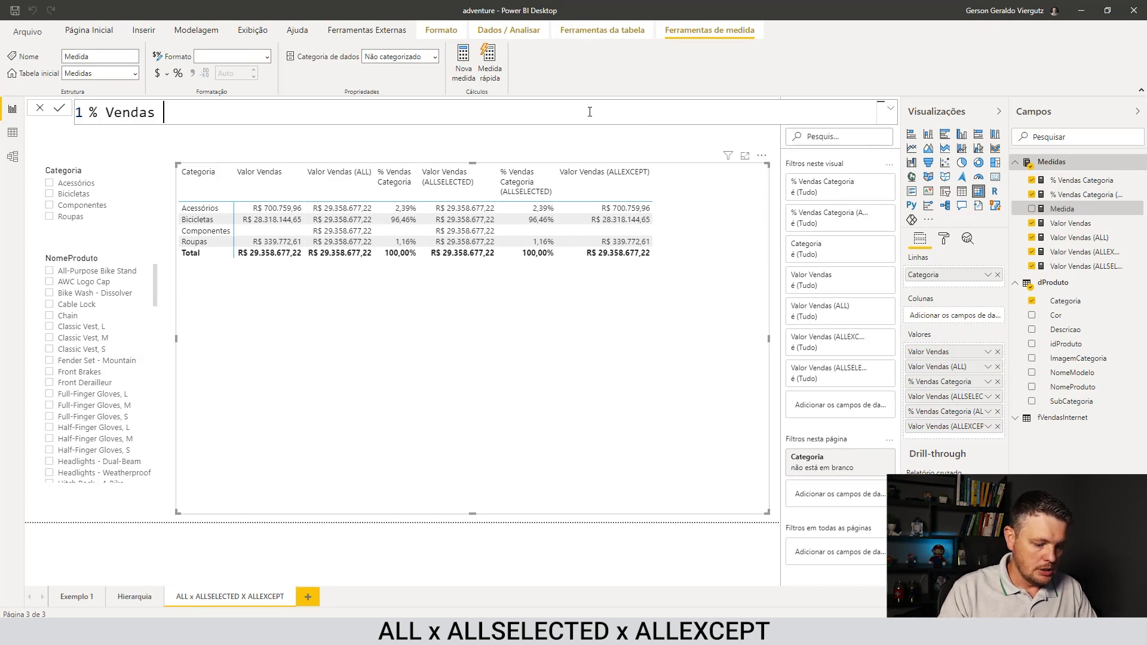
text( Categoria )
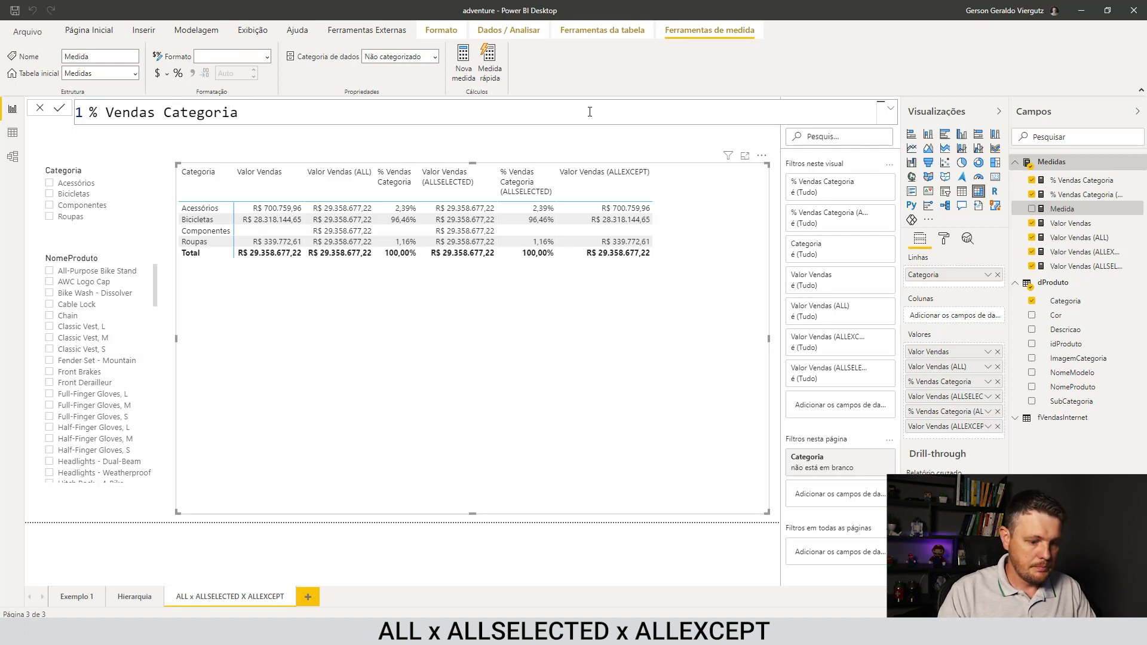
text((ALLEXCE)
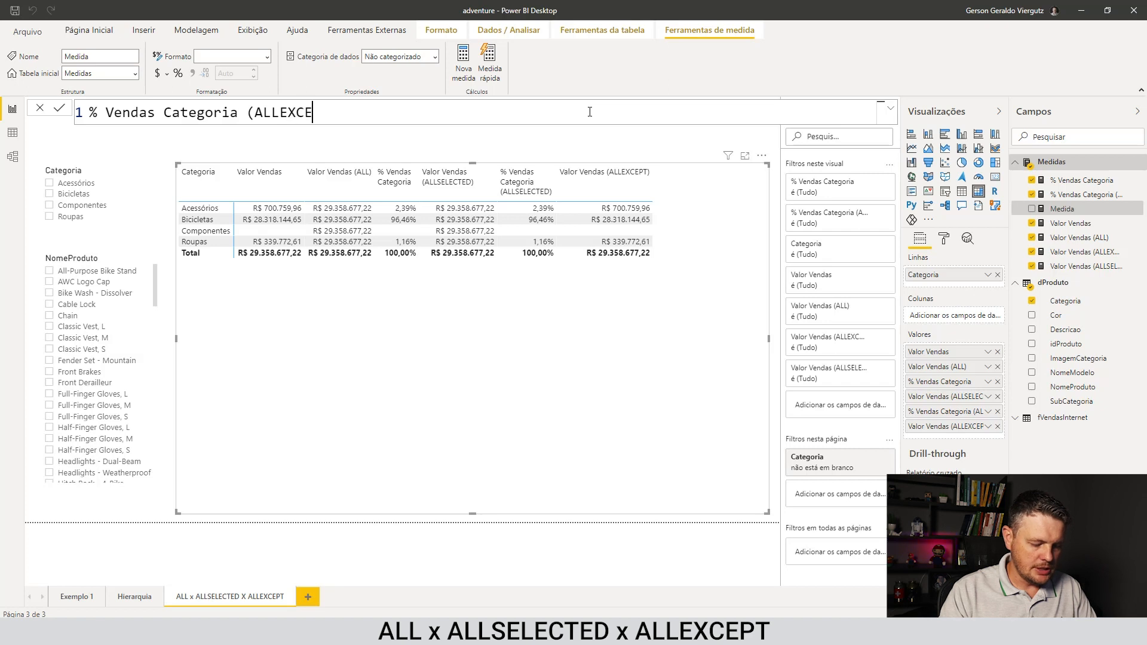
text(PT) =)
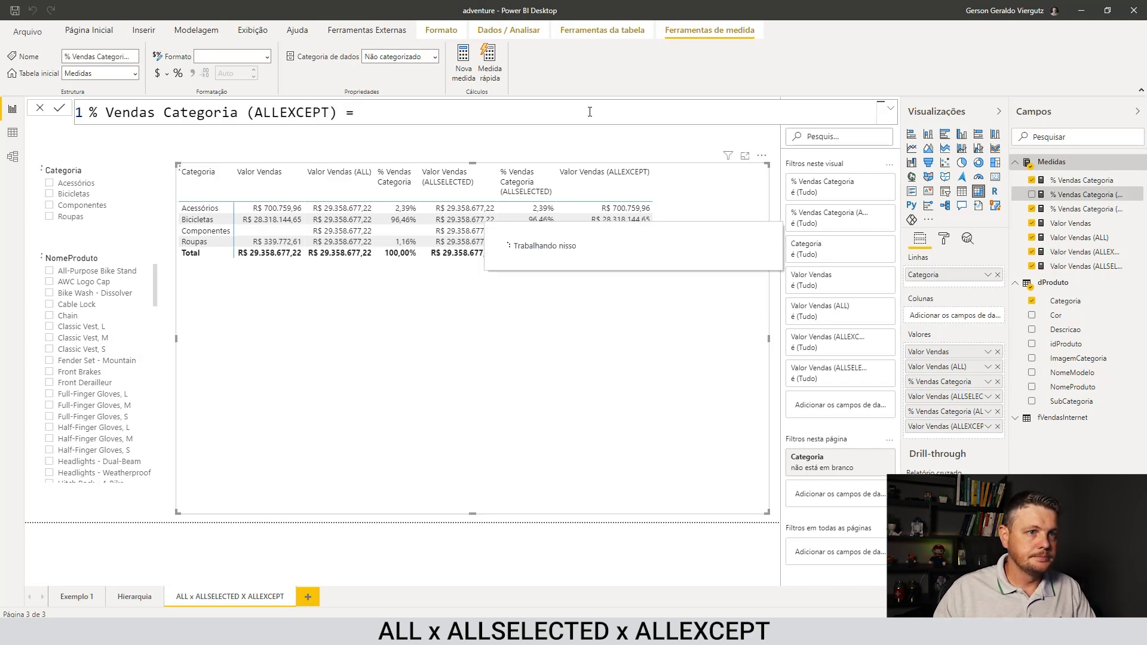
- Define the new measure as DIVIDE([Valor Vendas],[Valor Vendas (ALLEXCEPT)]) and commit it
key(shift+Return)
text(DIVIDE()
text([Val)
key(Tab)
text(,valor)
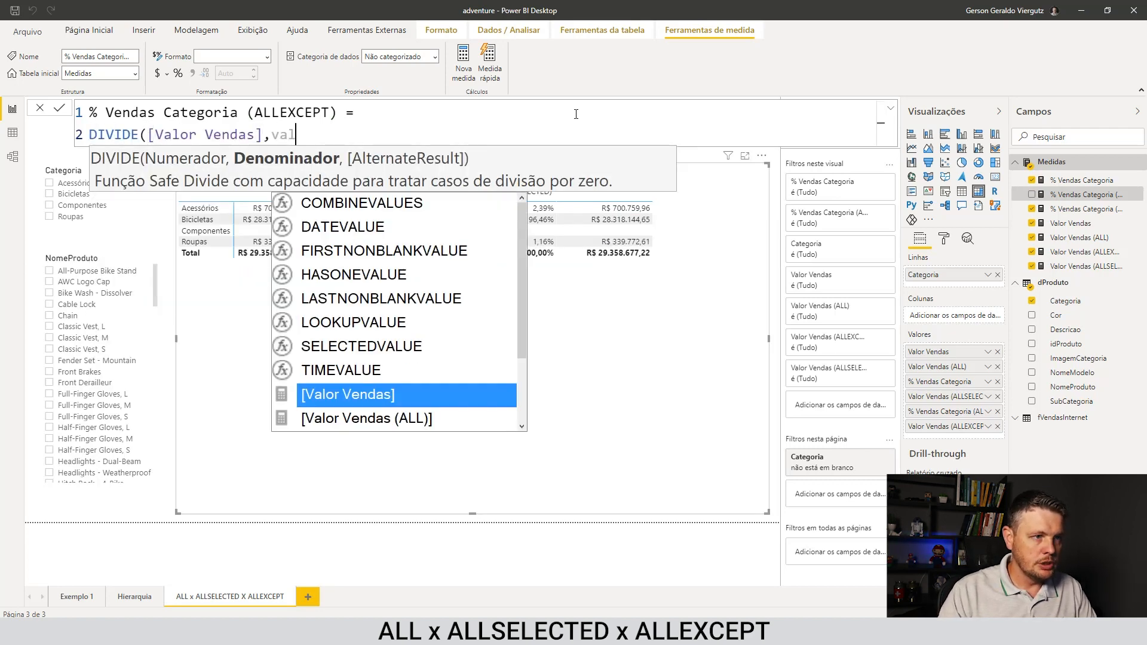
key(Down)
key(Down)
key(Tab)
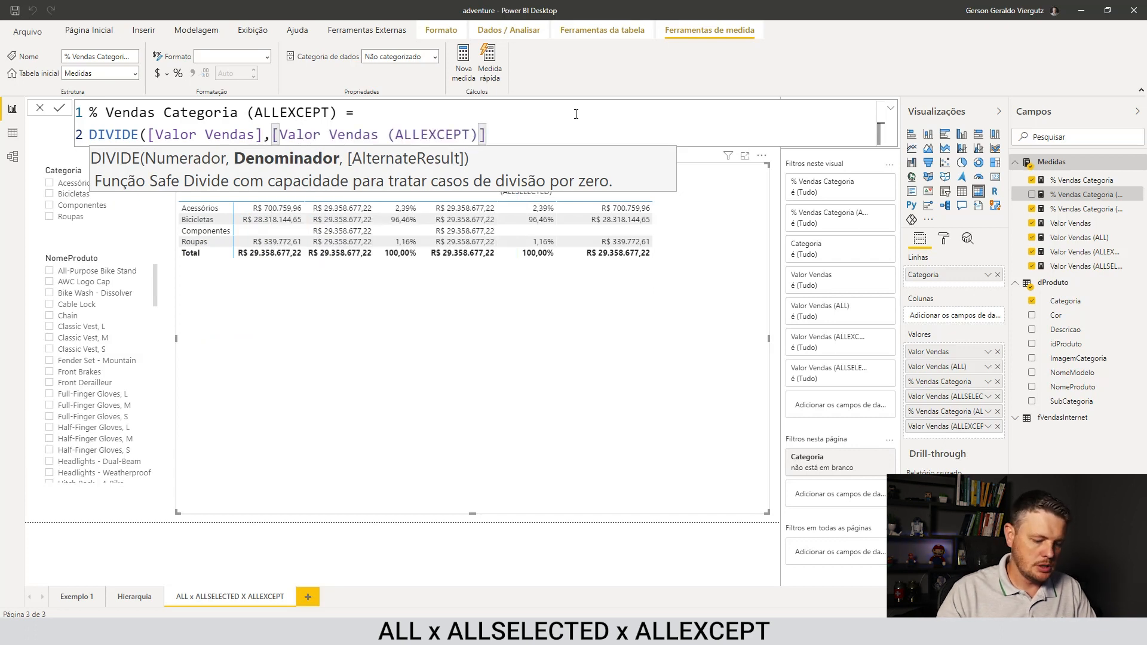
text())
key(Return)
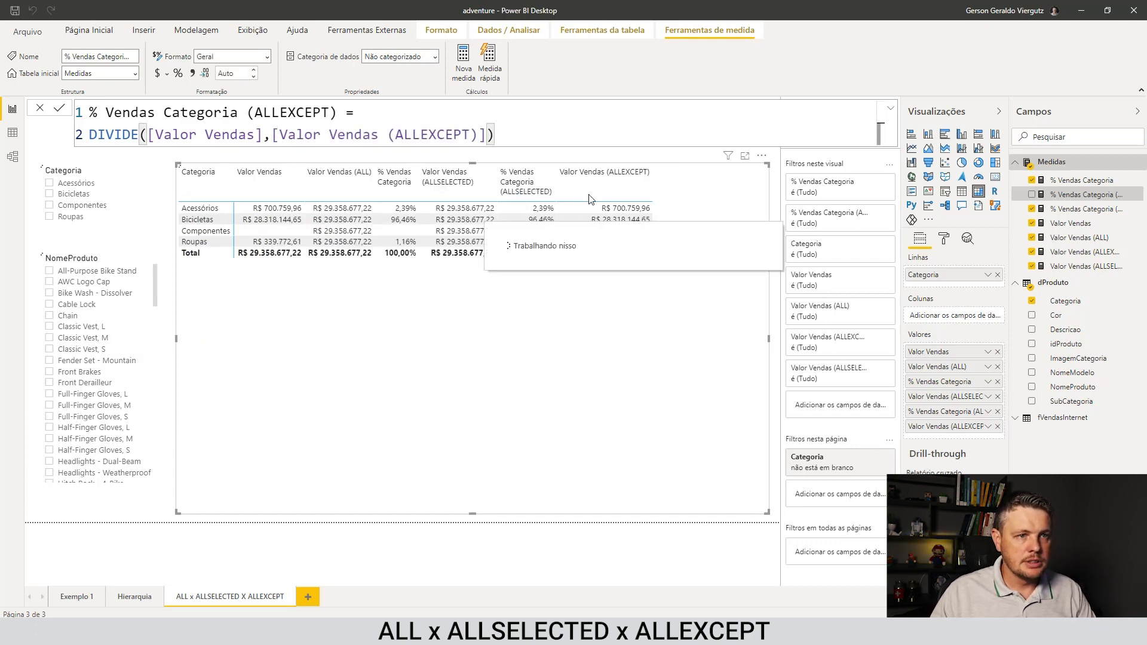
- Add % Vendas Categoria (ALLEXCEPT) to the category matrix formatted as a percentage and narrow its column to fit the visual
click(178, 73)
drag(1072, 197, 757, 266)
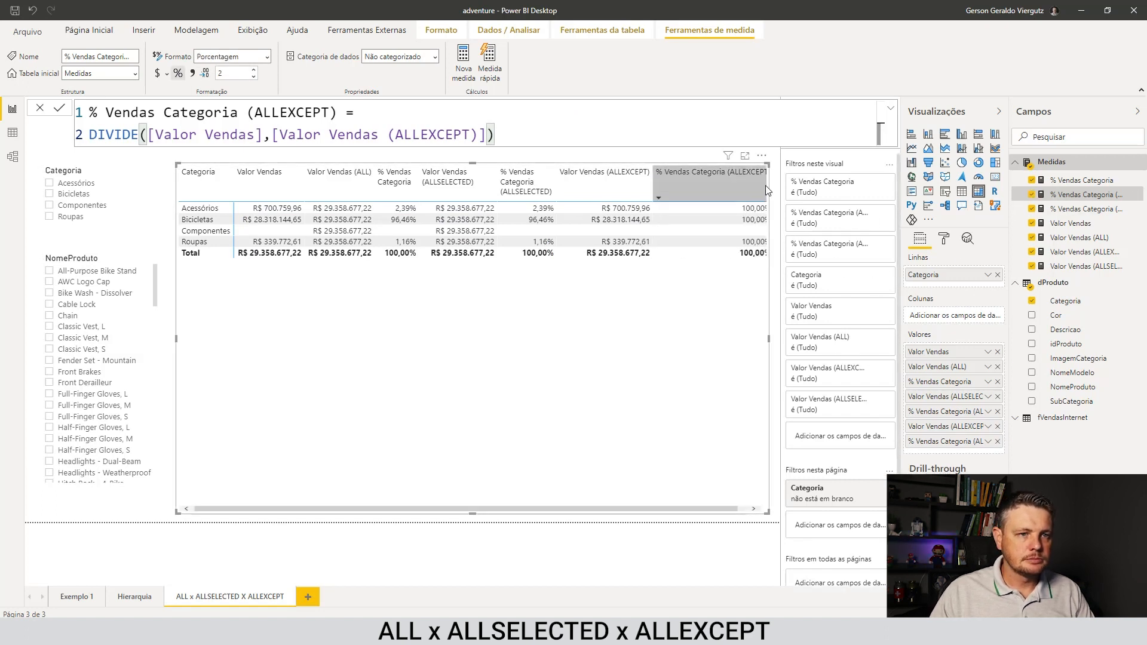
drag(723, 508, 733, 508)
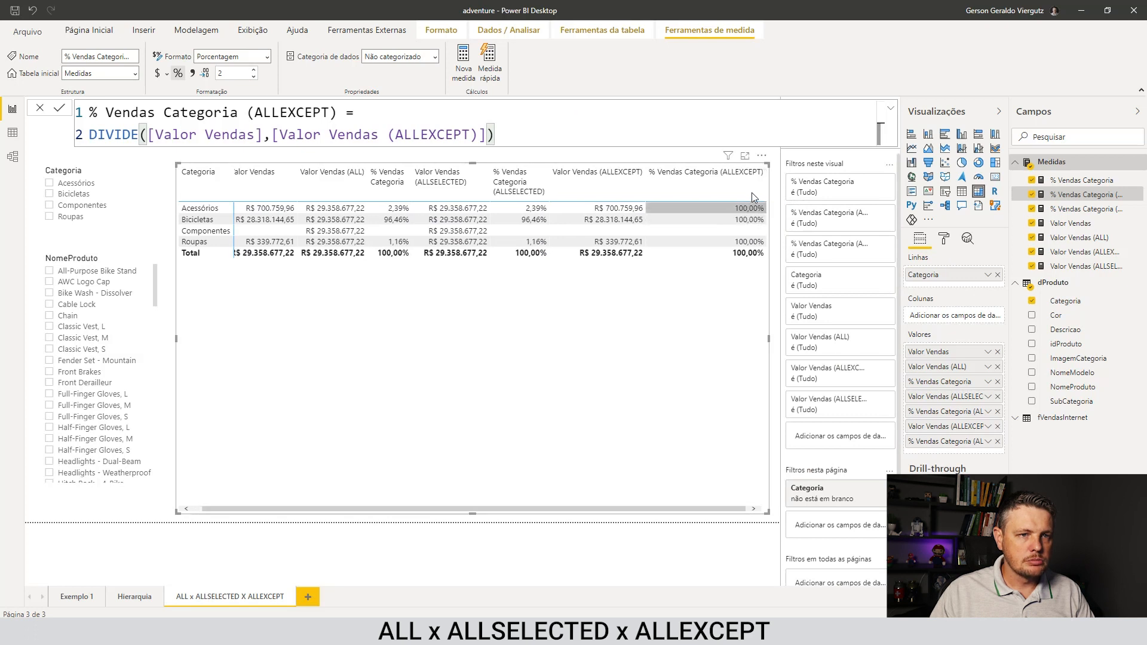
drag(766, 191, 700, 191)
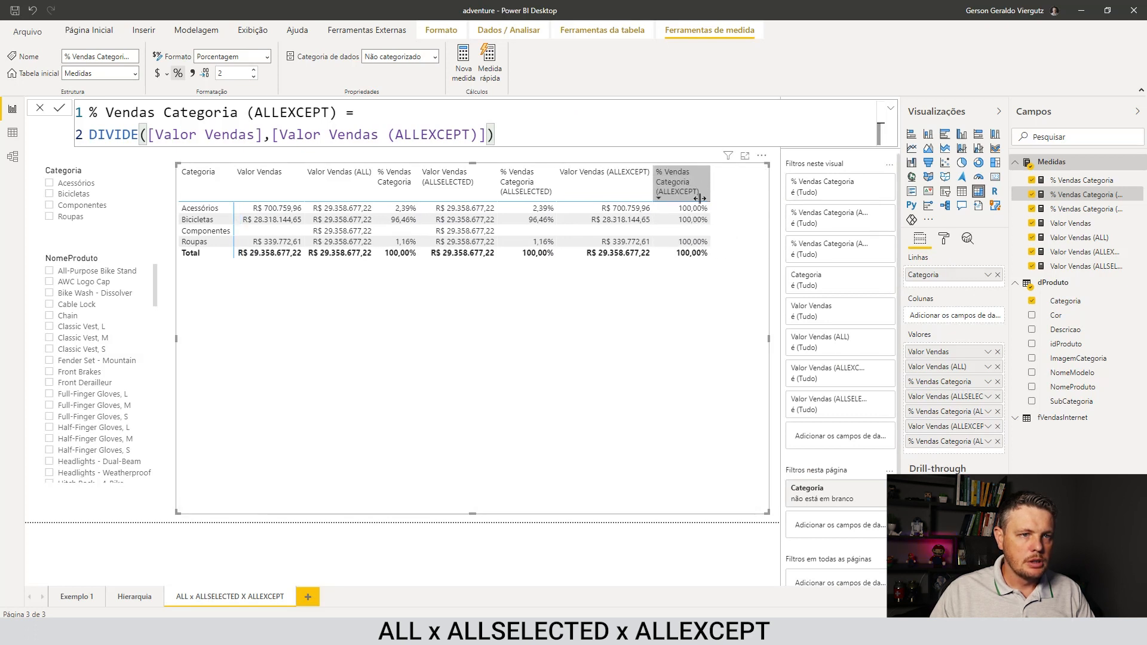